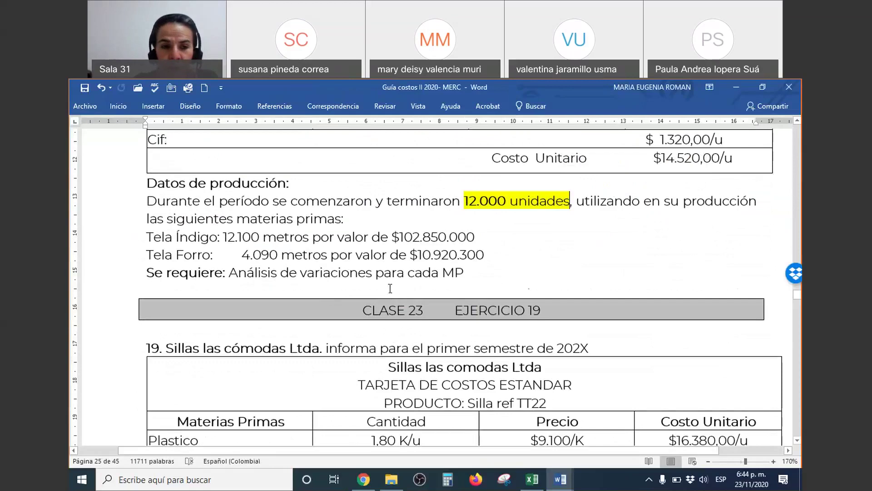
# Highlight the Tela Índigo line in the production data in yellow.
pyautogui.moveTo(146, 237); pyautogui.dragTo(485, 242)
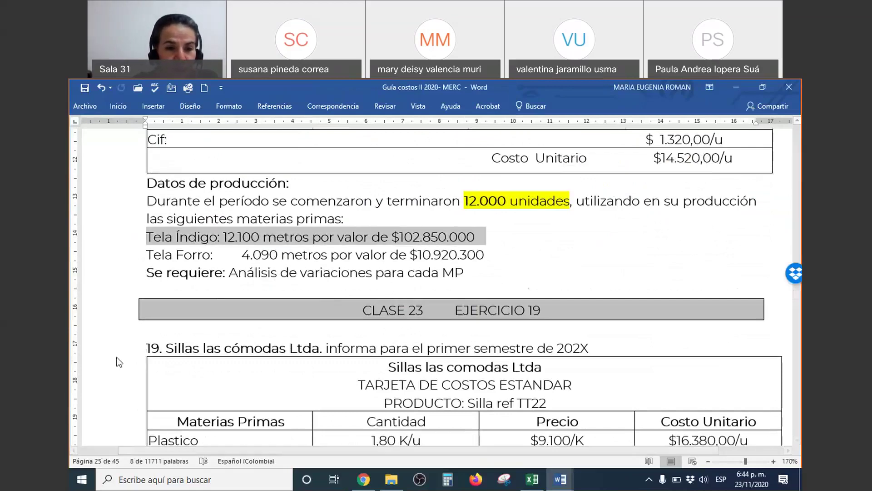
pyautogui.rightClick(170, 235)
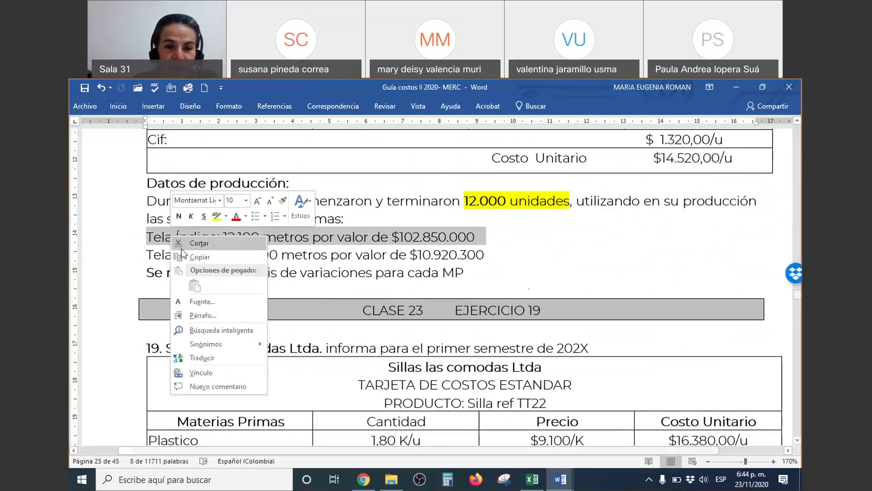
pyautogui.click(217, 215)
pyautogui.click(247, 271)
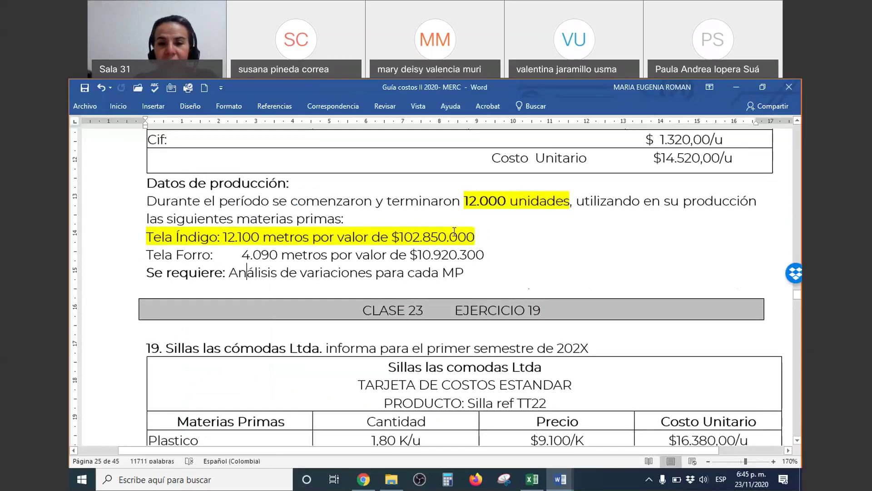
# Examine the indigo fabric's standard quantity per unit and its actual metres and total value in the production data.
pyautogui.scroll(4, 454, 232)
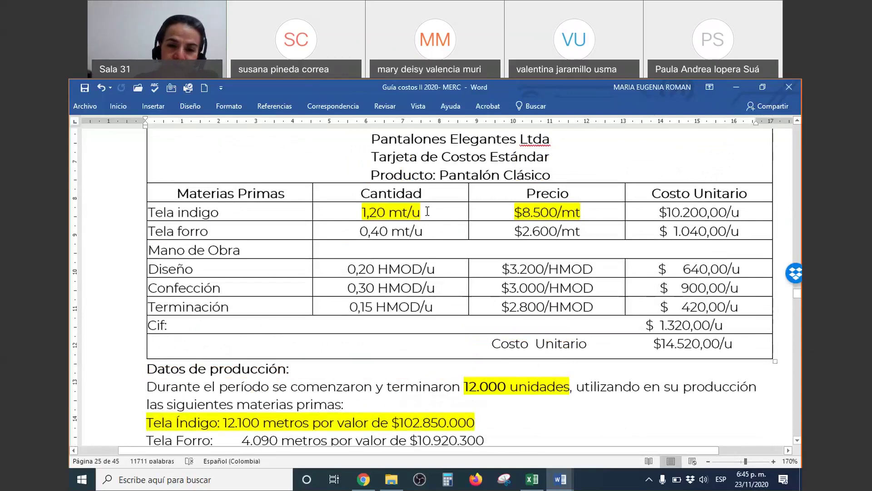
pyautogui.moveTo(421, 212); pyautogui.dragTo(343, 213)
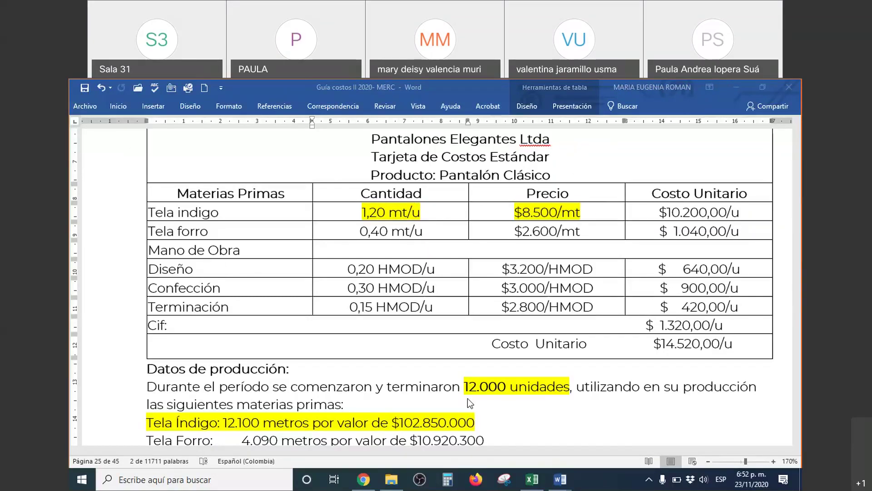
pyautogui.click(477, 423)
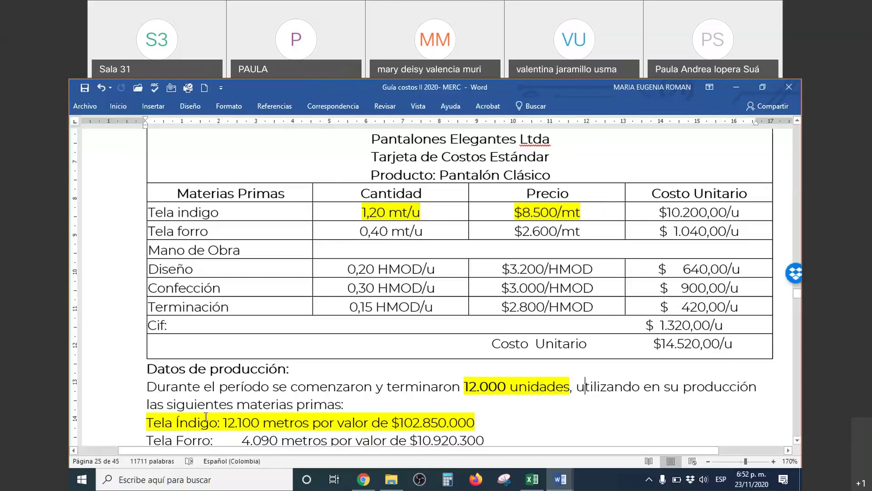
pyautogui.click(356, 405)
pyautogui.scroll(-2, 357, 402)
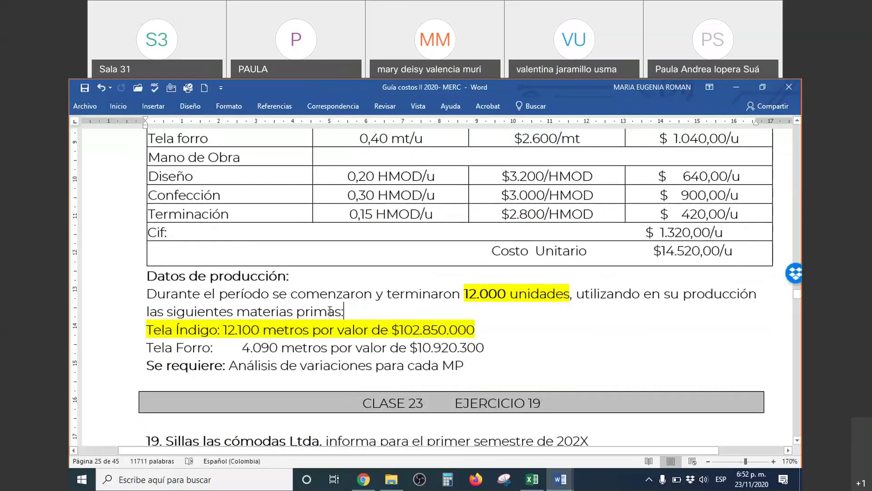
pyautogui.click(153, 328)
pyautogui.moveTo(162, 328); pyautogui.dragTo(270, 331)
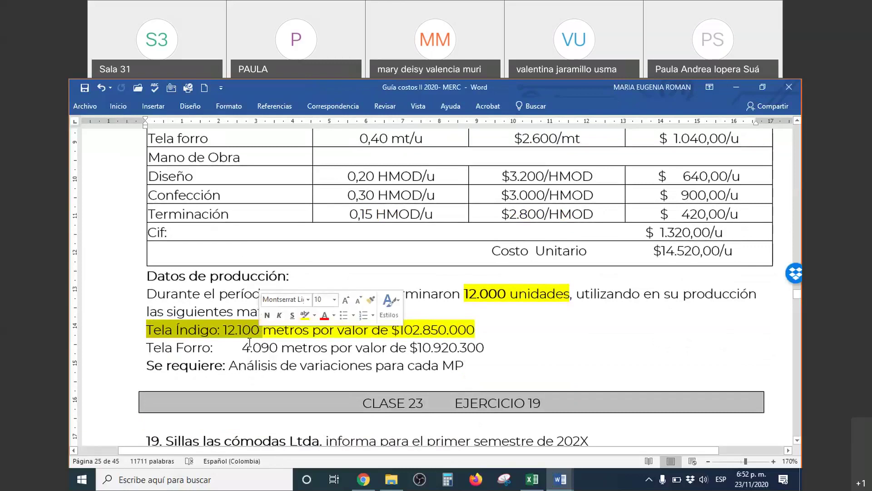
pyautogui.click(229, 334)
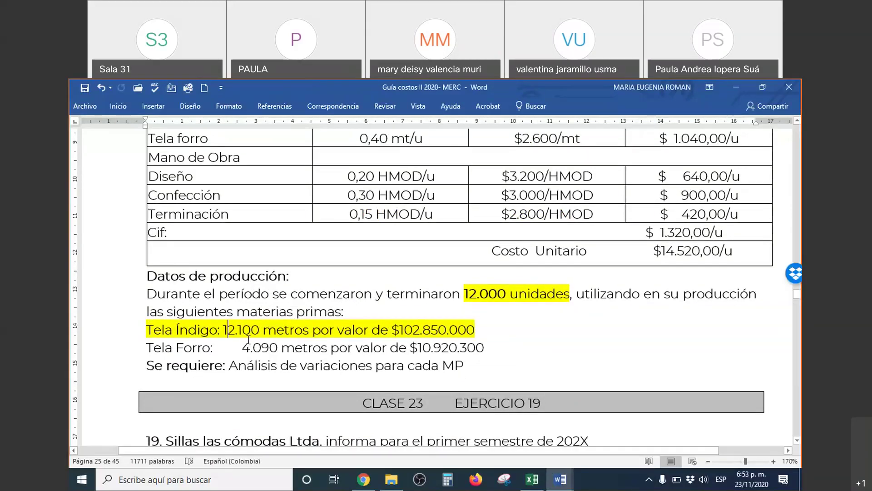
pyautogui.moveTo(218, 331); pyautogui.dragTo(268, 331)
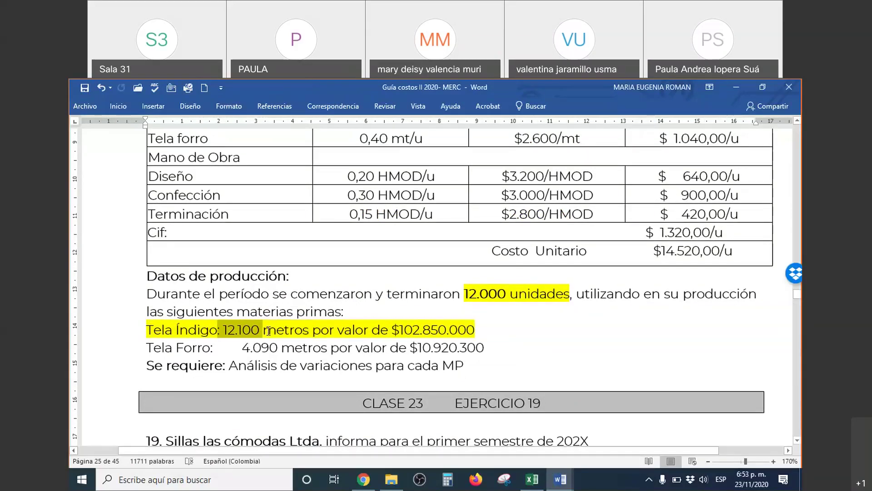
pyautogui.moveTo(392, 331); pyautogui.dragTo(474, 330)
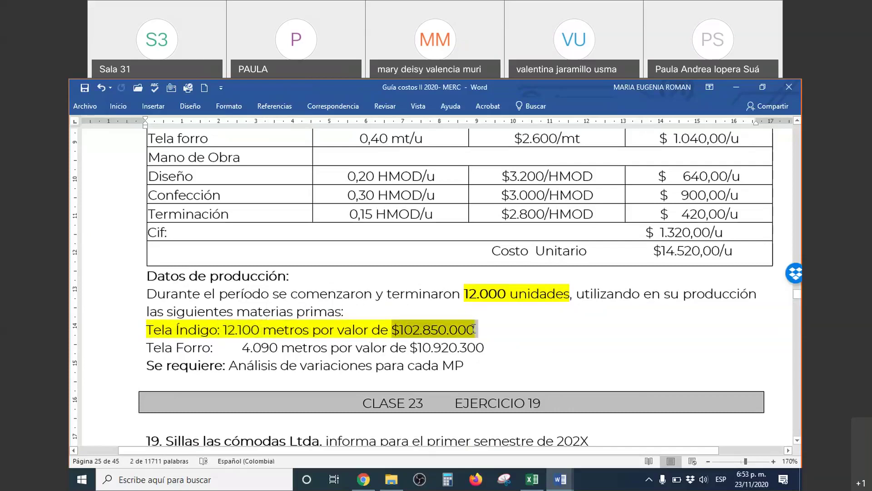
pyautogui.doubleClick(436, 329)
pyautogui.moveTo(450, 330); pyautogui.dragTo(580, 293)
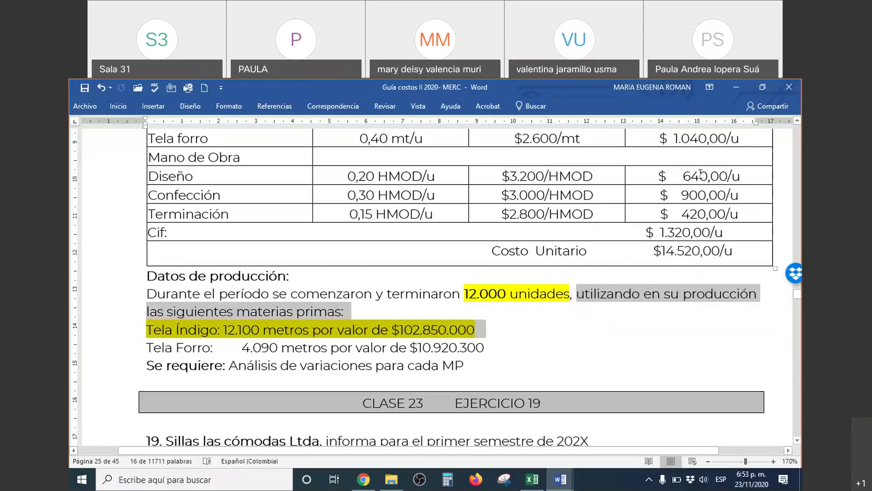
# Switch to the exercise 18 workbook in Excel and maximize its window.
pyautogui.click(736, 87)
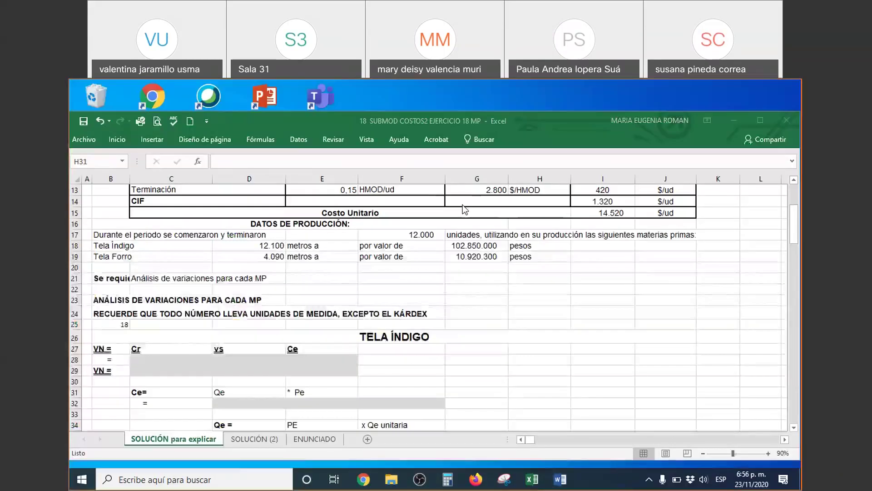
pyautogui.click(760, 120)
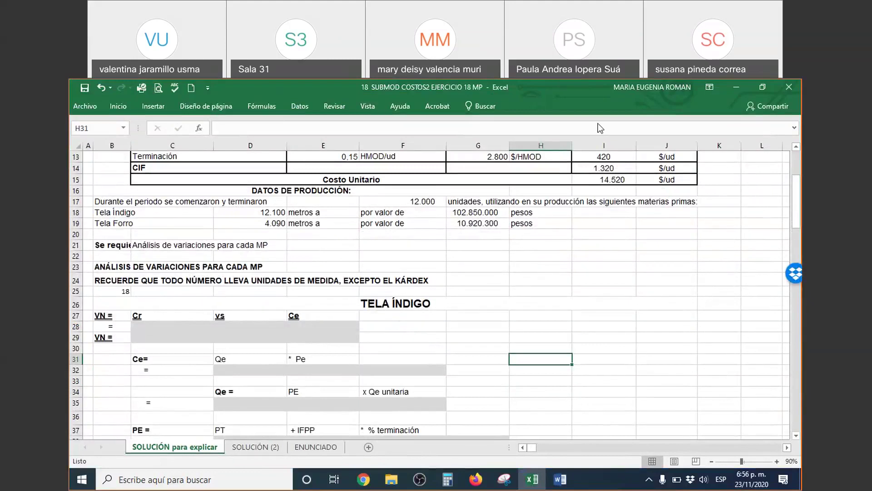
pyautogui.doubleClick(618, 92)
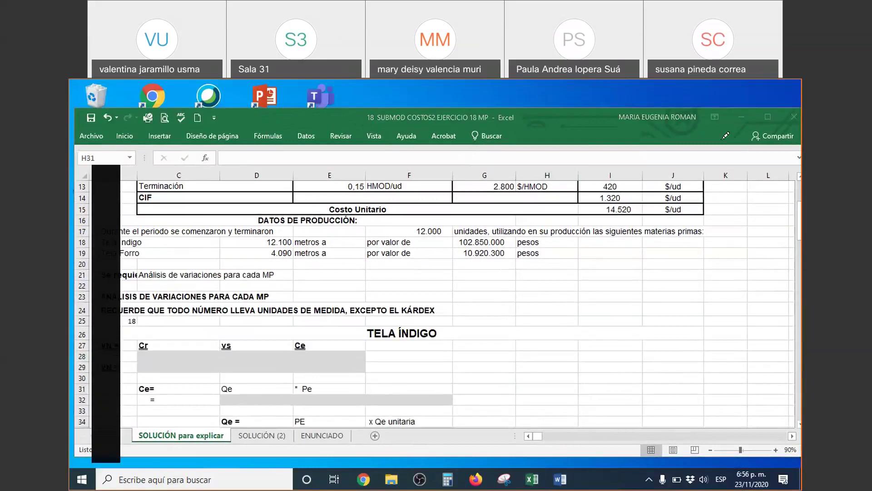
pyautogui.click(204, 104)
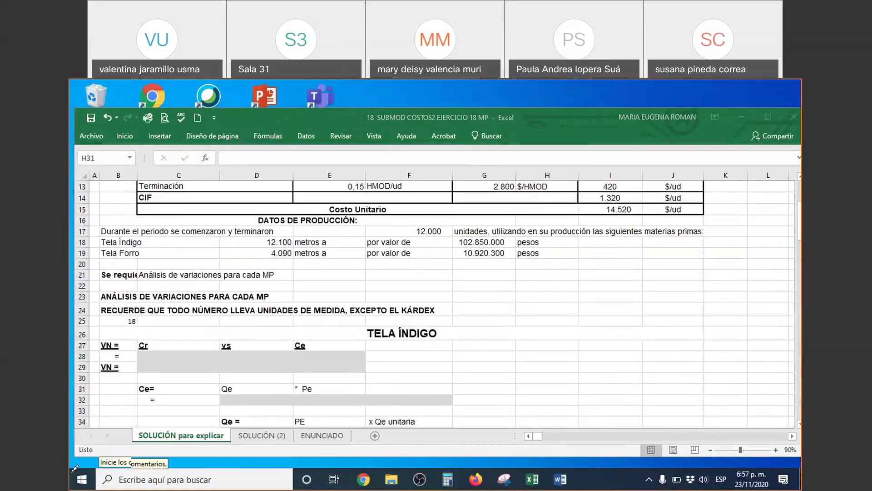
pyautogui.click(688, 176)
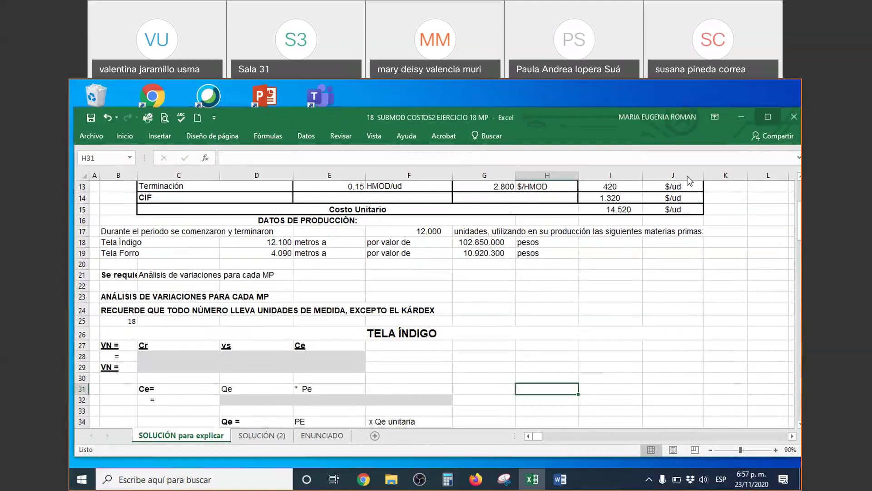
# Widen the empty column A of the SOLUCIÓN para explicar sheet.
pyautogui.scroll(4, 490, 268)
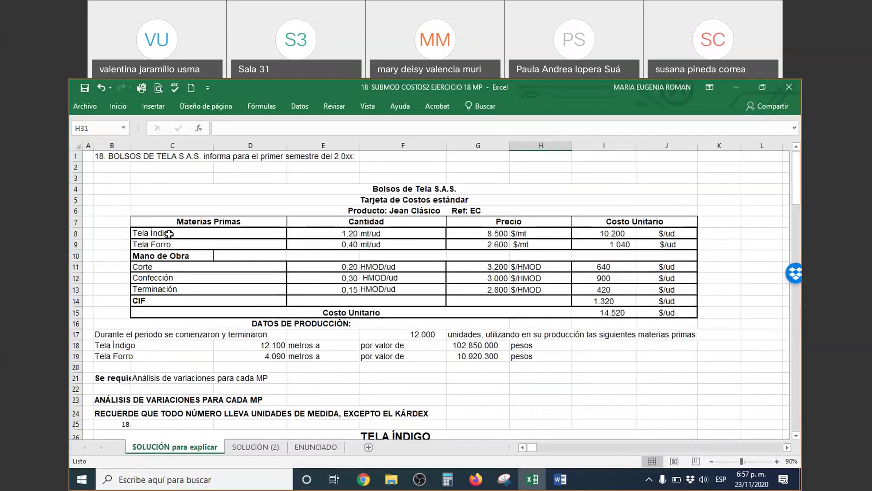
pyautogui.scroll(-2, 524, 285)
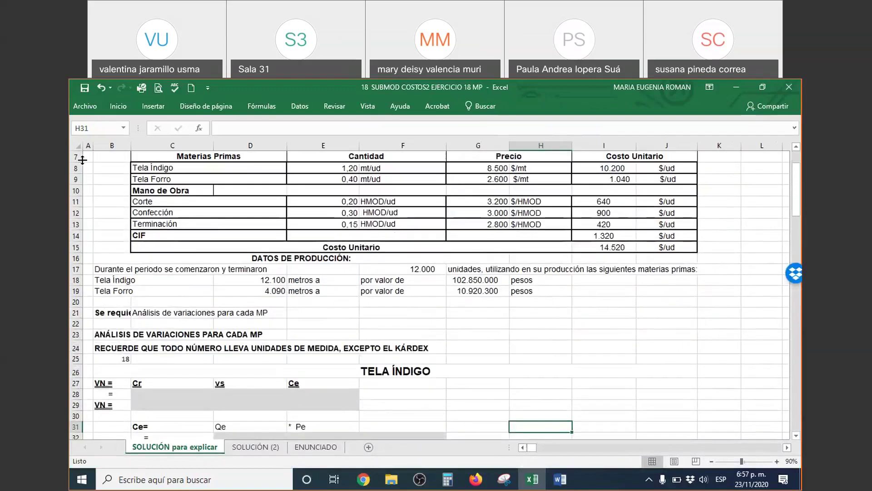
pyautogui.click(89, 146)
pyautogui.moveTo(91, 144); pyautogui.dragTo(129, 145)
pyautogui.scroll(-3, 158, 181)
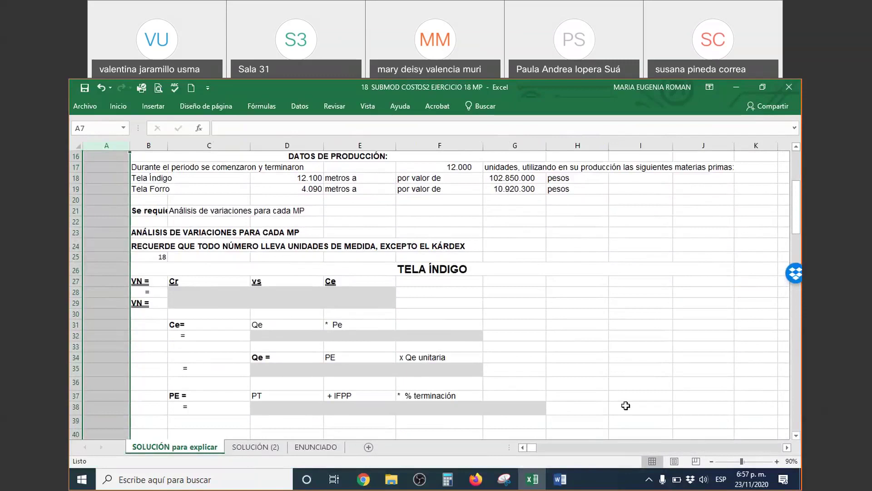
# Switch to the standard cost formulas document in Word, maximize it and select the net variance formula VN = Cr Vs Ce.
pyautogui.click(561, 480)
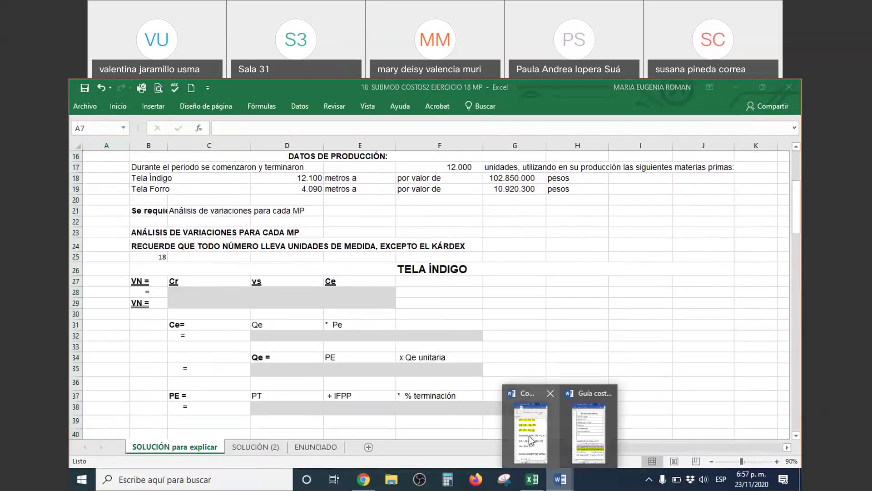
pyautogui.click(533, 439)
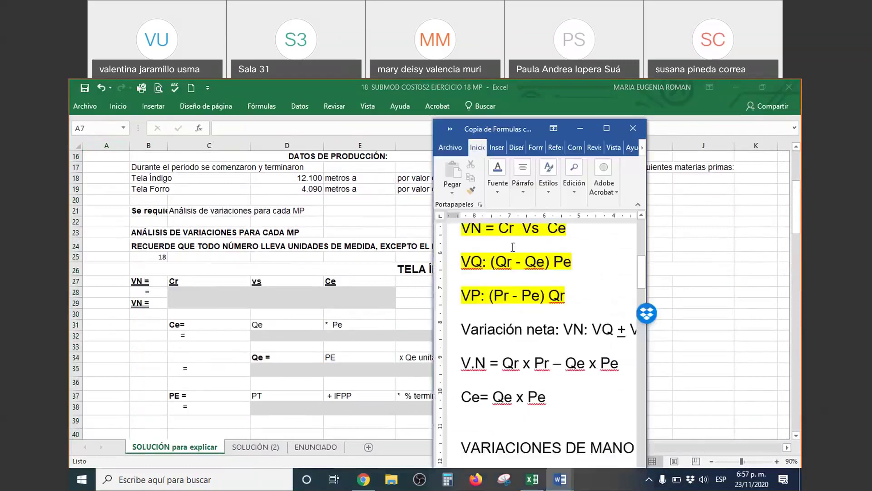
pyautogui.click(607, 128)
pyautogui.scroll(3, 309, 238)
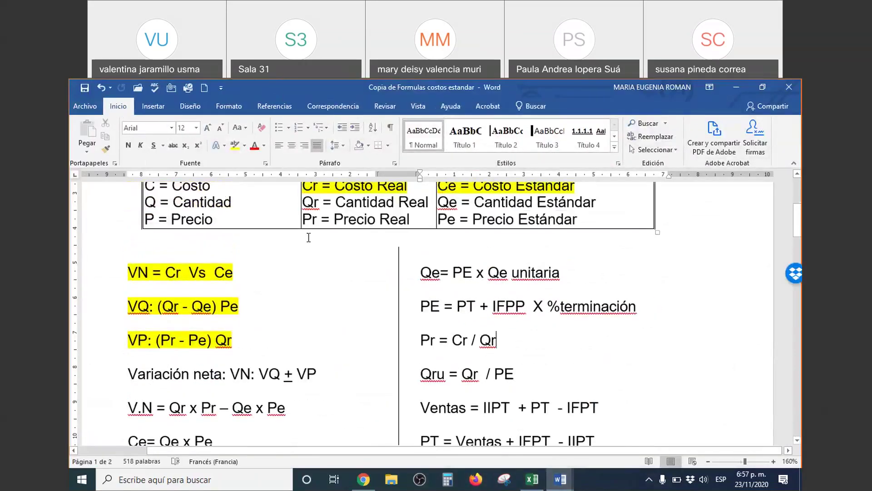
pyautogui.moveTo(282, 274); pyautogui.dragTo(126, 271)
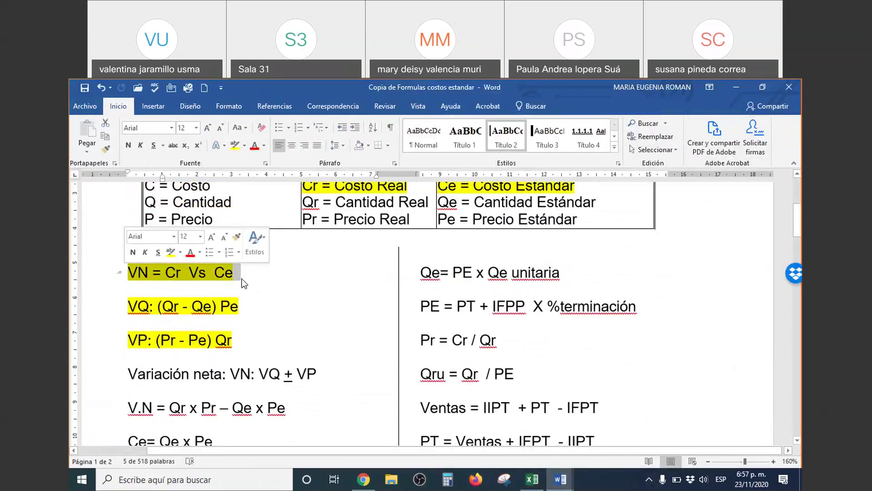
# Return to the Excel workbook, apply the accounting currency format to the Tela Índigo value in G18 and widen column G.
pyautogui.click(532, 483)
pyautogui.scroll(2, 525, 347)
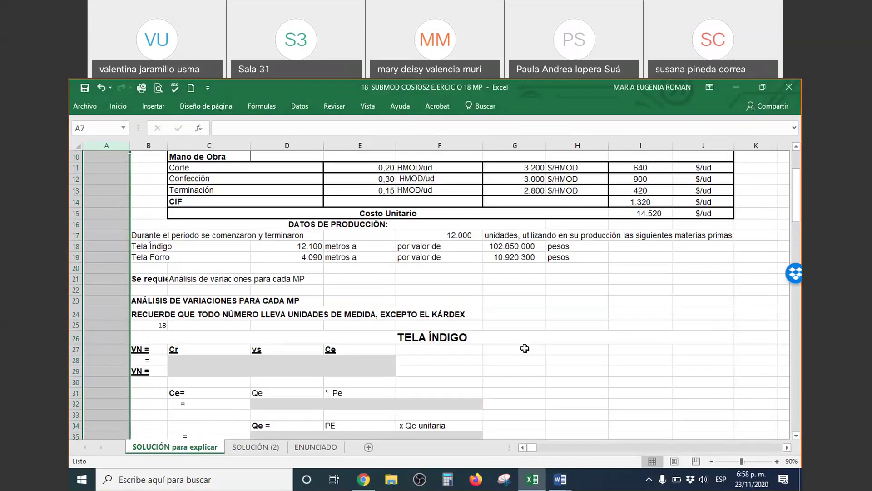
pyautogui.click(298, 246)
pyautogui.click(504, 250)
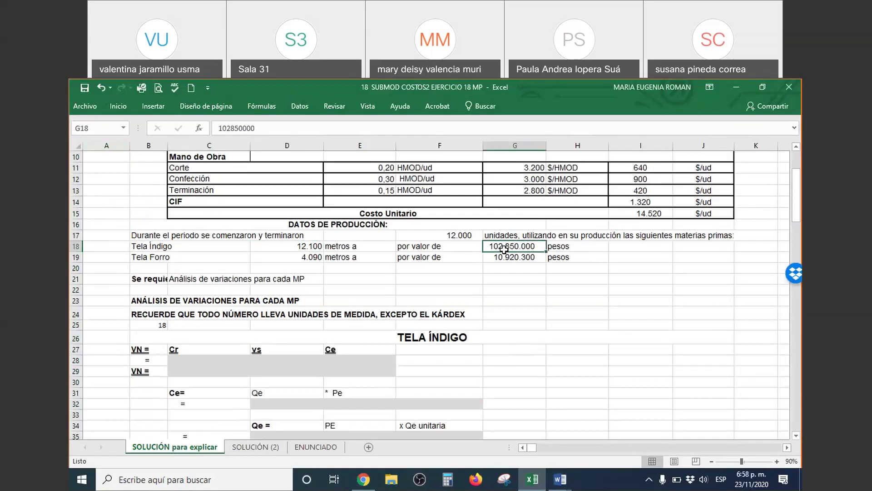
pyautogui.rightClick(504, 250)
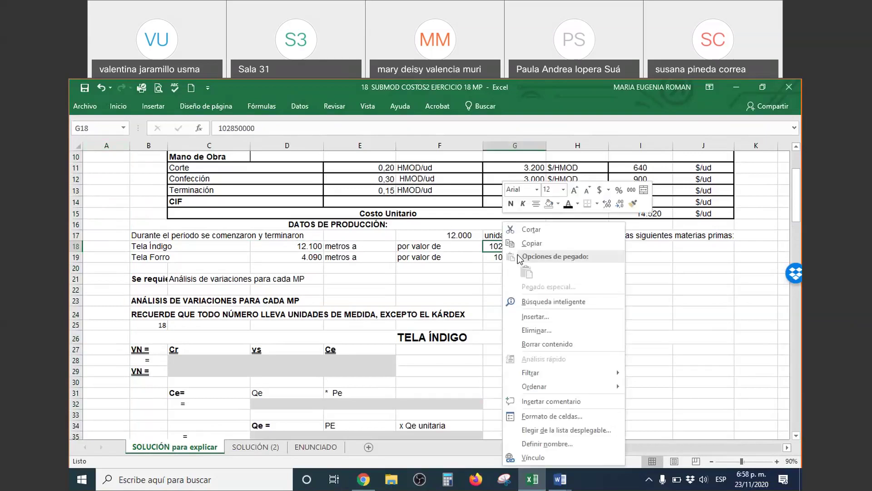
pyautogui.click(600, 190)
pyautogui.click(543, 159)
pyautogui.moveTo(546, 145); pyautogui.dragTo(565, 148)
# Set the font colour of the actual cost (Cr) cell C28 under Tela Índigo to black.
pyautogui.moveTo(186, 370); pyautogui.dragTo(186, 359)
pyautogui.doubleClick(187, 359)
pyautogui.rightClick(187, 359)
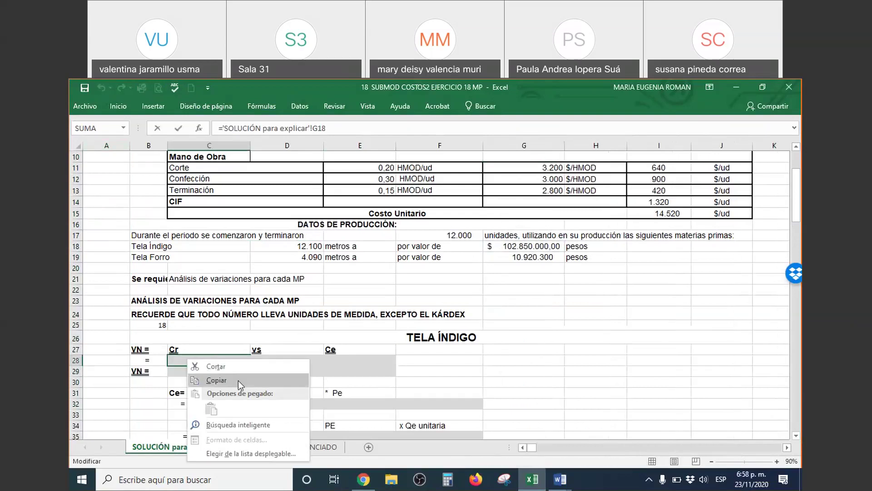
pyautogui.press('Escape')
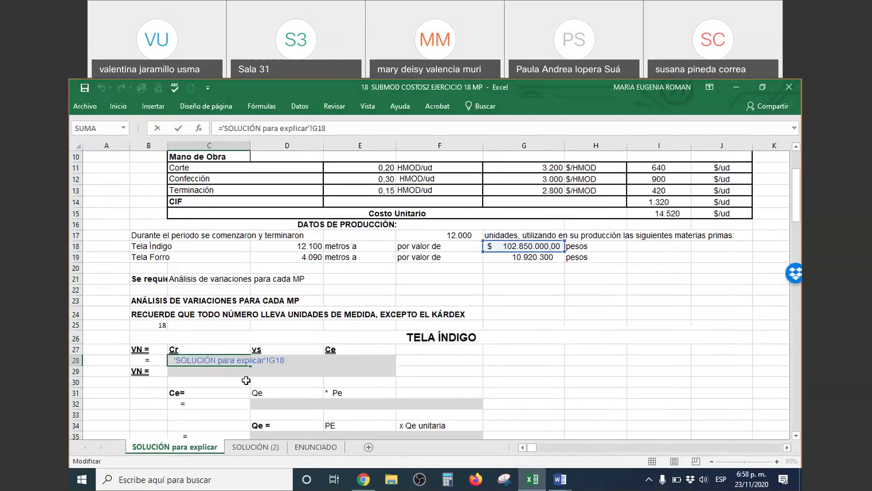
pyautogui.click(218, 374)
pyautogui.click(229, 360)
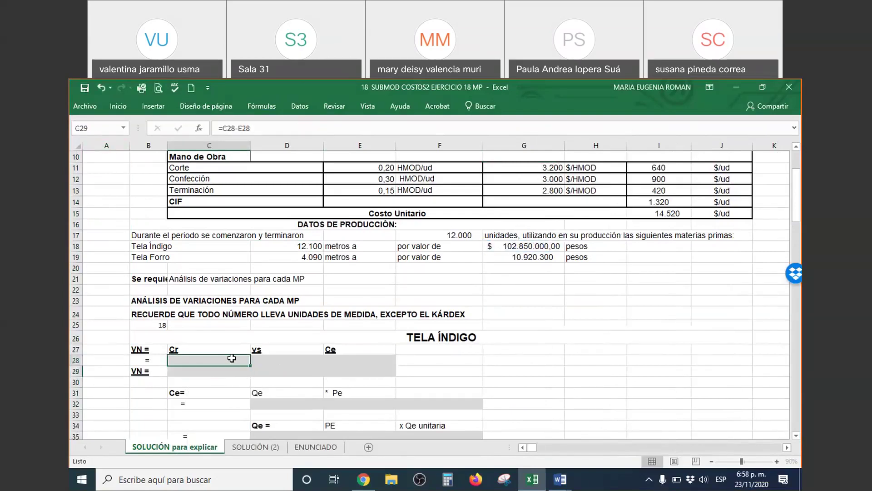
pyautogui.rightClick(230, 358)
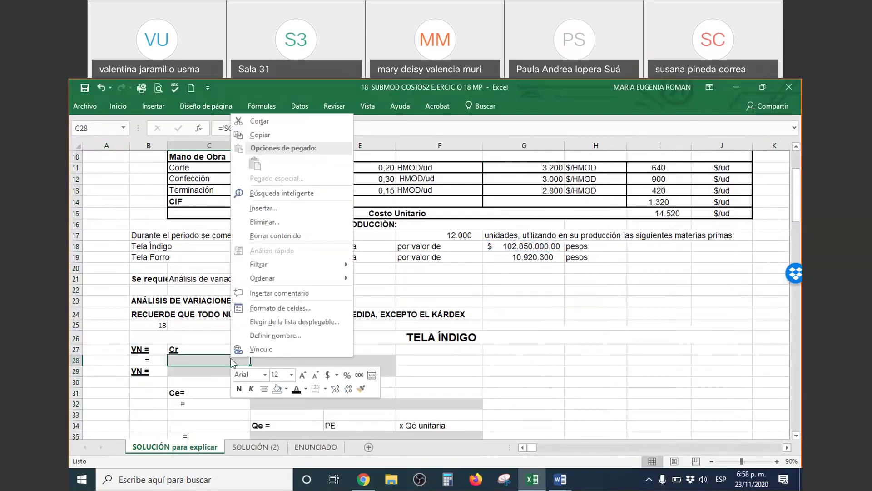
pyautogui.click(295, 390)
pyautogui.click(512, 379)
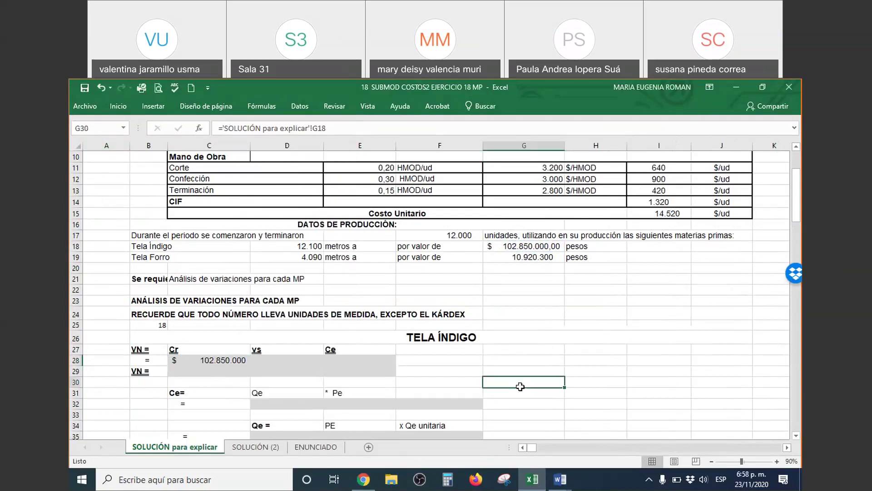
# Hide rows 21 to 24 between the production data and the Tela Índigo solution.
pyautogui.keyDown('ctrl'); pyautogui.scroll(3, 511, 379); pyautogui.keyUp('ctrl')
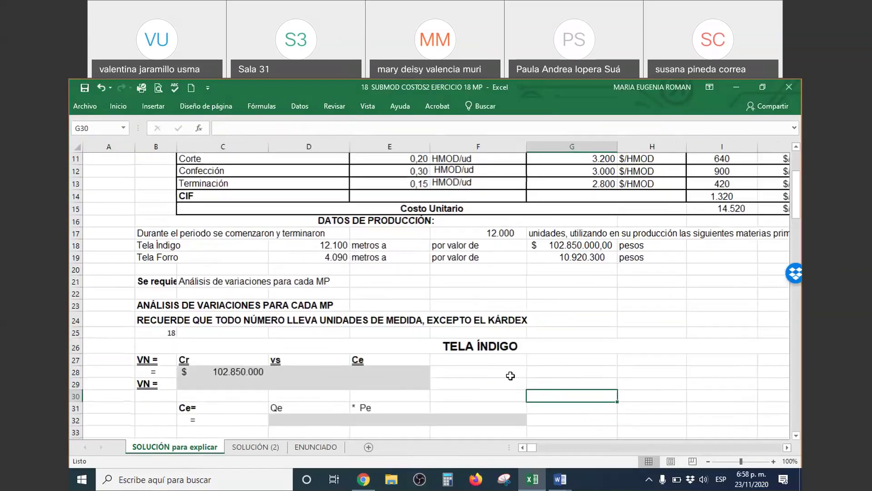
pyautogui.click(524, 449)
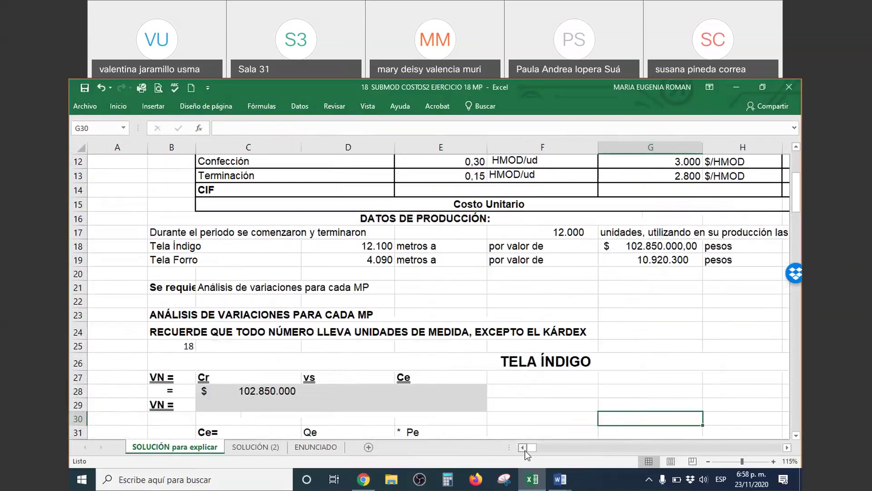
pyautogui.moveTo(72, 331); pyautogui.dragTo(297, 301)
pyautogui.rightClick(293, 297)
pyautogui.click(386, 278)
pyautogui.click(555, 335)
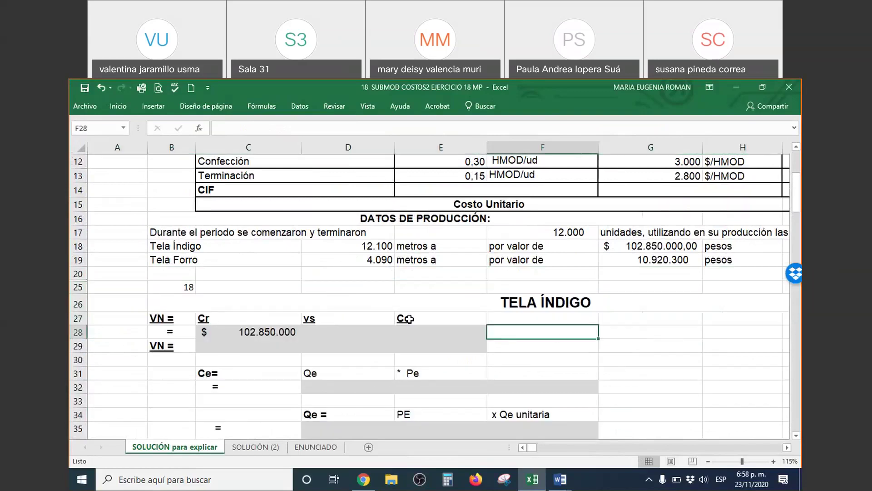
# Examine the standard price and standard quantity of Tela Índigo in the standard cost card for computing Ce.
pyautogui.click(426, 333)
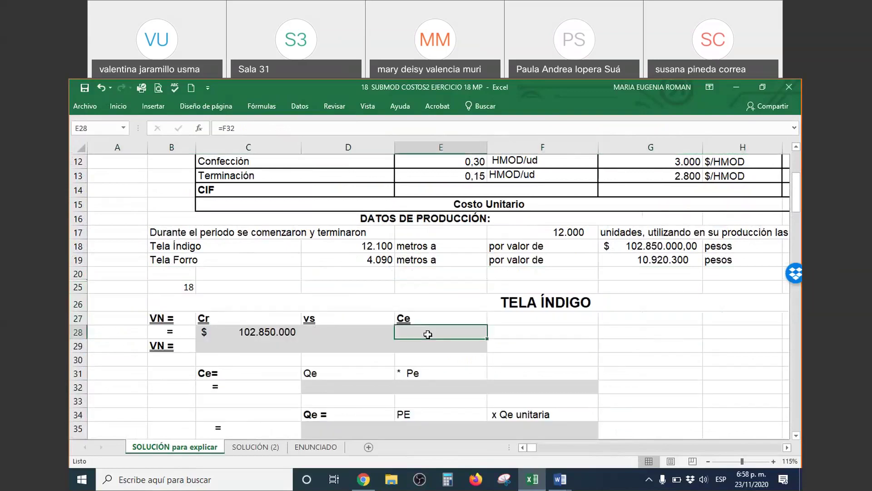
pyautogui.scroll(-2, 428, 335)
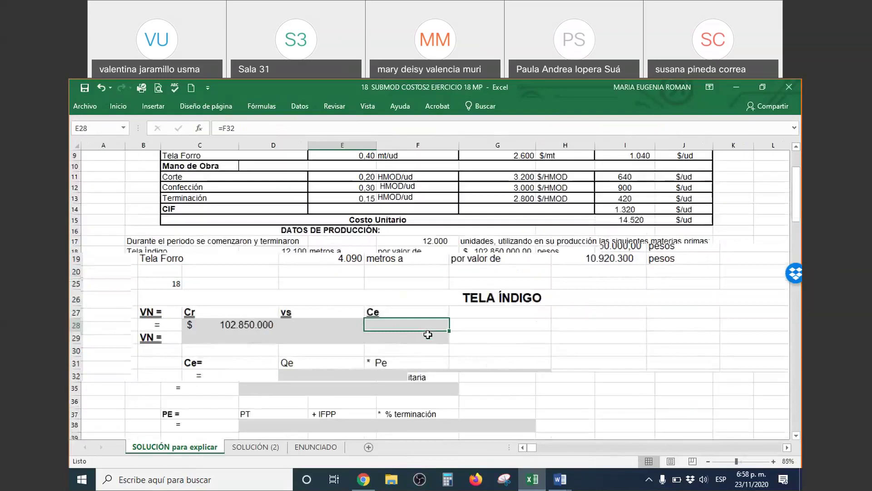
pyautogui.scroll(2, 427, 335)
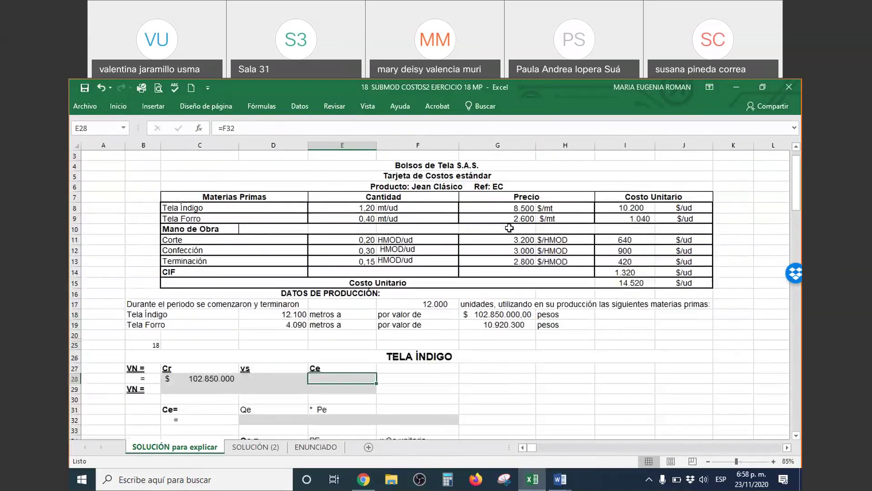
pyautogui.moveTo(512, 196); pyautogui.dragTo(517, 207)
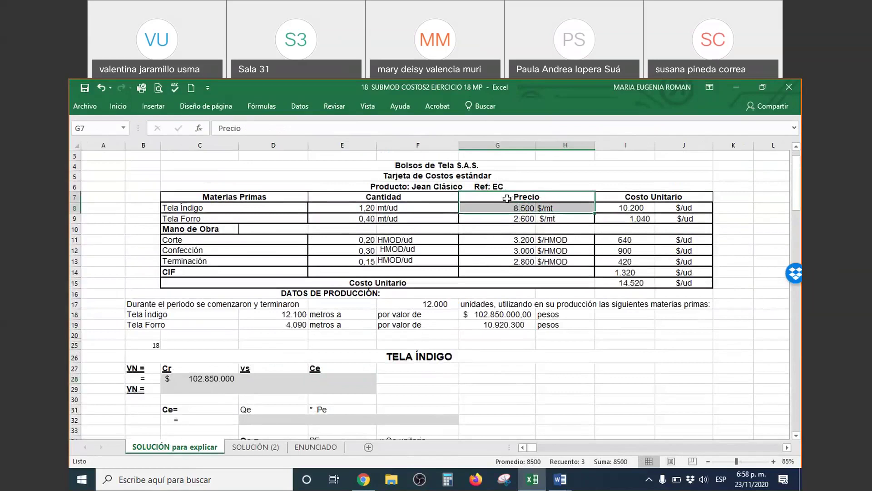
pyautogui.moveTo(345, 197); pyautogui.dragTo(396, 201)
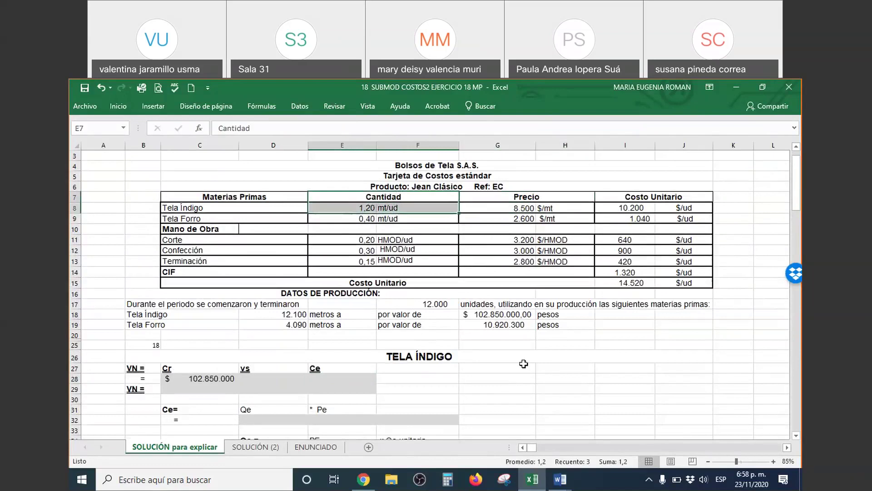
pyautogui.scroll(-1, 488, 370)
pyautogui.scroll(-2, 488, 370)
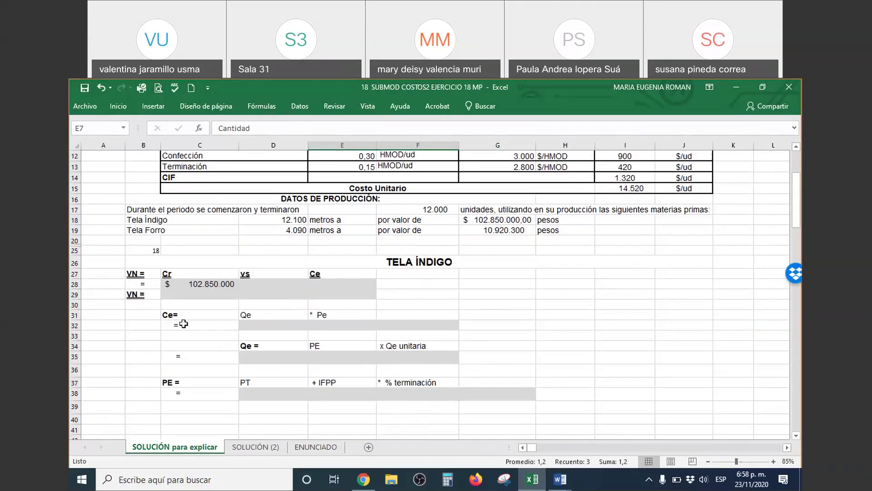
# Switch to the standard cost formulas document in Word and select the standard cost formula Ce= Qe x Pe.
pyautogui.moveTo(560, 479)
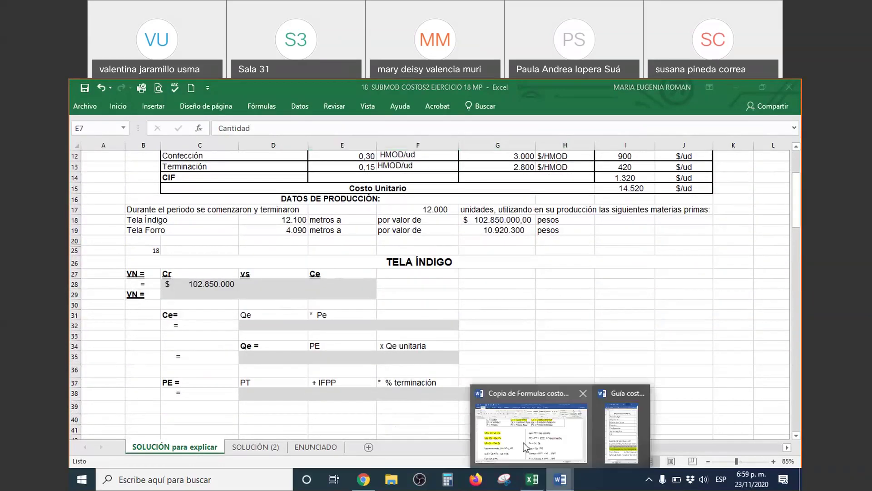
pyautogui.click(511, 435)
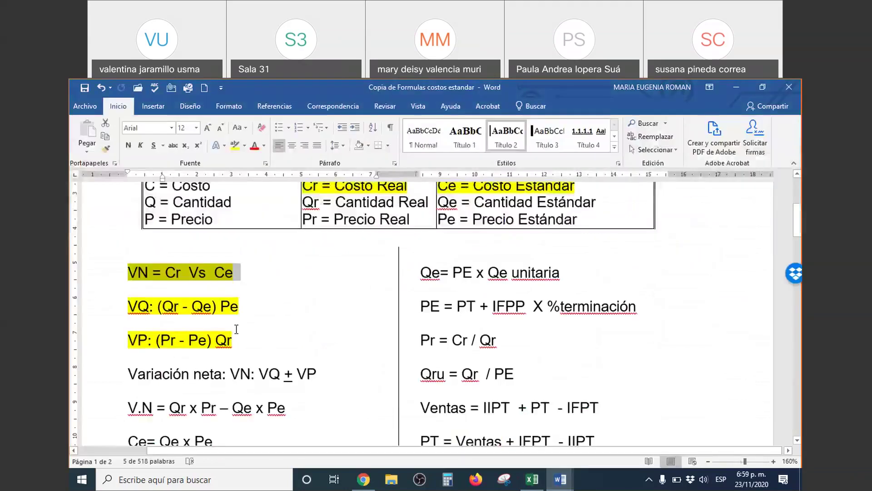
pyautogui.scroll(-3, 248, 336)
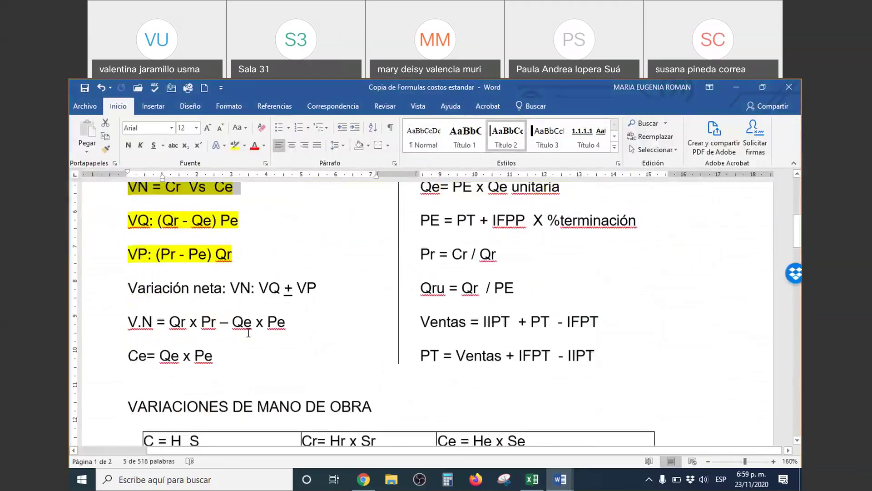
pyautogui.tripleClick(129, 360)
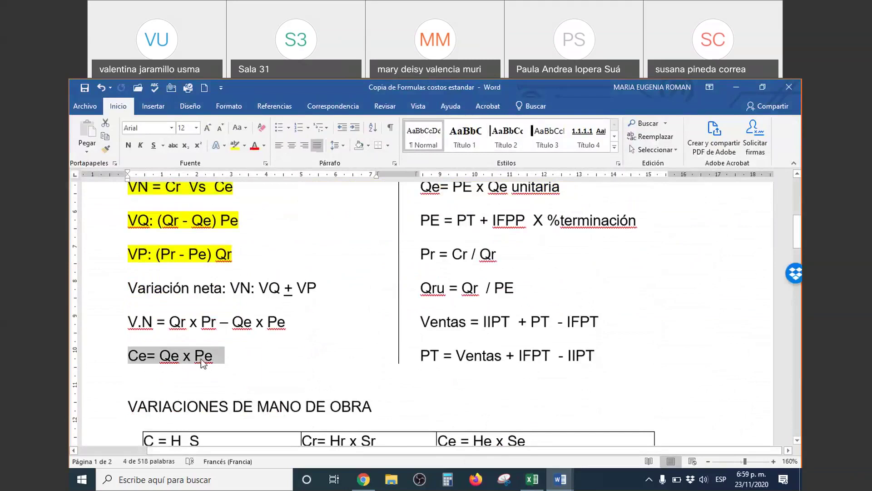
# Return to the Excel workbook and set the font colour of the Qe and Pe values in D32:E32 to black.
pyautogui.click(737, 86)
pyautogui.click(273, 325)
pyautogui.moveTo(282, 325); pyautogui.dragTo(254, 325)
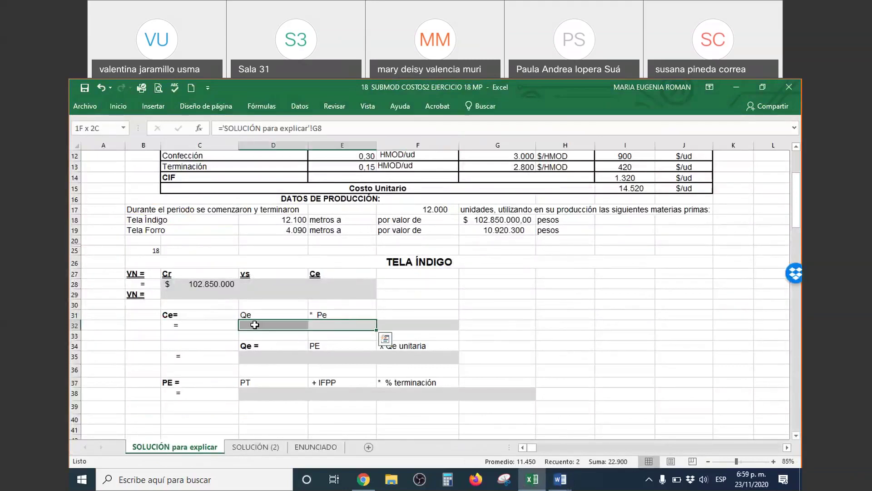
pyautogui.rightClick(255, 324)
pyautogui.click(320, 359)
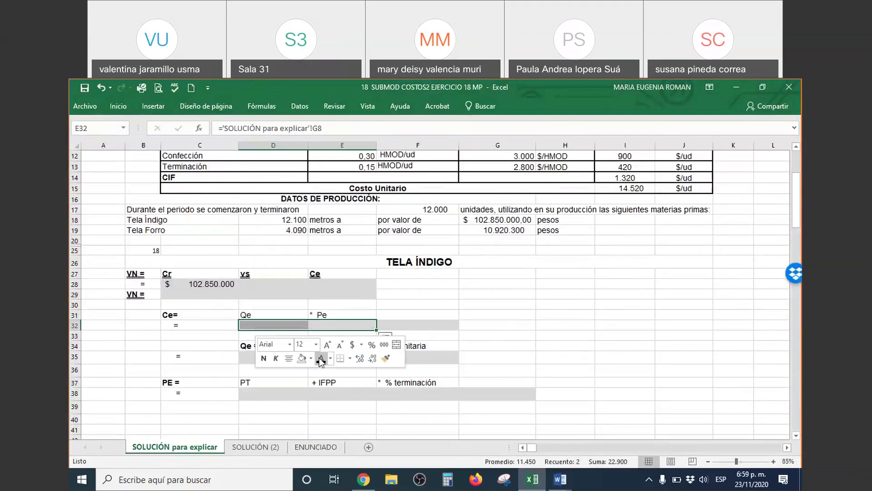
pyautogui.click(501, 334)
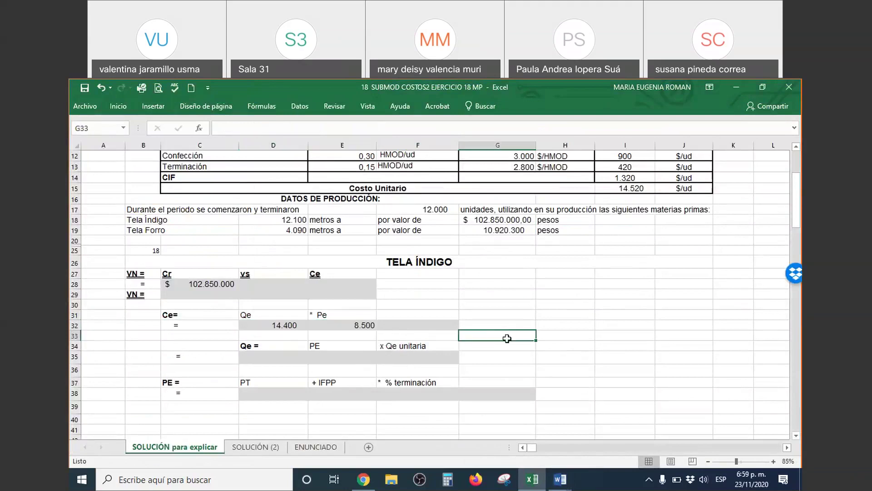
# Hide the Qe value in D32 again by setting its font colour to the light grey of the cell fill.
pyautogui.scroll(1, 507, 338)
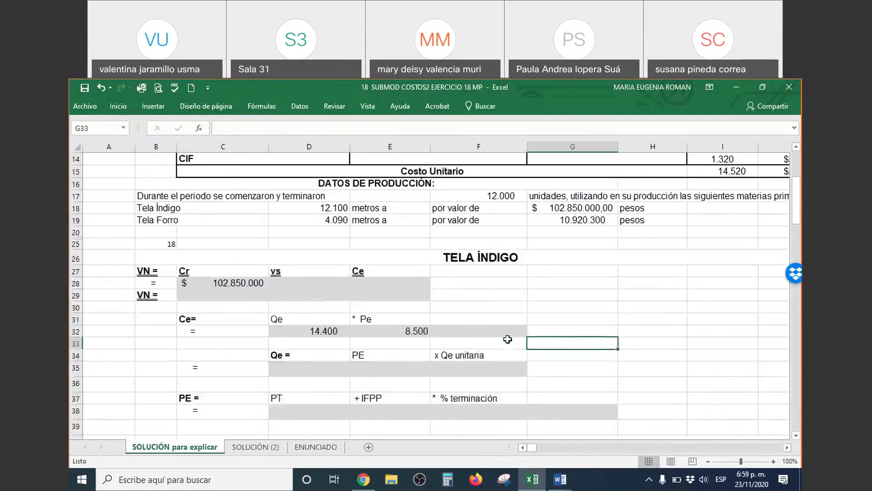
pyautogui.click(330, 334)
pyautogui.rightClick(331, 334)
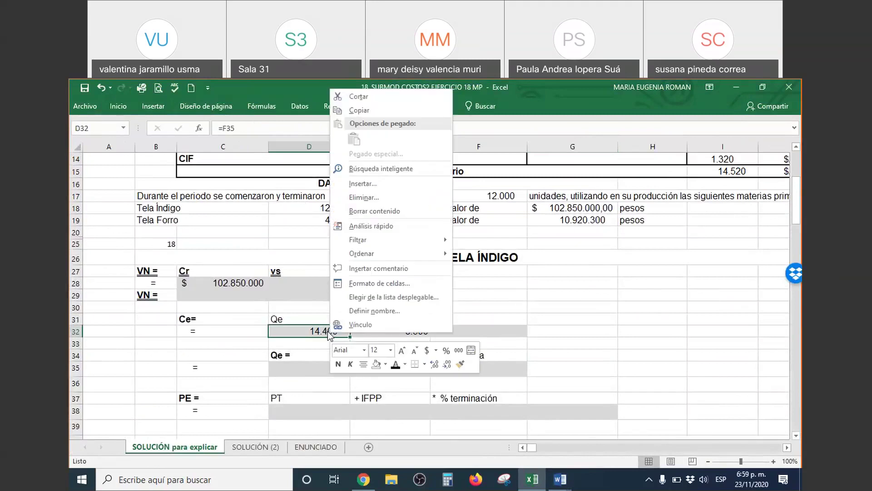
pyautogui.click(405, 367)
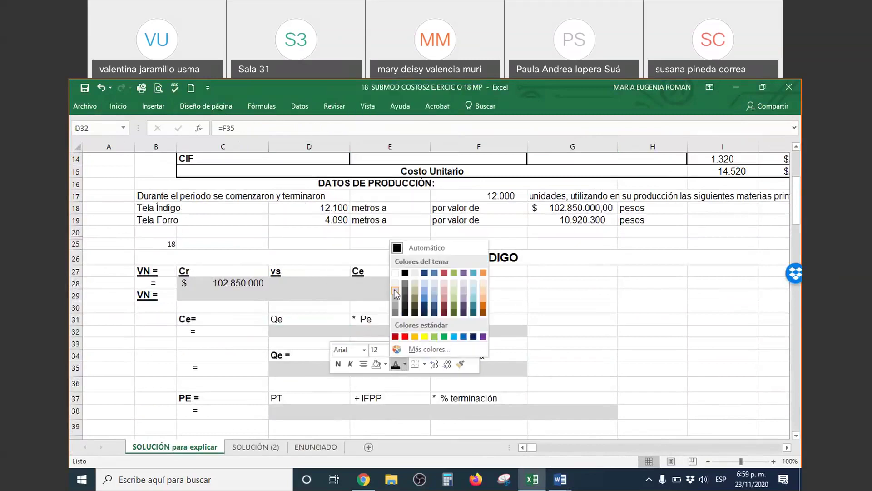
pyautogui.press('Escape')
pyautogui.click(551, 321)
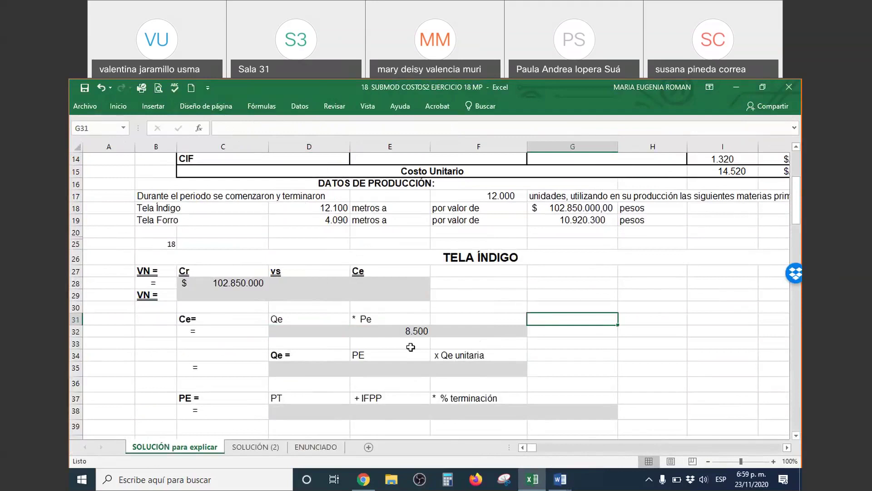
pyautogui.click(405, 321)
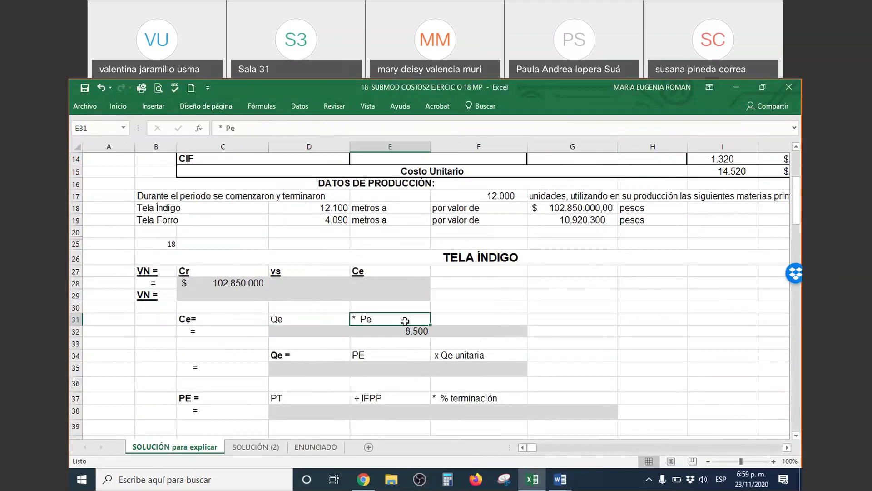
pyautogui.click(112, 320)
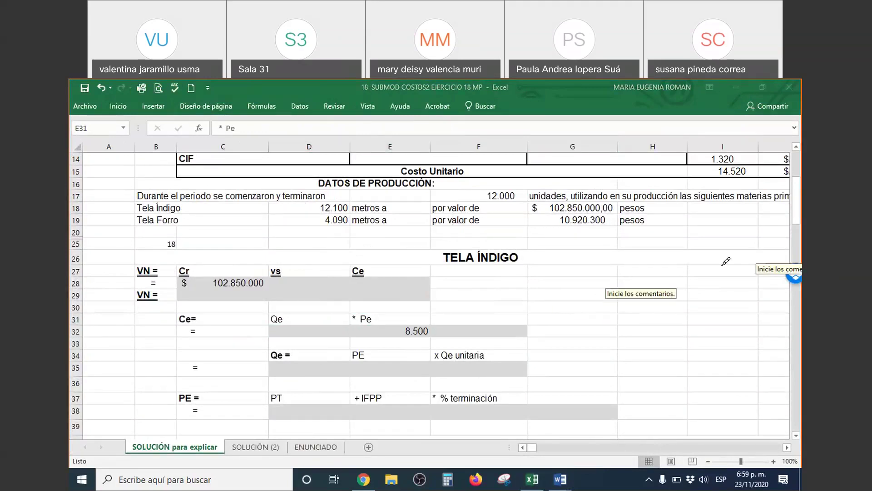
pyautogui.hotkey('ctrl', 's')
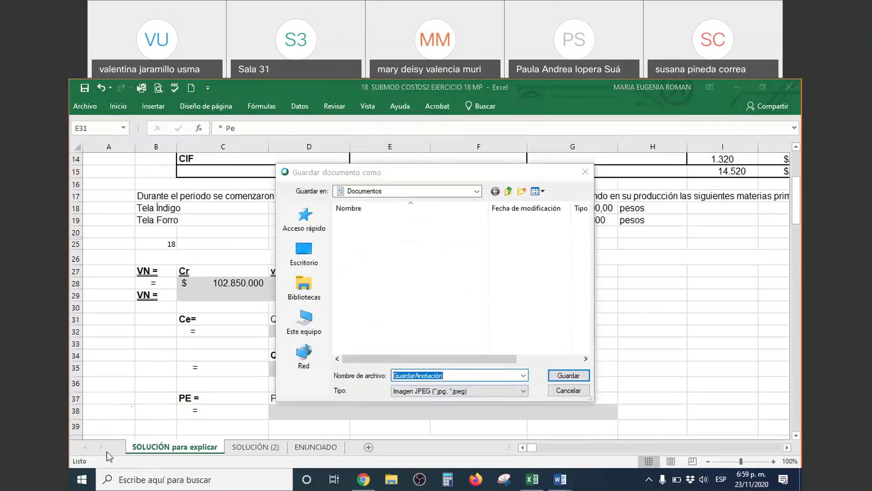
pyautogui.click(571, 393)
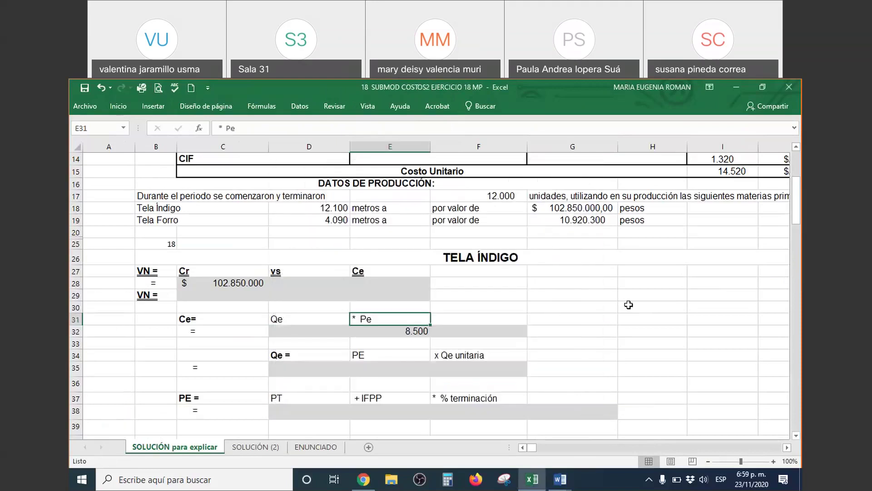
# Examine the Tela Índigo standard price in the cost card and the Ce = Qe * Pe formula terms in row 31.
pyautogui.scroll(4, 627, 302)
pyautogui.moveTo(608, 231); pyautogui.dragTo(640, 221)
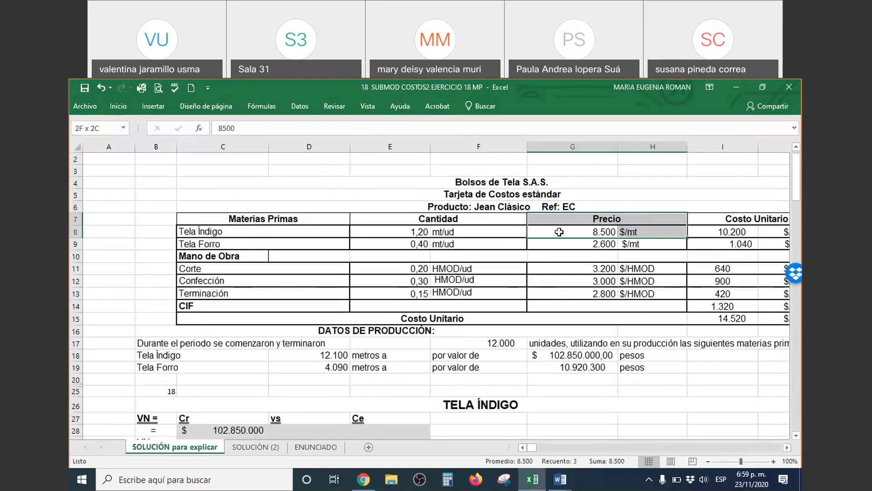
pyautogui.scroll(-6, 508, 317)
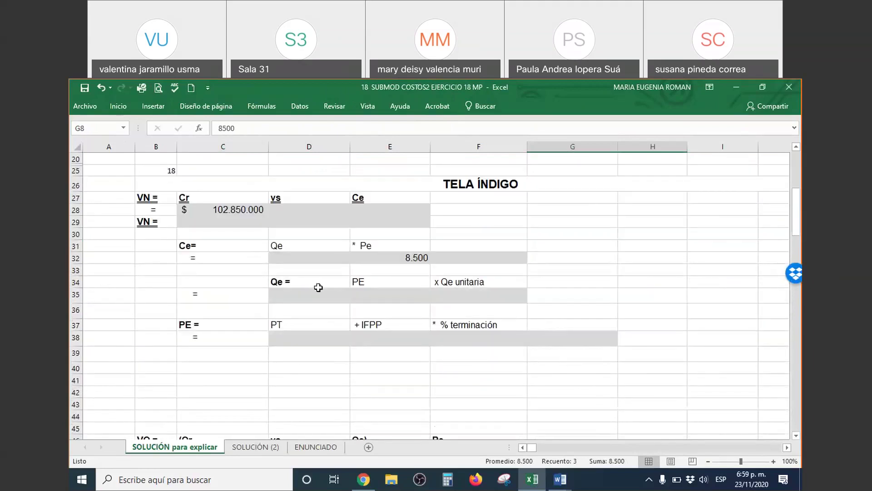
pyautogui.click(289, 283)
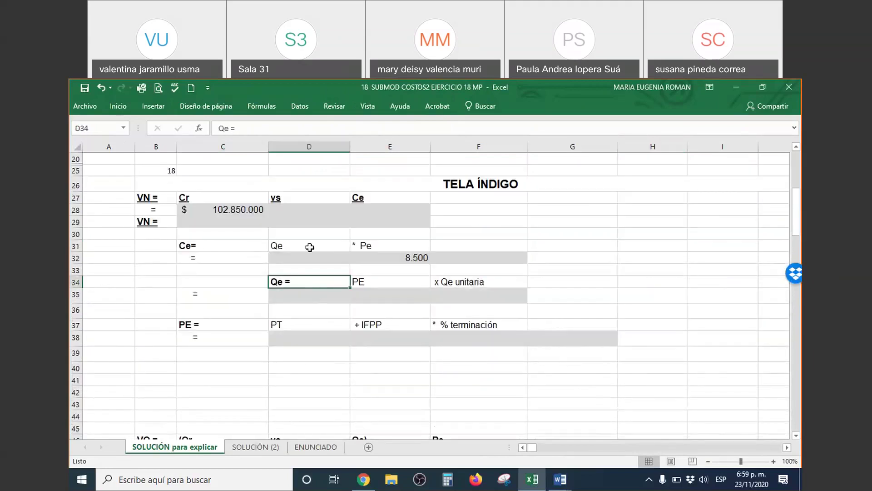
pyautogui.click(205, 246)
pyautogui.moveTo(205, 246); pyautogui.dragTo(384, 246)
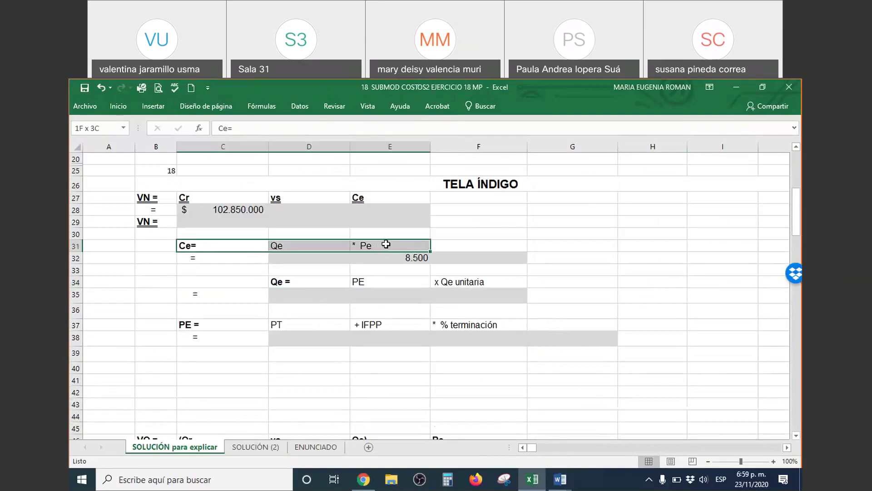
pyautogui.click(285, 249)
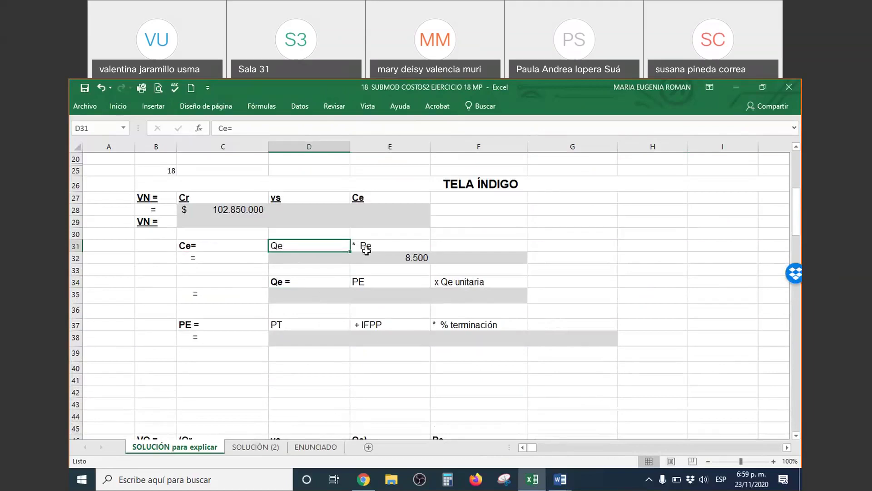
pyautogui.click(388, 248)
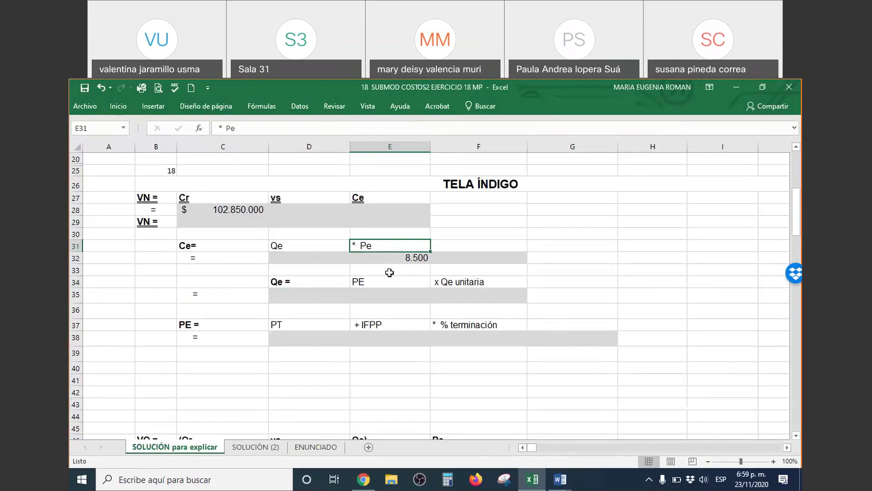
# Review the standard quantities in the cost card and the terms of the Qe = PE x Qe unitaria formula in row 34.
pyautogui.scroll(7, 555, 256)
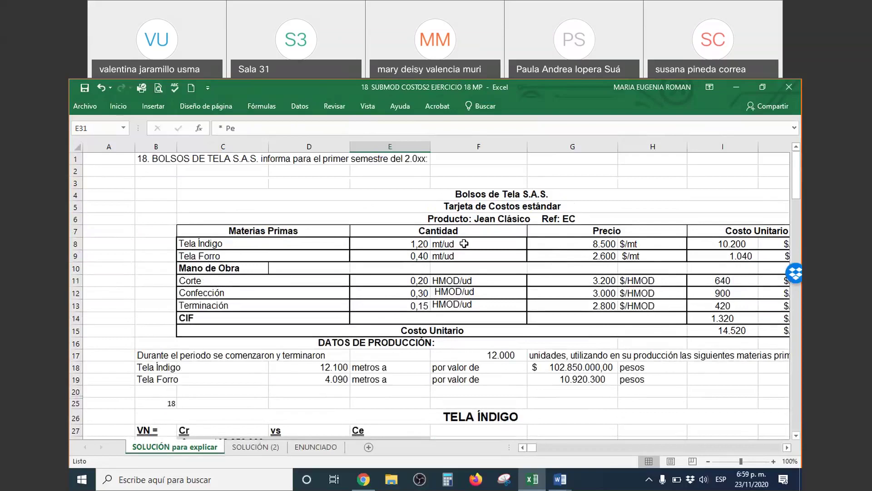
pyautogui.scroll(-5, 443, 272)
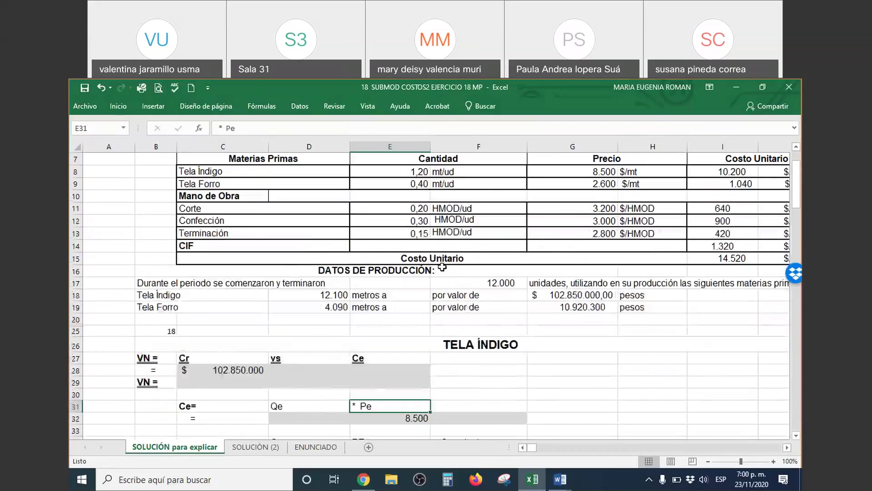
pyautogui.click(306, 331)
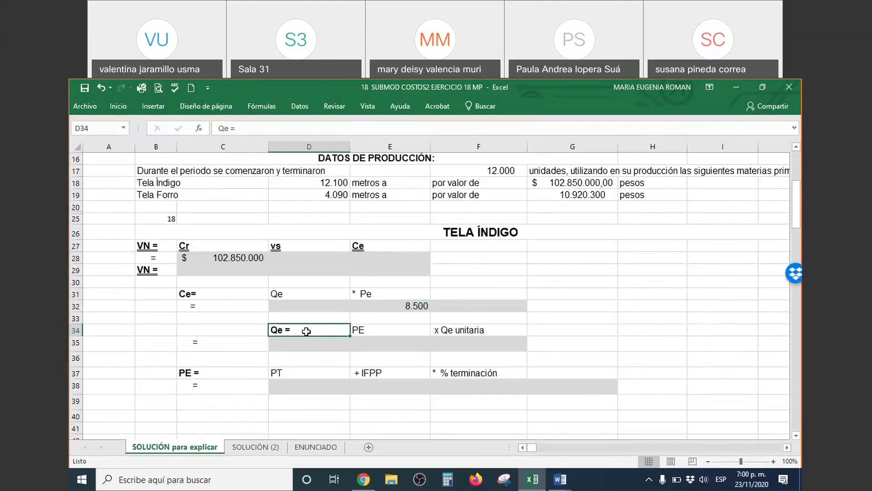
pyautogui.scroll(-2, 304, 329)
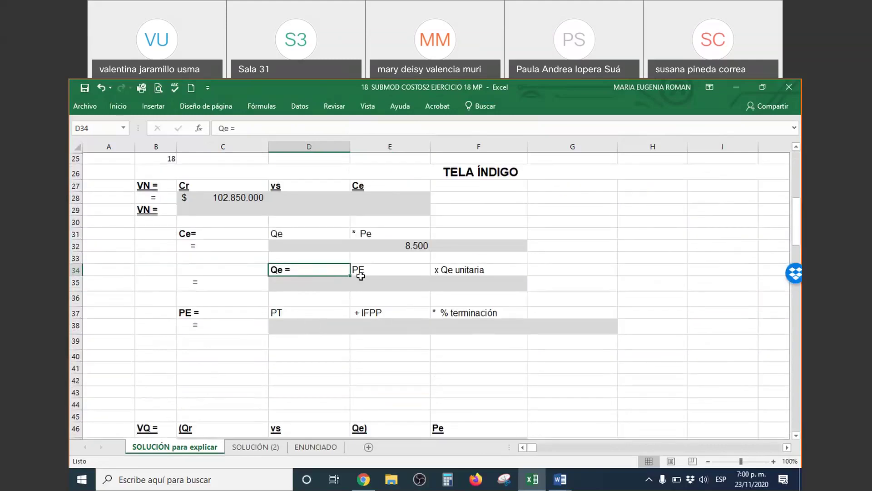
pyautogui.click(379, 272)
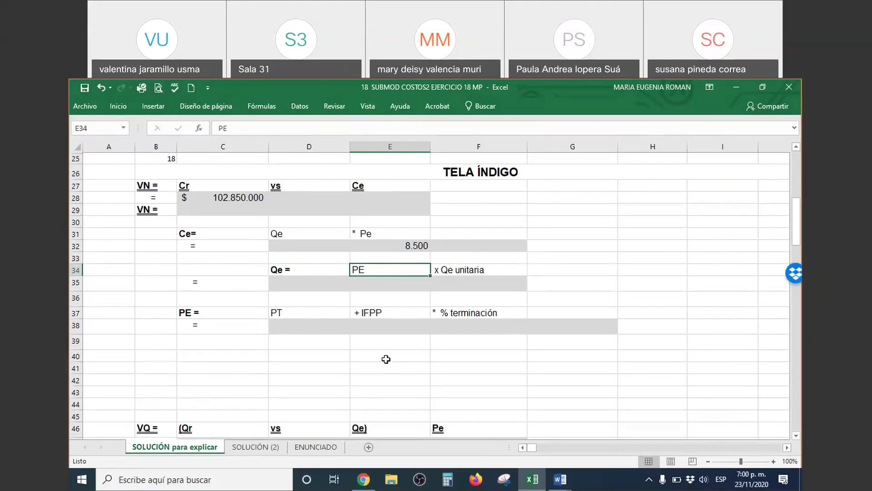
pyautogui.click(293, 269)
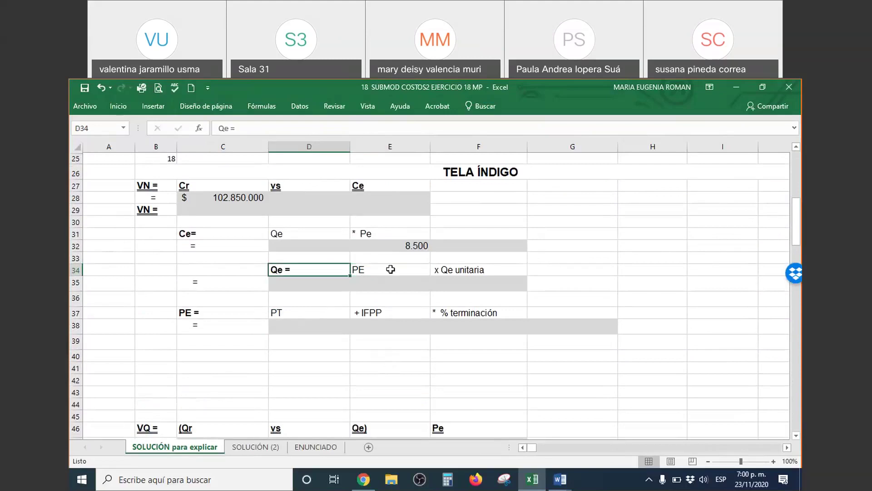
pyautogui.click(390, 271)
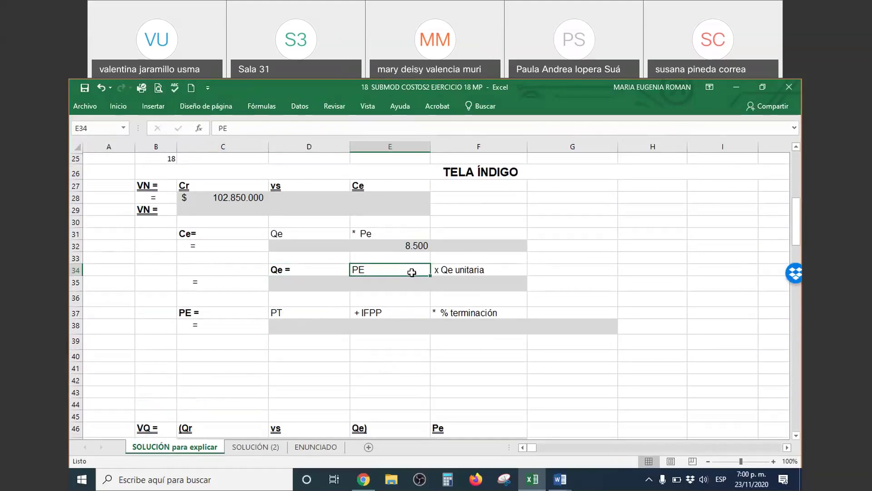
pyautogui.click(454, 272)
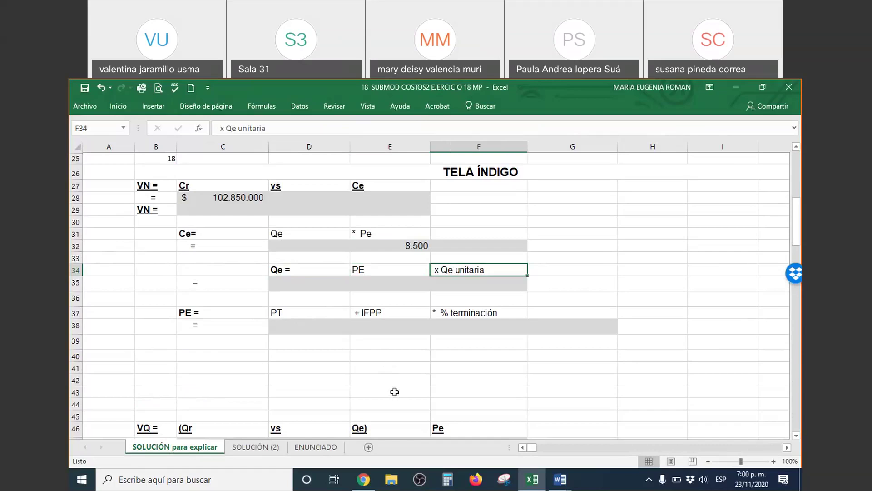
# Reveal the Qe result in F35 by setting its font colour to automatic black and inspect its formula.
pyautogui.moveTo(469, 286); pyautogui.dragTo(473, 273)
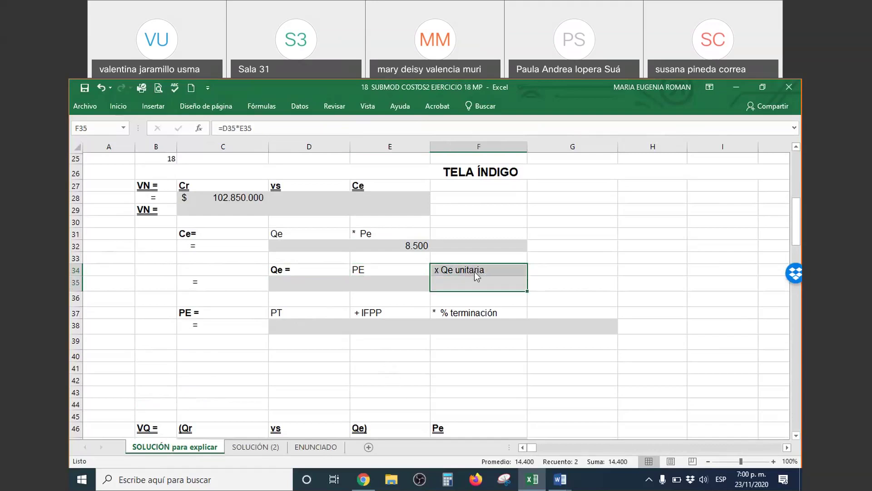
pyautogui.rightClick(472, 272)
pyautogui.click(550, 190)
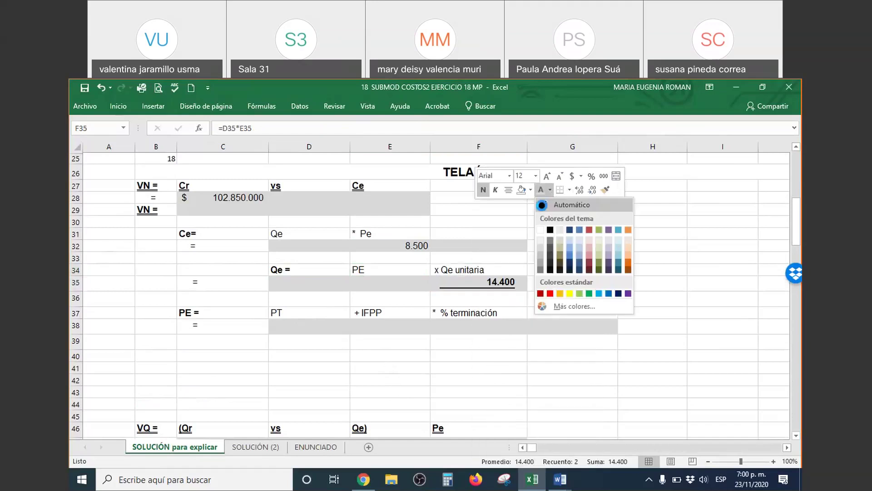
pyautogui.click(552, 200)
pyautogui.click(509, 283)
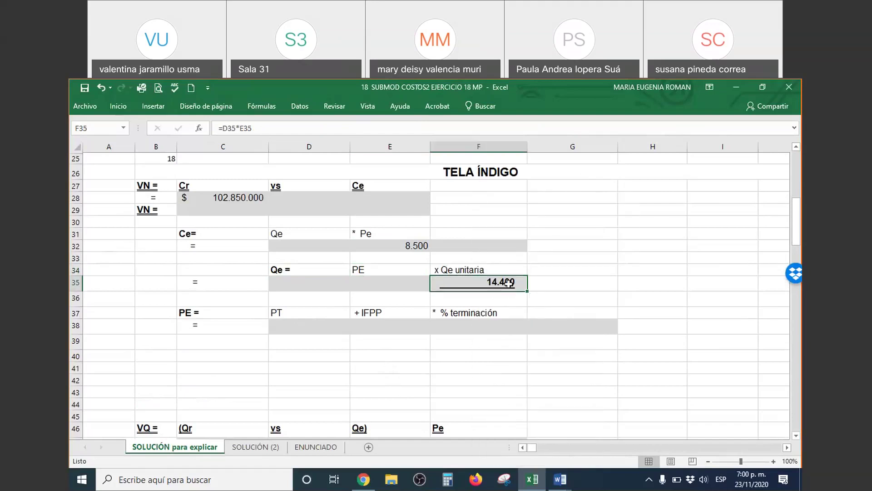
pyautogui.doubleClick(469, 284)
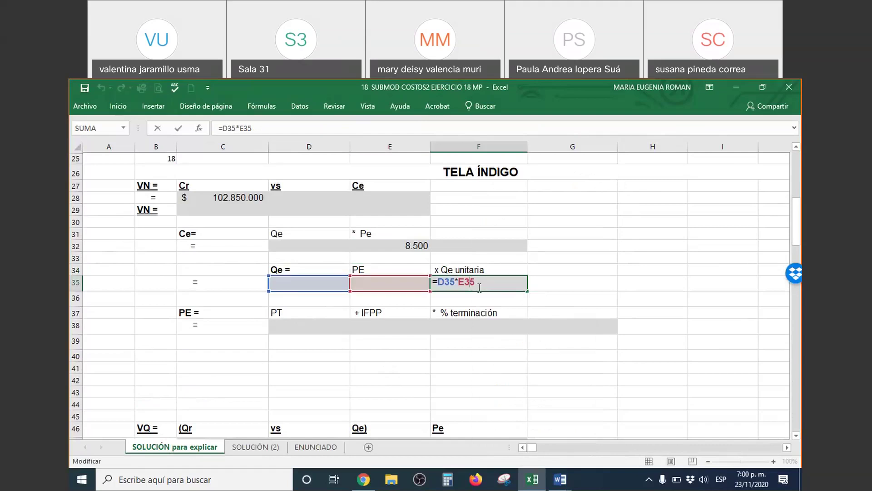
pyautogui.press('Return')
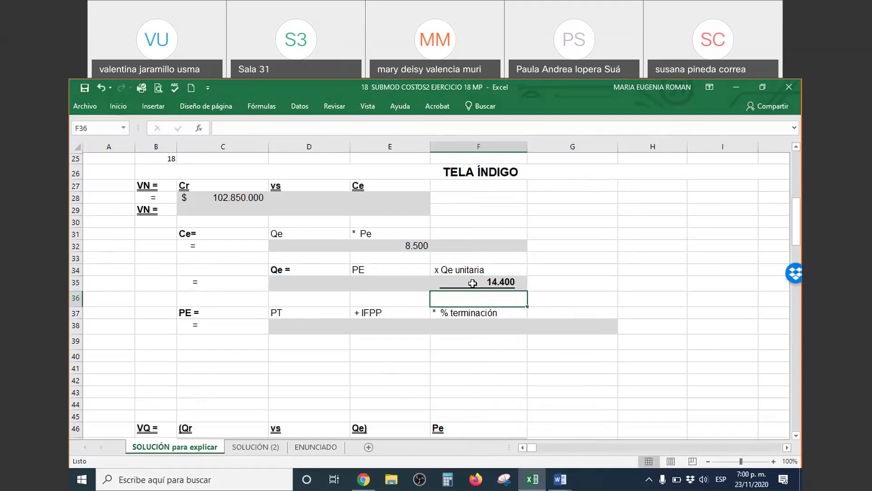
pyautogui.click(447, 273)
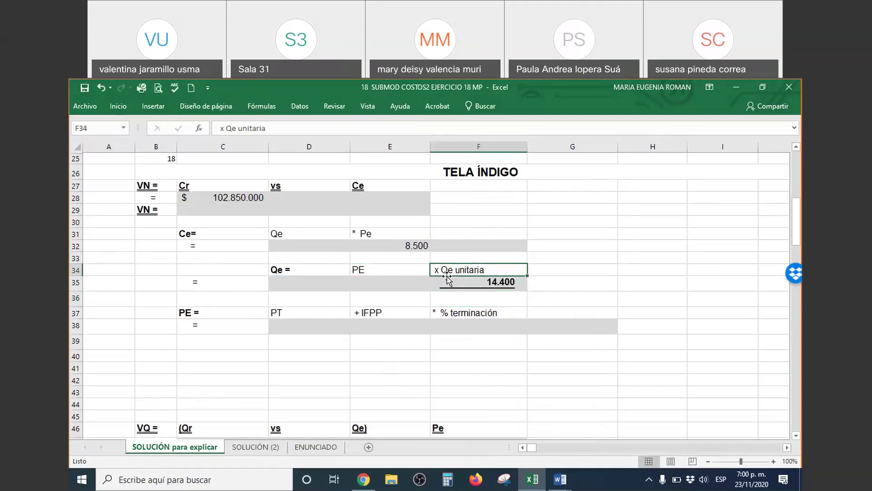
# Set the font colour of D35:E35 to black and shift the row 35 calculation from D35:F35 to E35:G35.
pyautogui.moveTo(305, 284); pyautogui.dragTo(412, 285)
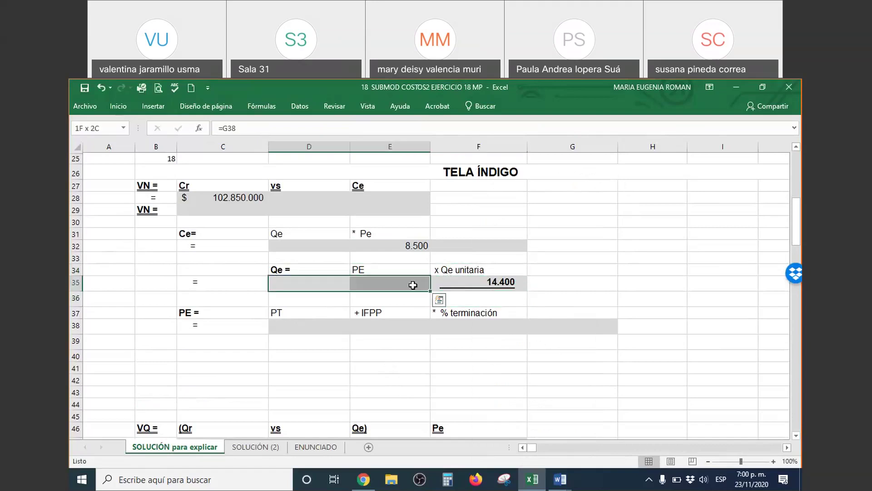
pyautogui.rightClick(412, 285)
pyautogui.click(482, 204)
pyautogui.click(490, 281)
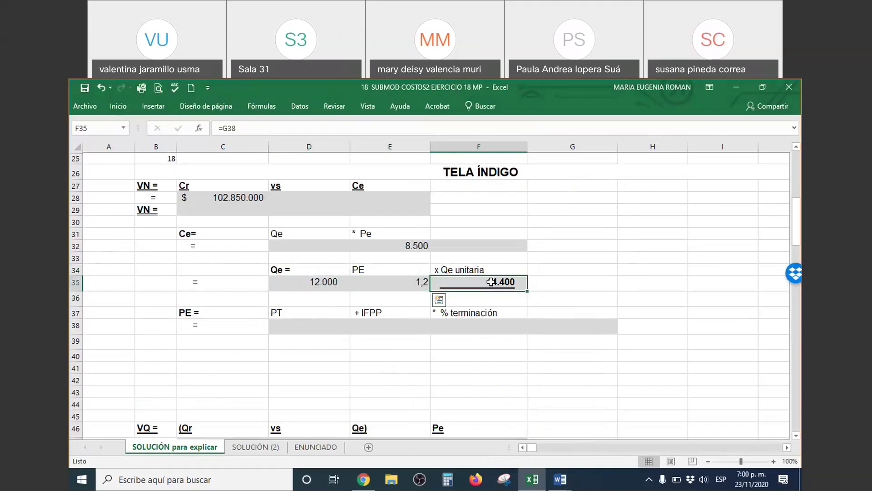
pyautogui.moveTo(470, 292); pyautogui.dragTo(552, 290)
# Hide the PE value in E35 and the Qe result in G35 with a light grey font matching the cell fill.
pyautogui.moveTo(382, 287)
pyautogui.mouseDown()
pyautogui.moveTo(322, 284)
pyautogui.moveTo(400, 291)
pyautogui.moveTo(372, 285)
pyautogui.mouseUp()
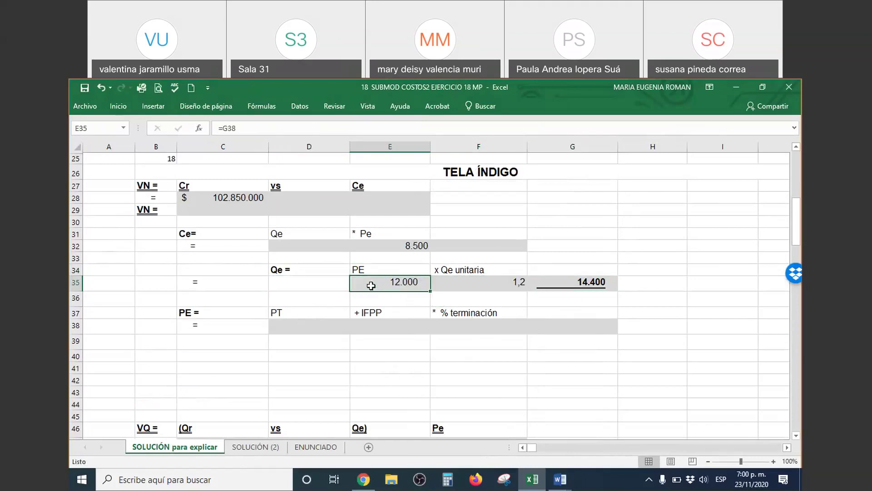
pyautogui.rightClick(371, 285)
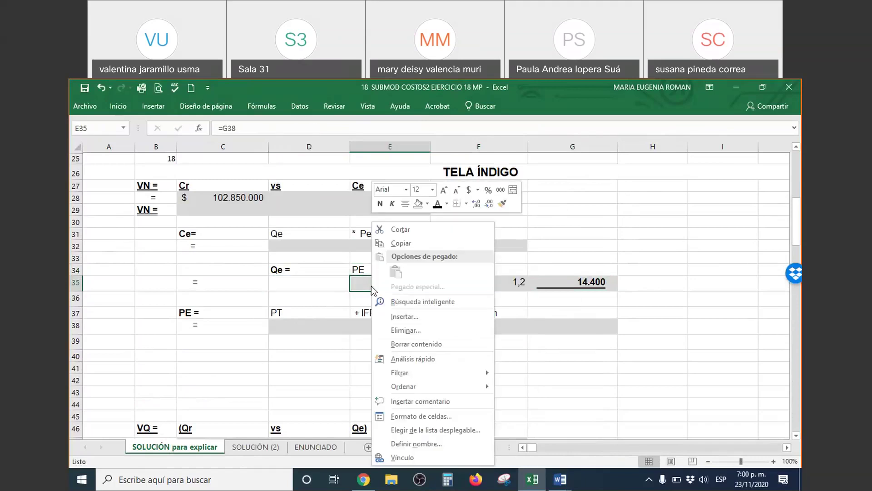
pyautogui.click(447, 203)
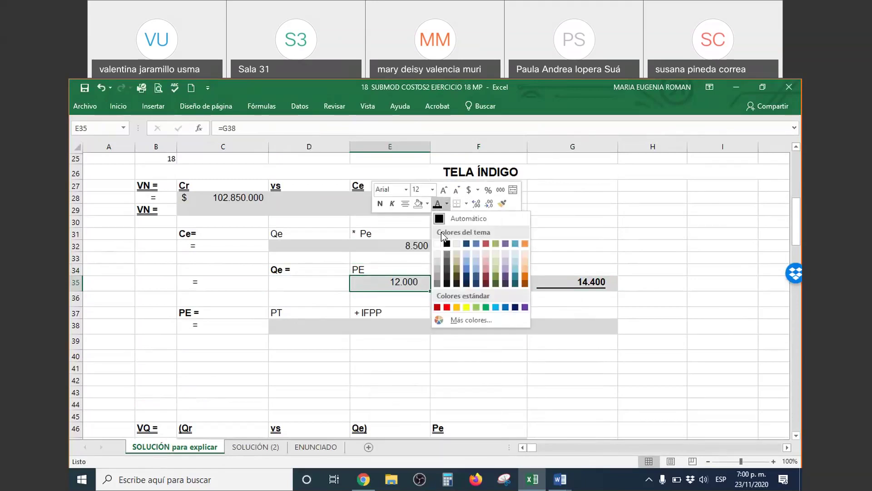
pyautogui.click(437, 264)
pyautogui.click(545, 283)
pyautogui.rightClick(550, 283)
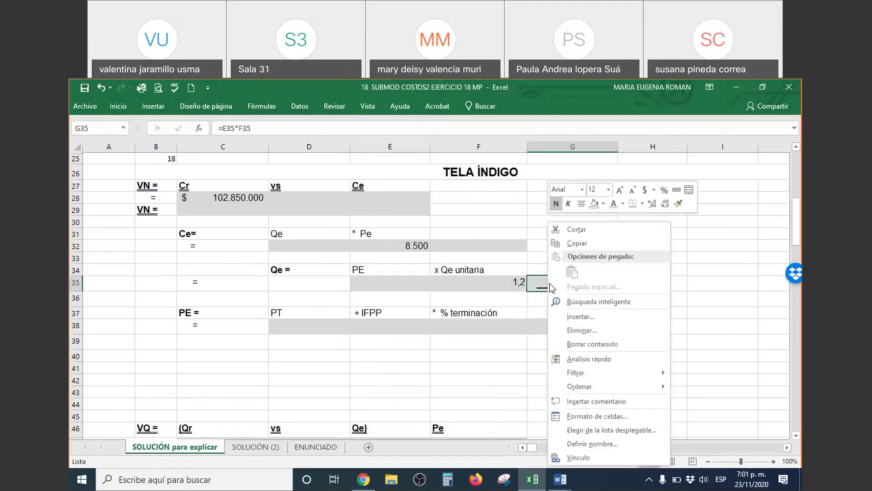
pyautogui.click(614, 204)
pyautogui.click(658, 258)
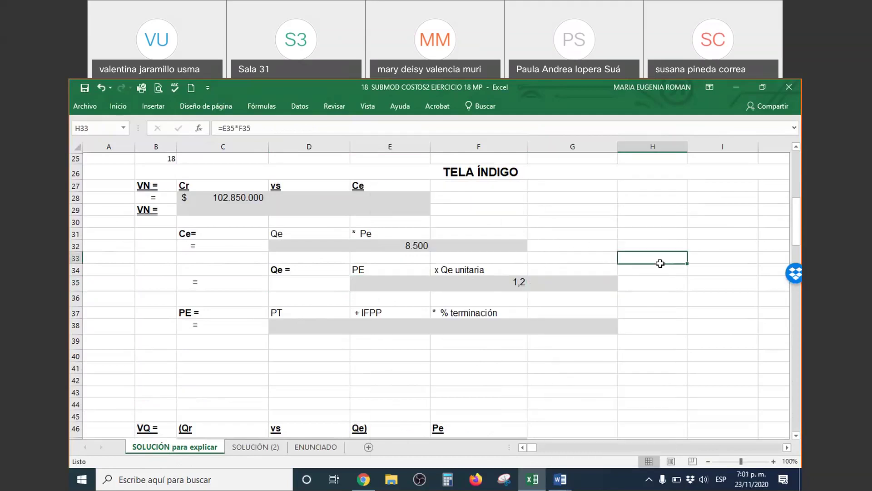
# Compare the unit standard quantity in F35 with the Tela Índigo quantity in the cost card, and examine the PE term in row 34.
pyautogui.click(480, 285)
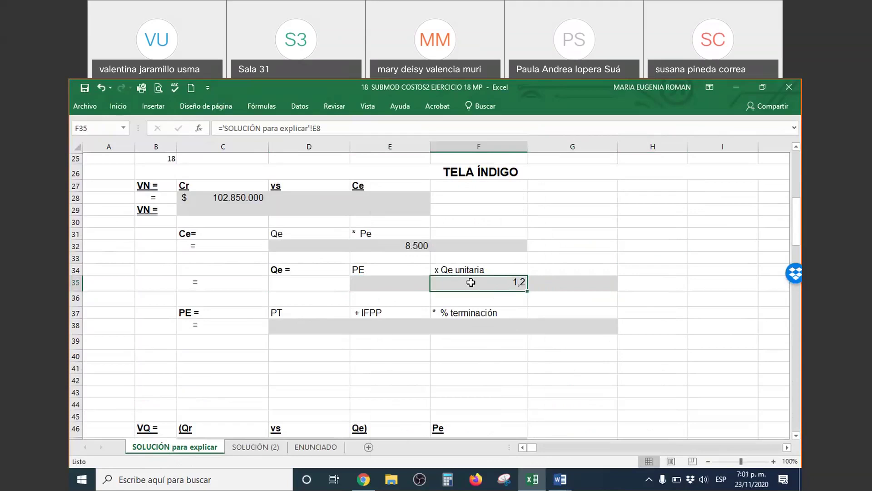
pyautogui.scroll(6, 471, 282)
pyautogui.moveTo(429, 230); pyautogui.dragTo(482, 230)
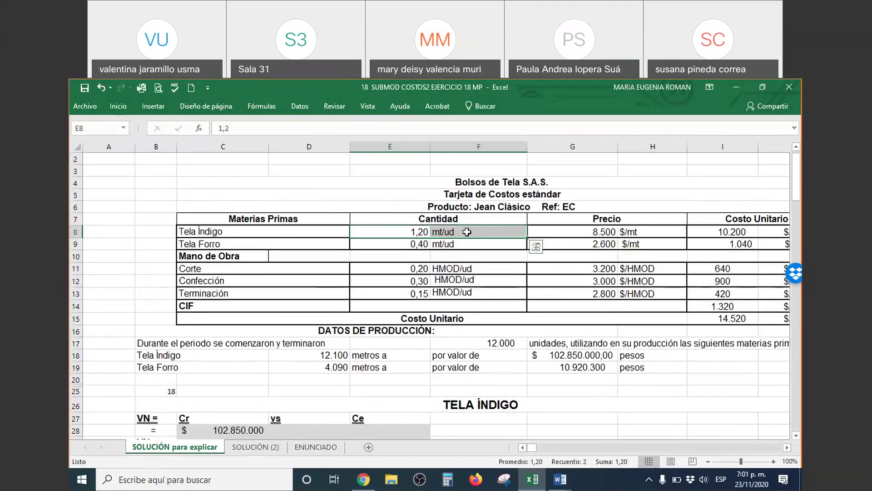
pyautogui.scroll(-6, 504, 254)
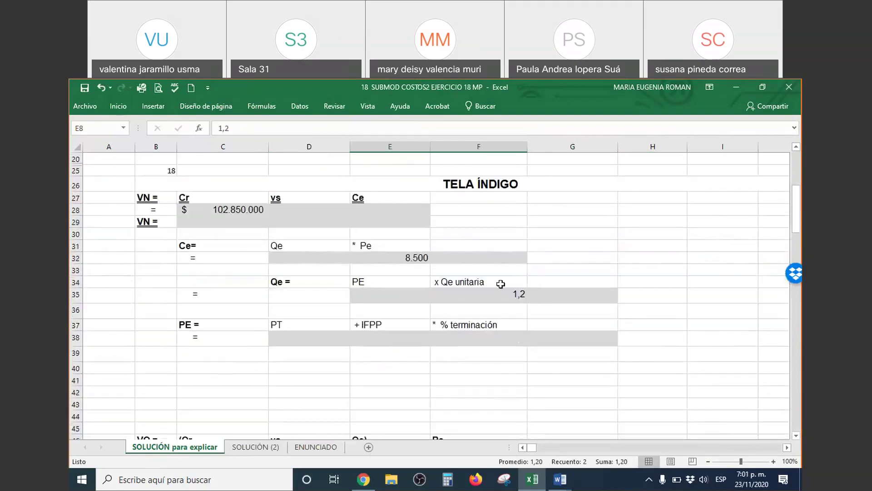
pyautogui.click(501, 291)
pyautogui.click(376, 287)
pyautogui.moveTo(376, 287); pyautogui.dragTo(379, 298)
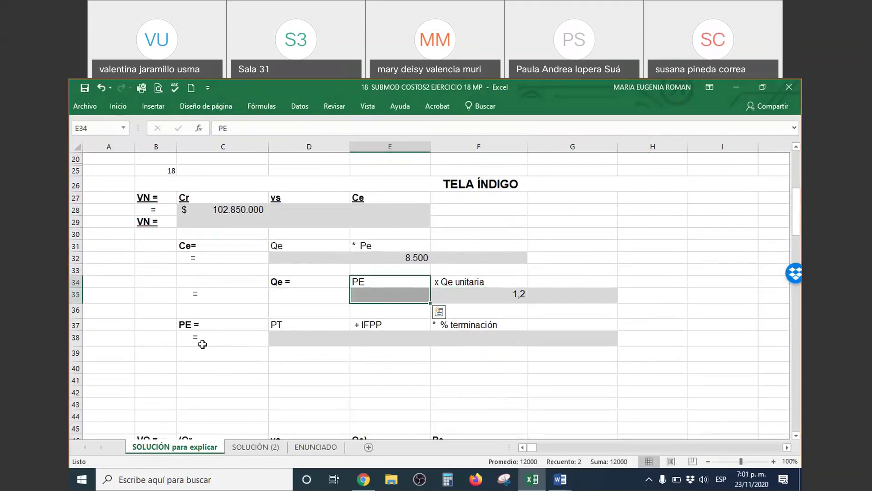
# Reveal the PT value in D38 by setting its font colour to automatic black.
pyautogui.moveTo(298, 325); pyautogui.dragTo(302, 340)
pyautogui.click(303, 340)
pyautogui.rightClick(302, 340)
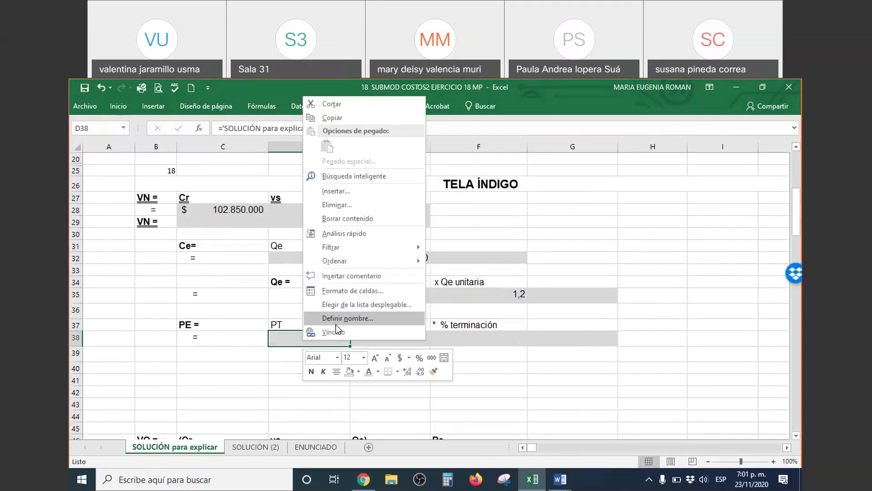
pyautogui.click(379, 372)
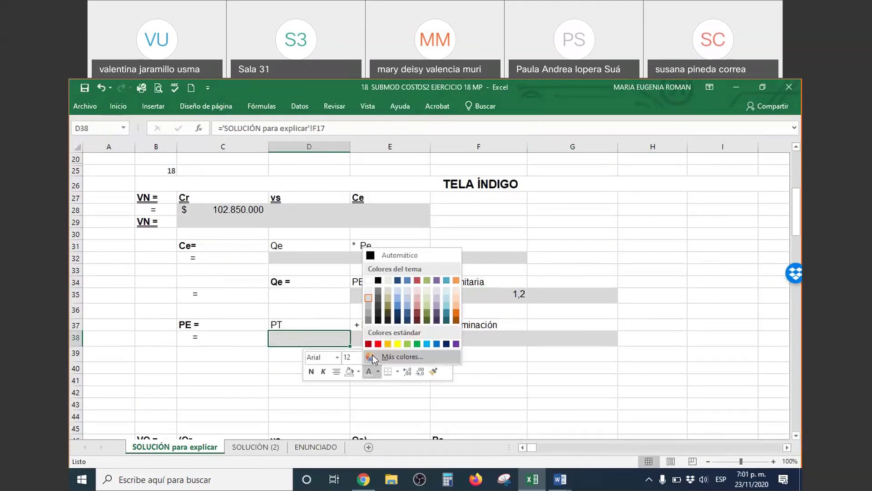
pyautogui.click(374, 257)
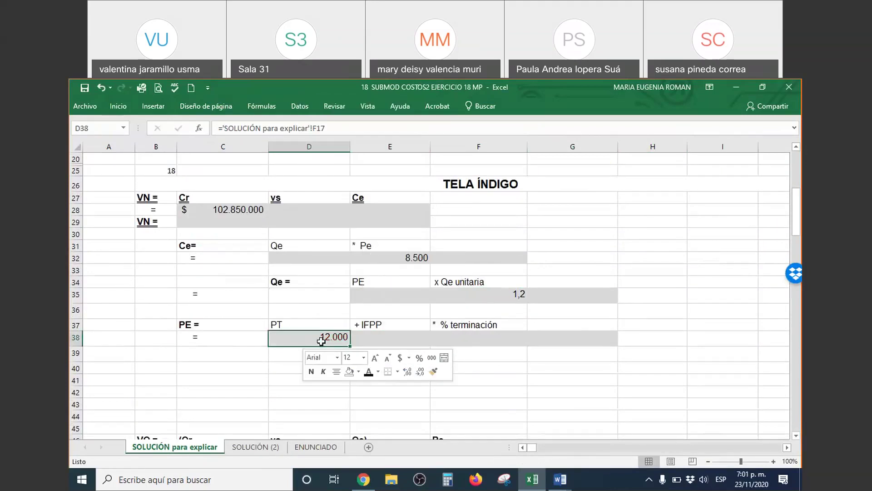
# Examine the started-and-finished units in row 17 of the production data as the source of the PT value.
pyautogui.scroll(4, 427, 313)
pyautogui.moveTo(198, 270); pyautogui.dragTo(452, 267)
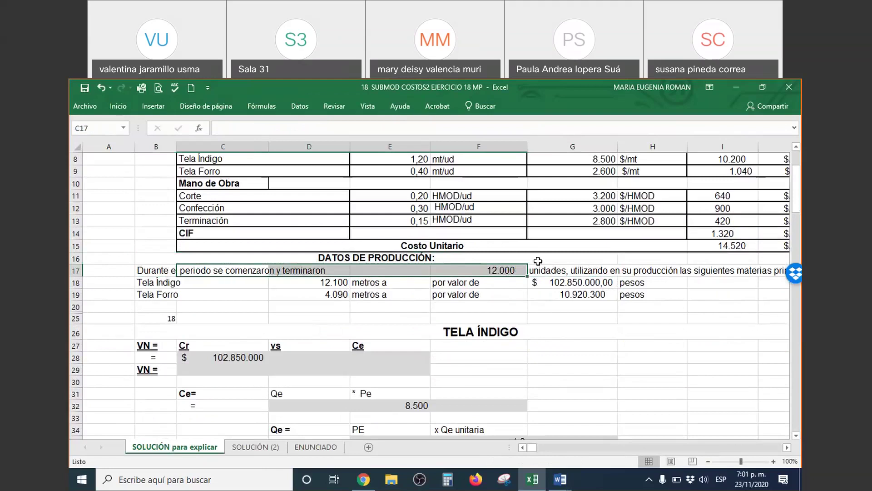
pyautogui.scroll(-4, 538, 261)
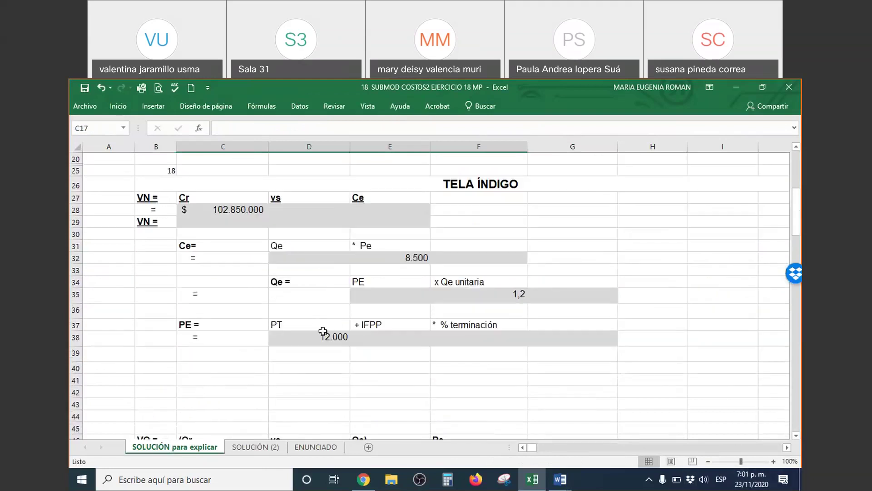
pyautogui.moveTo(323, 330); pyautogui.dragTo(326, 337)
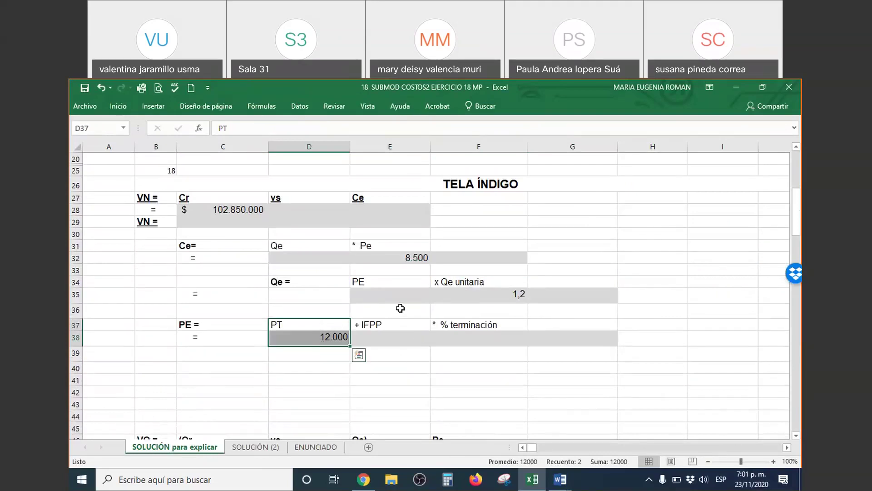
pyautogui.scroll(4, 402, 308)
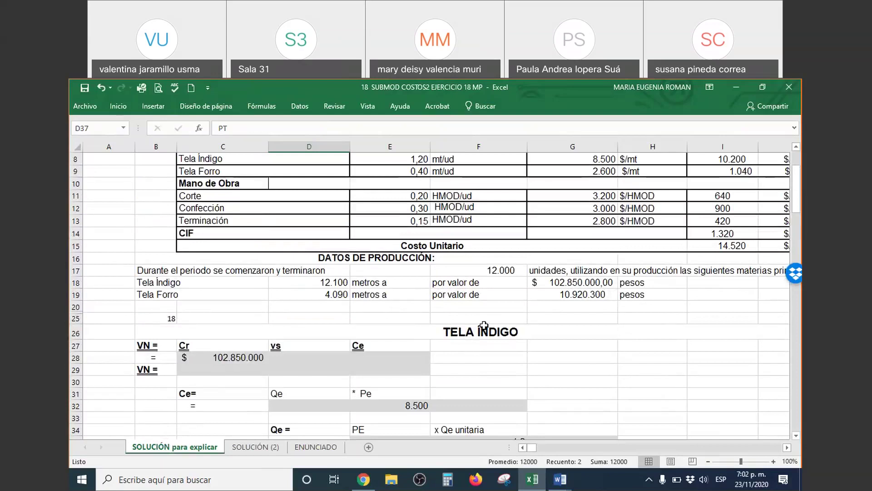
pyautogui.scroll(-3, 455, 345)
# Highlight the + IFPP and * % terminación terms in E37:F37 with yellow fill.
pyautogui.click(384, 372)
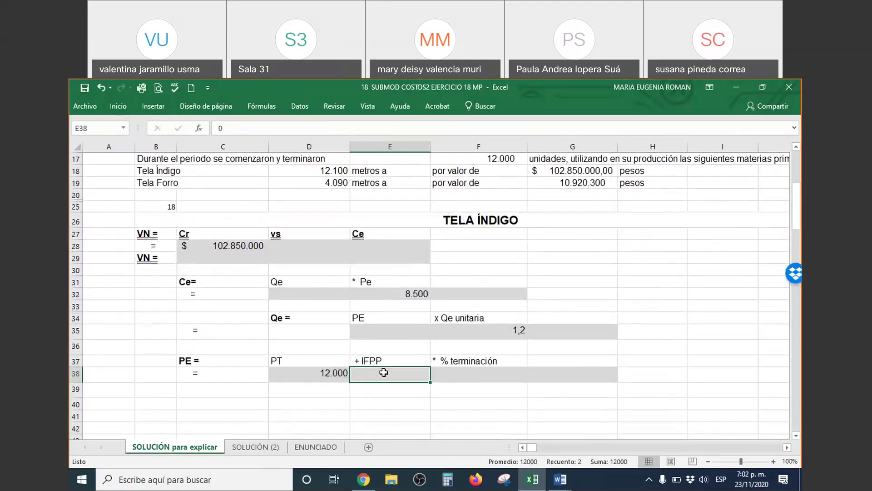
pyautogui.moveTo(394, 360); pyautogui.dragTo(461, 363)
pyautogui.rightClick(464, 364)
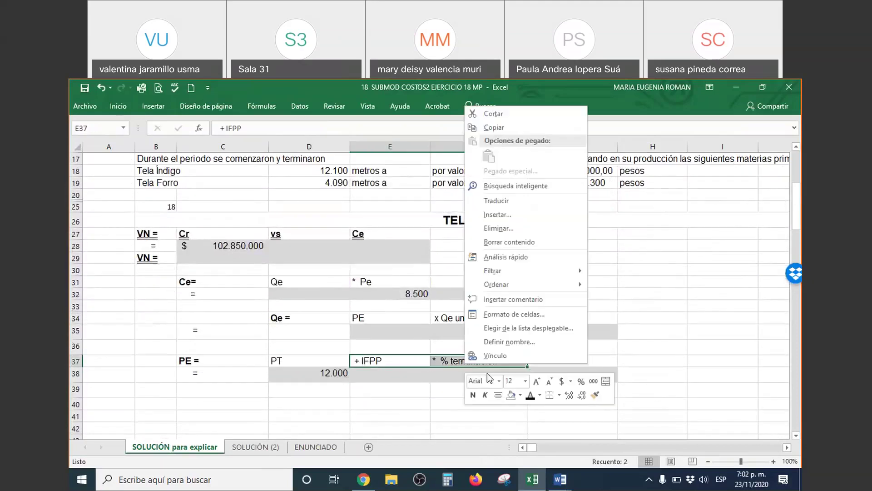
pyautogui.click(520, 395)
pyautogui.click(544, 352)
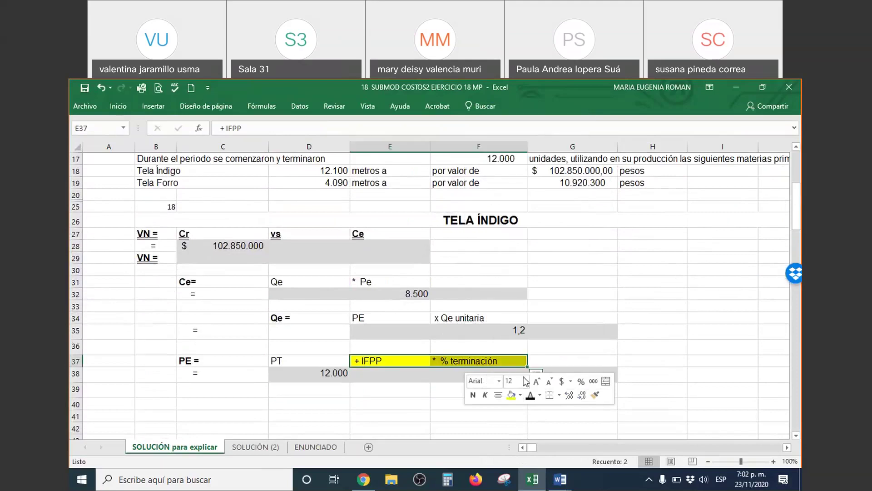
pyautogui.click(370, 363)
pyautogui.click(469, 359)
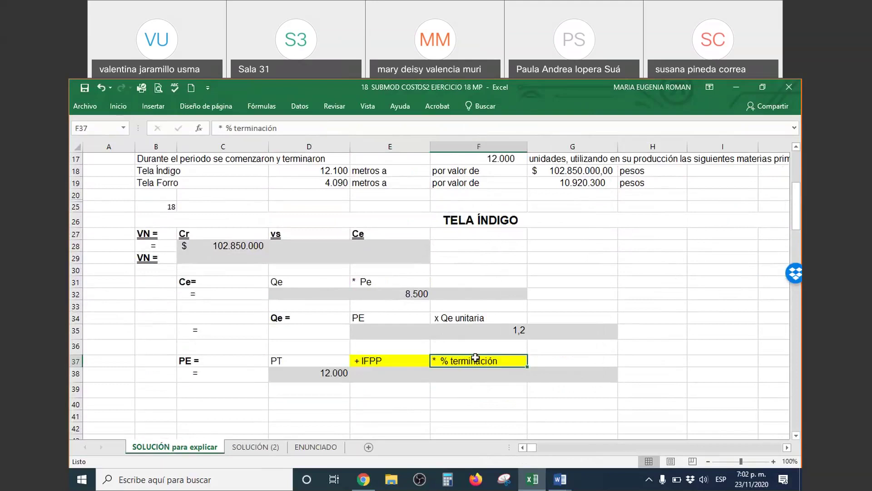
# Reveal the IFPP and completion percentage values in E38:F38 by setting their font colour to black.
pyautogui.click(395, 368)
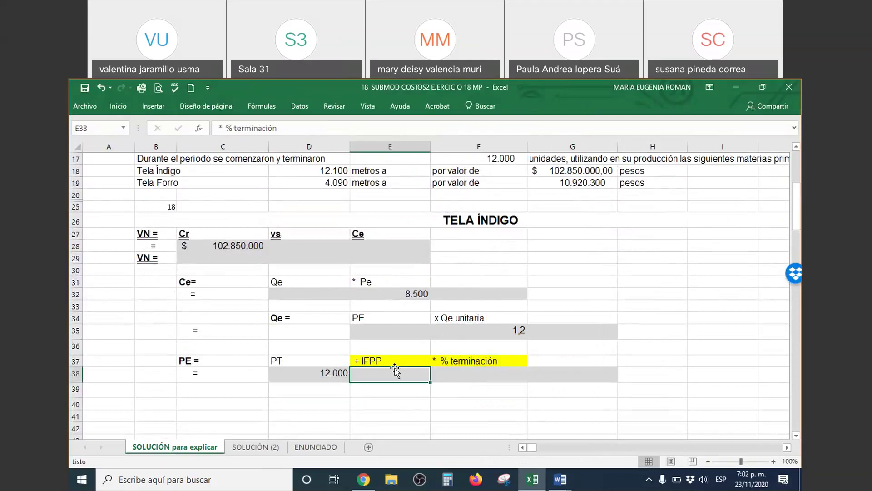
pyautogui.click(474, 362)
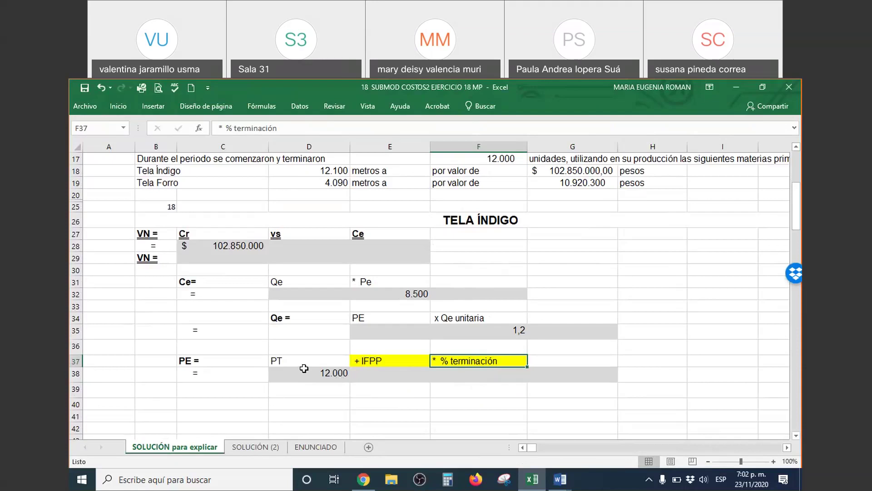
pyautogui.moveTo(365, 373); pyautogui.dragTo(462, 374)
pyautogui.rightClick(463, 374)
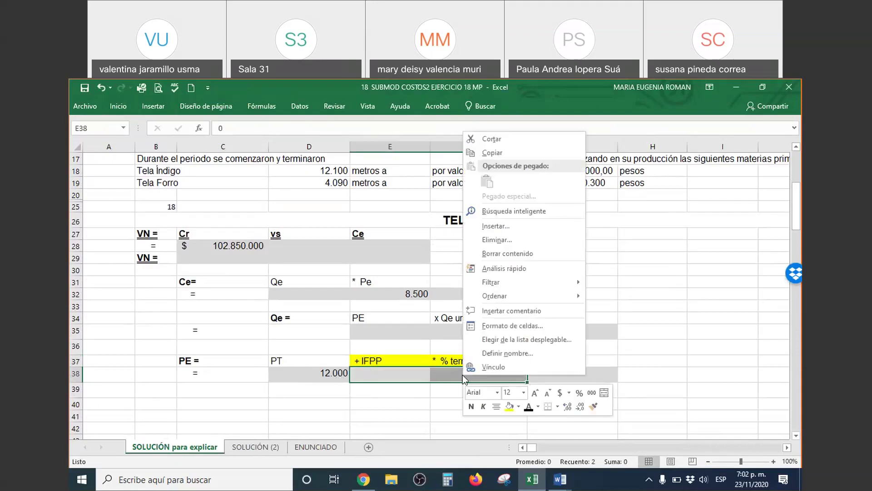
pyautogui.click(529, 408)
pyautogui.click(395, 411)
pyautogui.click(409, 372)
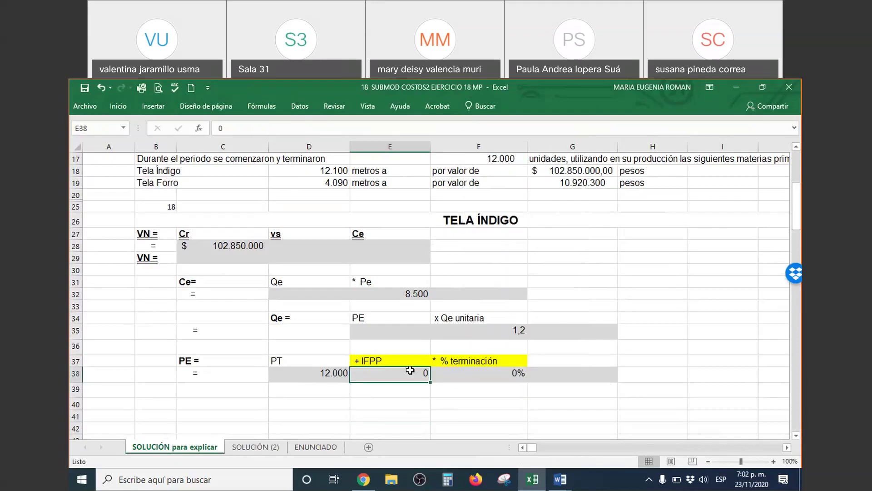
pyautogui.click(462, 376)
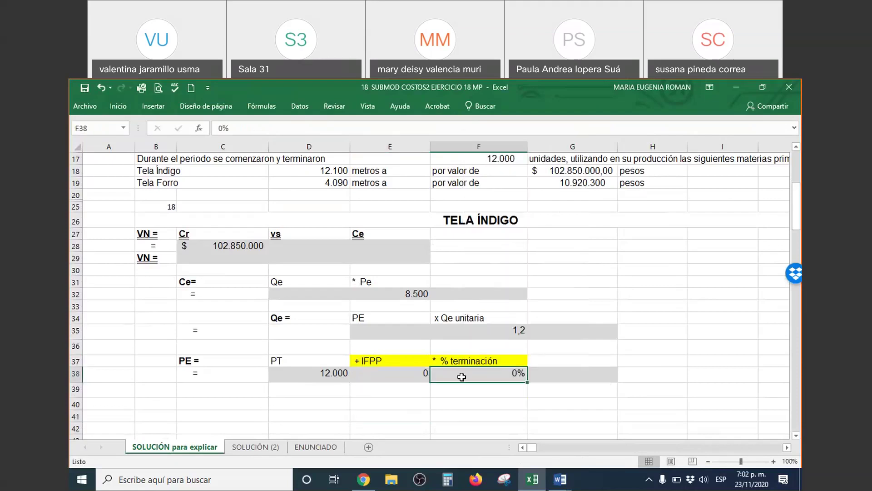
# Reveal the PE result in G38 by setting its font colour to black.
pyautogui.click(572, 375)
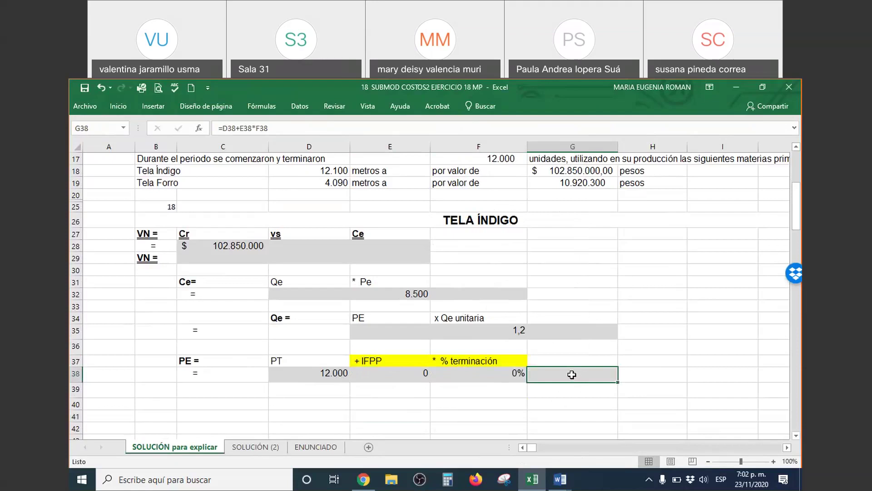
pyautogui.rightClick(571, 374)
pyautogui.press('Escape')
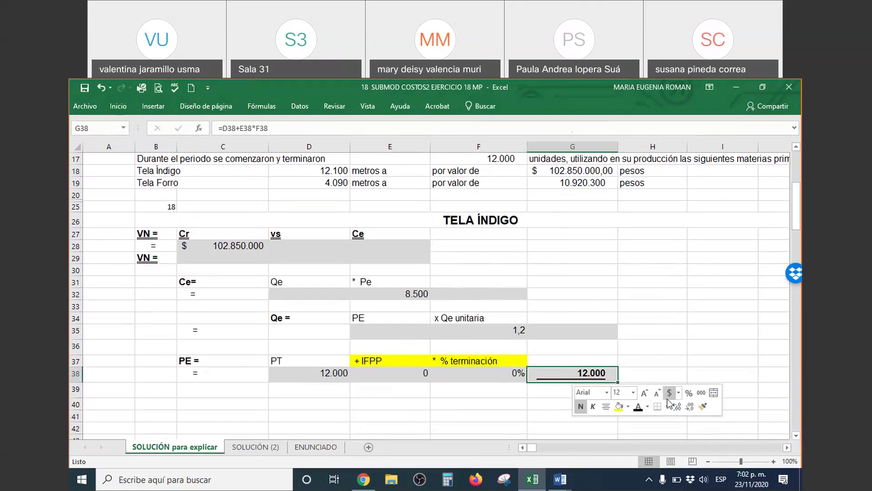
# Fill the PE result in G38 with standard light green, and give E35 the same fill with a black font to reveal its value.
pyautogui.click(628, 406)
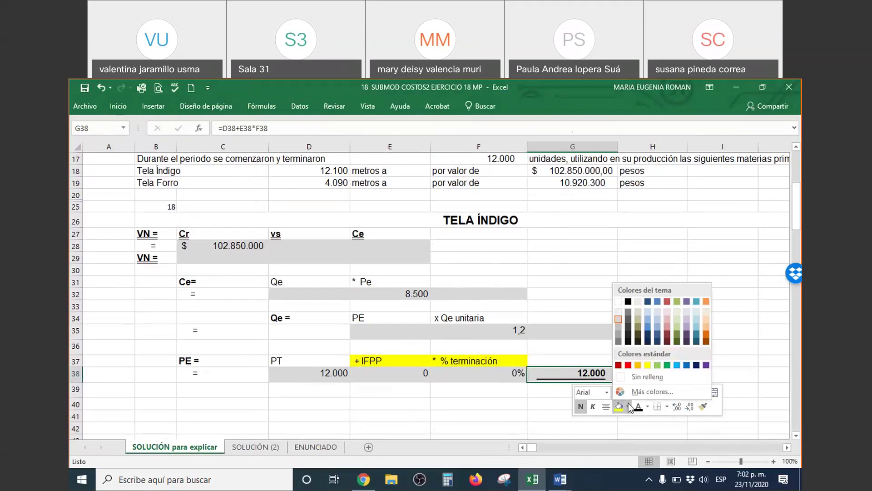
pyautogui.click(659, 367)
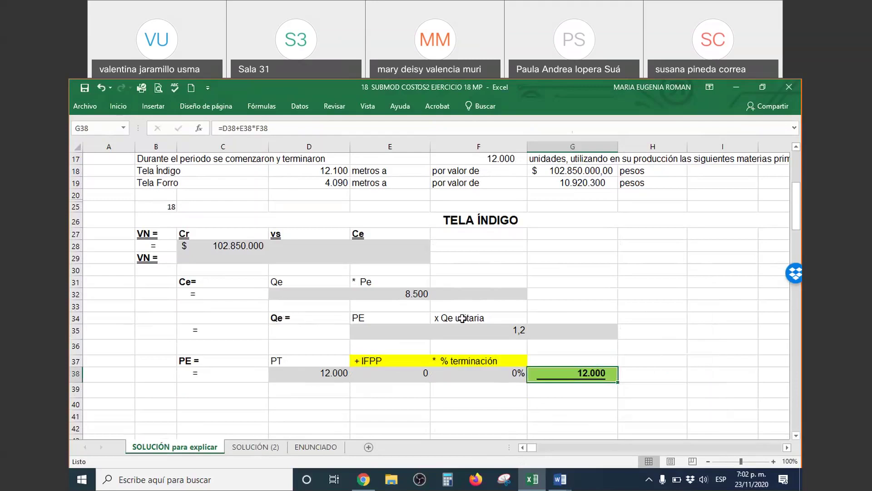
pyautogui.click(395, 331)
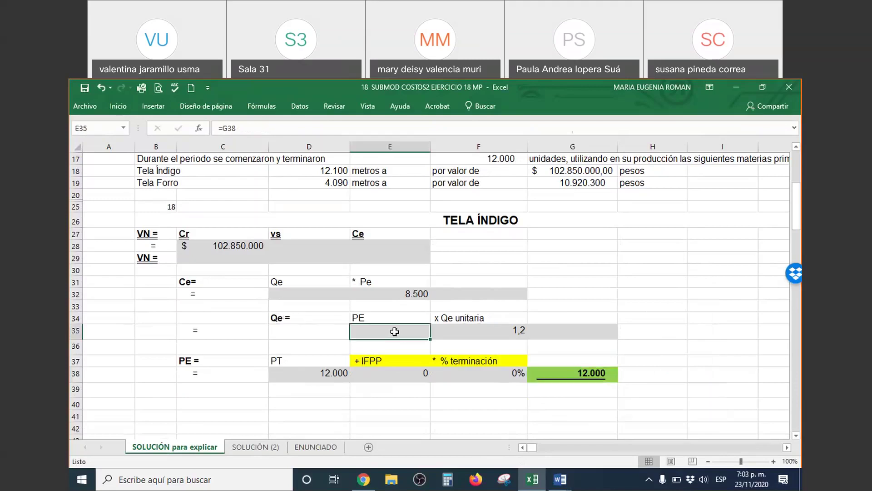
pyautogui.rightClick(395, 331)
pyautogui.click(439, 364)
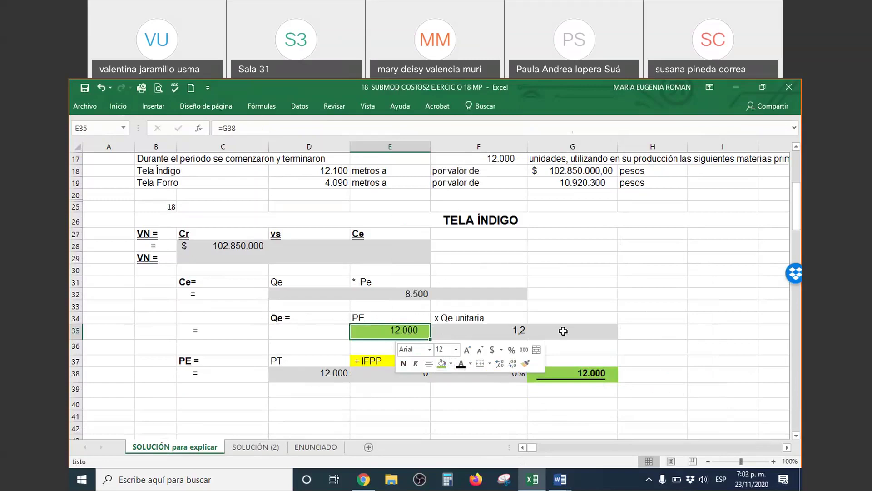
# Reveal the Qe result in G35 by setting its font colour to black.
pyautogui.click(483, 327)
pyautogui.click(556, 332)
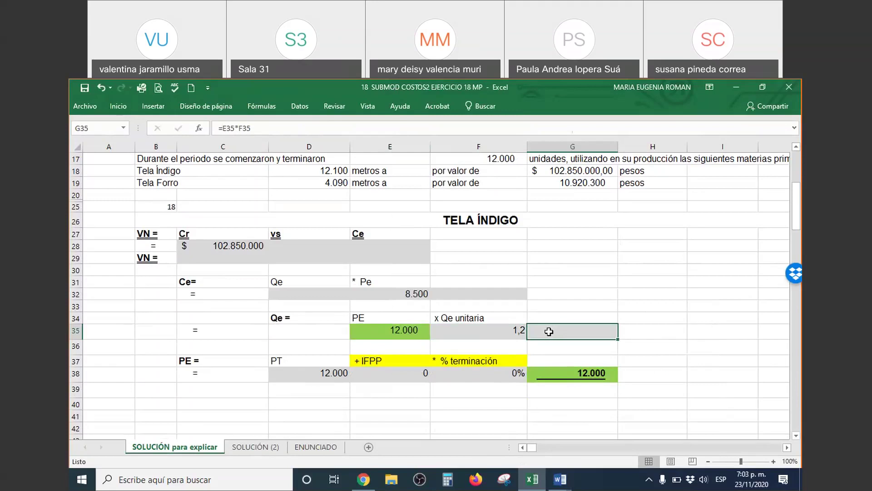
pyautogui.rightClick(548, 332)
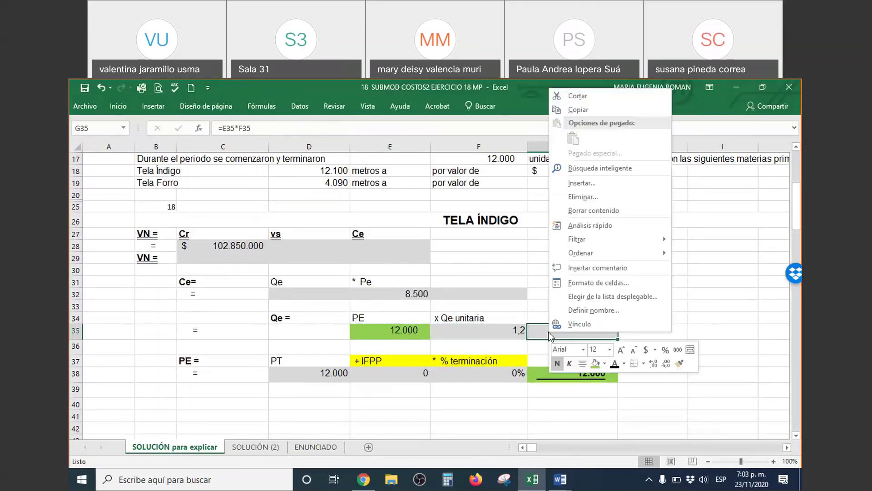
pyautogui.click(616, 365)
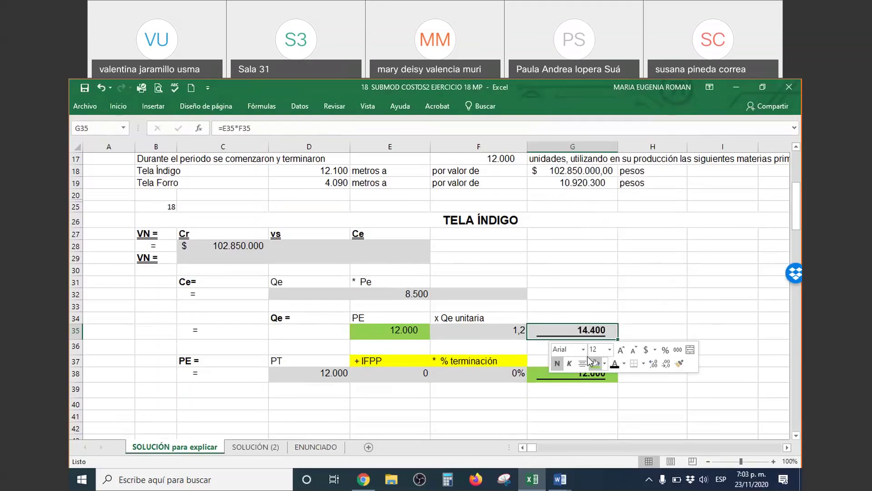
pyautogui.click(641, 330)
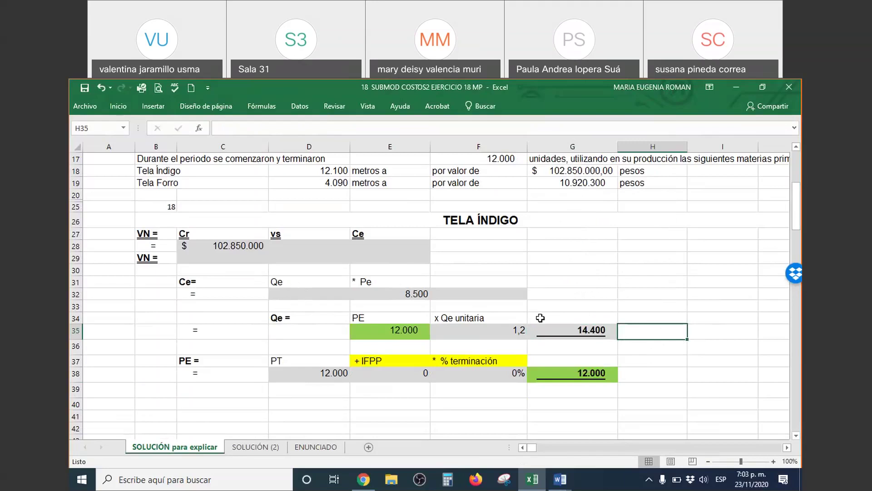
# Highlight the Qe result in G35 with standard light blue fill.
pyautogui.click(568, 334)
pyautogui.rightClick(568, 334)
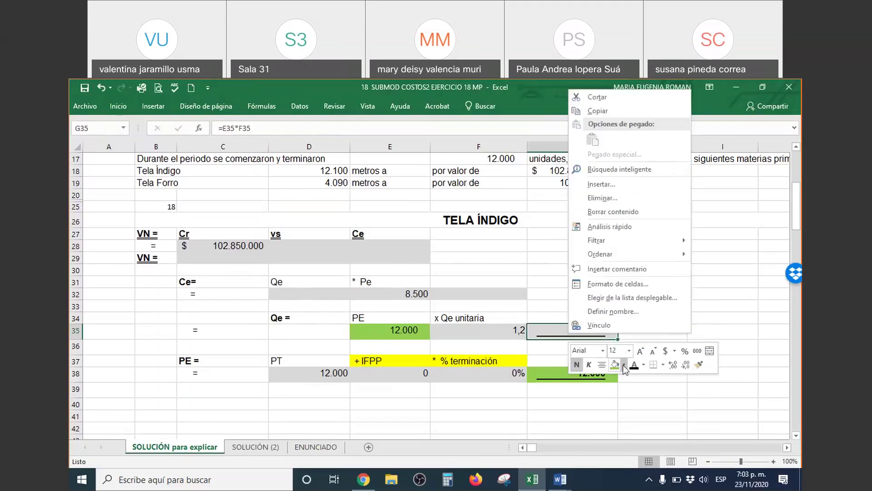
pyautogui.click(624, 364)
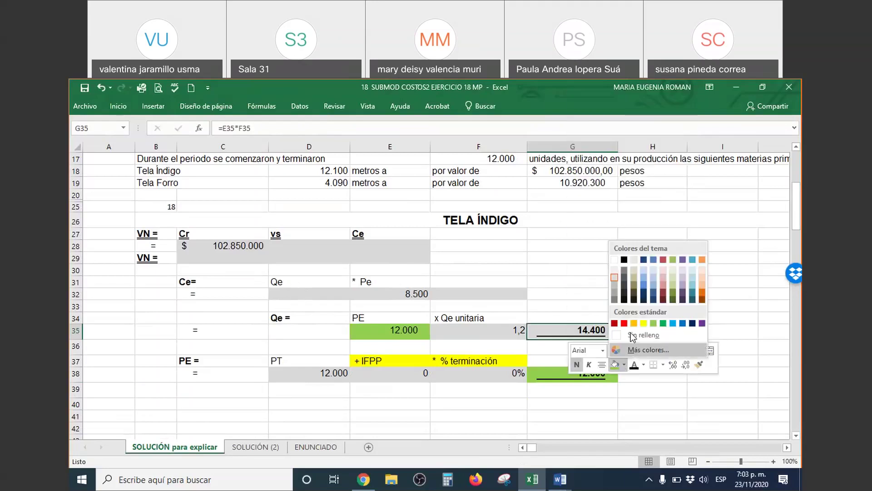
pyautogui.click(673, 324)
# Reveal the Qe value in D32 with light blue fill matching G35, and make it bold.
pyautogui.click(323, 294)
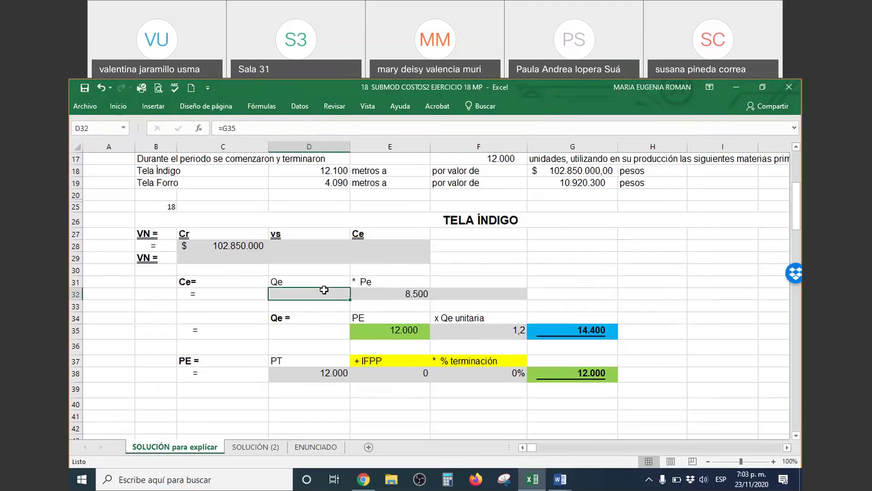
pyautogui.rightClick(324, 294)
pyautogui.click(371, 203)
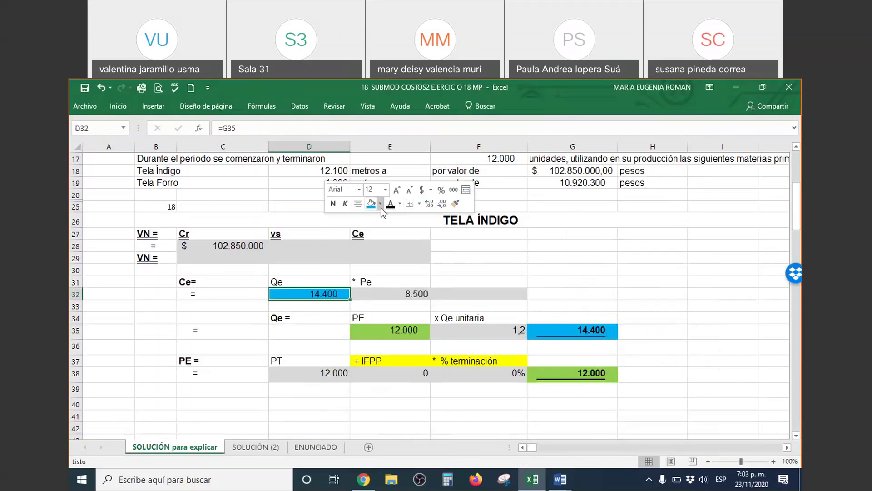
pyautogui.click(332, 203)
# Review the Ce = Qe * Pe terms in rows 31 and 32, and reveal the result in F32 with black font.
pyautogui.click(184, 284)
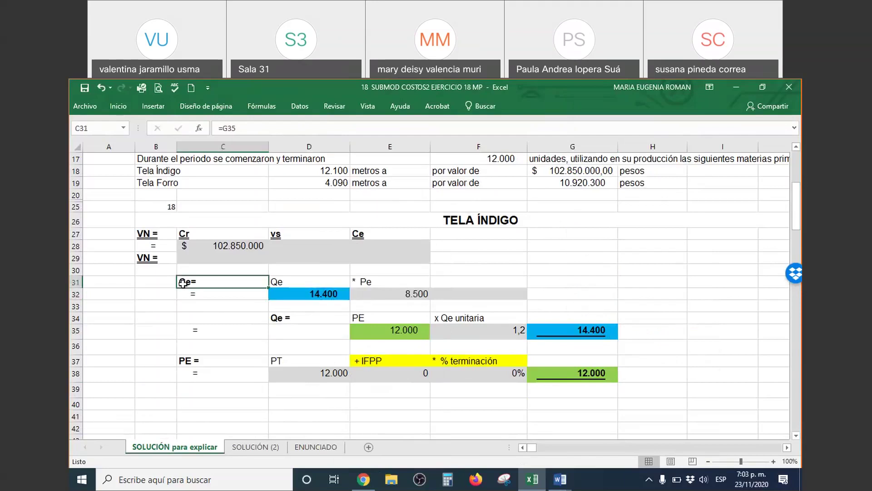
pyautogui.click(291, 282)
pyautogui.click(382, 282)
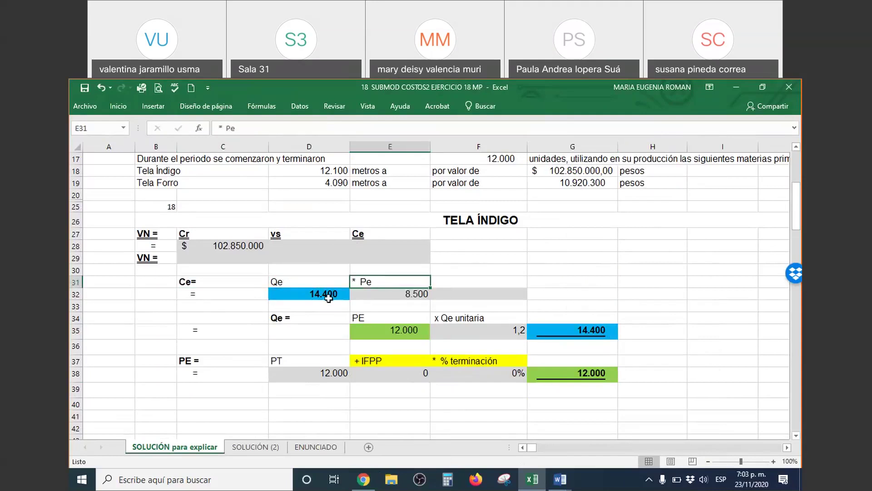
pyautogui.moveTo(334, 294); pyautogui.dragTo(387, 296)
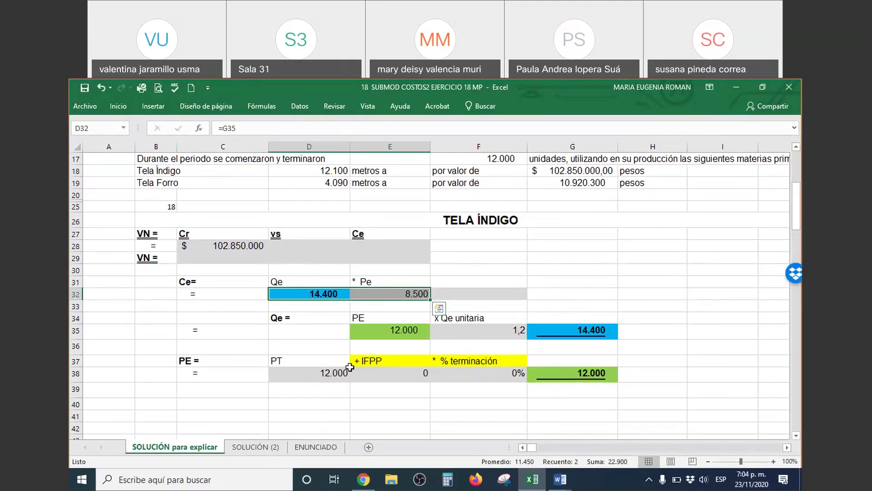
pyautogui.rightClick(457, 294)
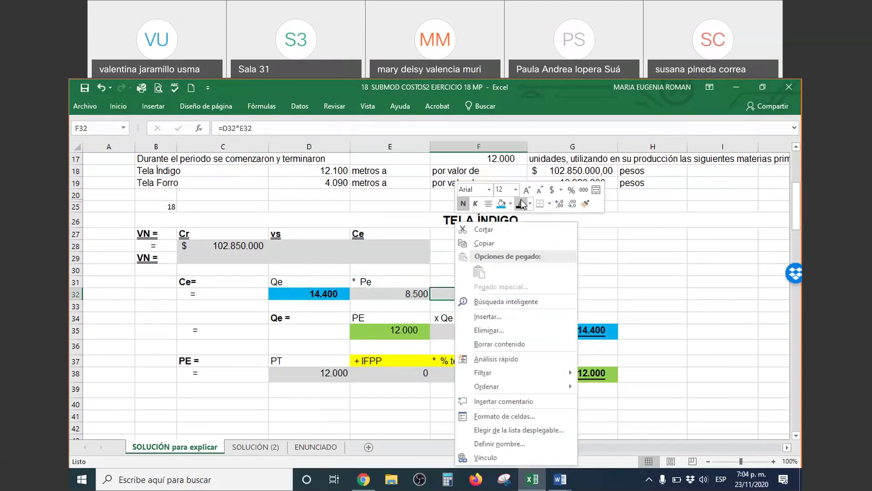
pyautogui.press('Escape')
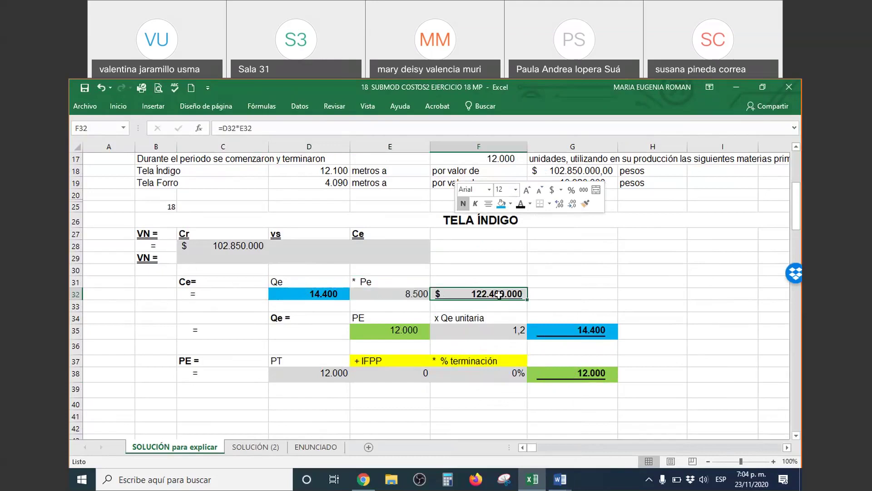
# Try a light purple fill on the Ce result in F32.
pyautogui.rightClick(498, 294)
pyautogui.click(555, 208)
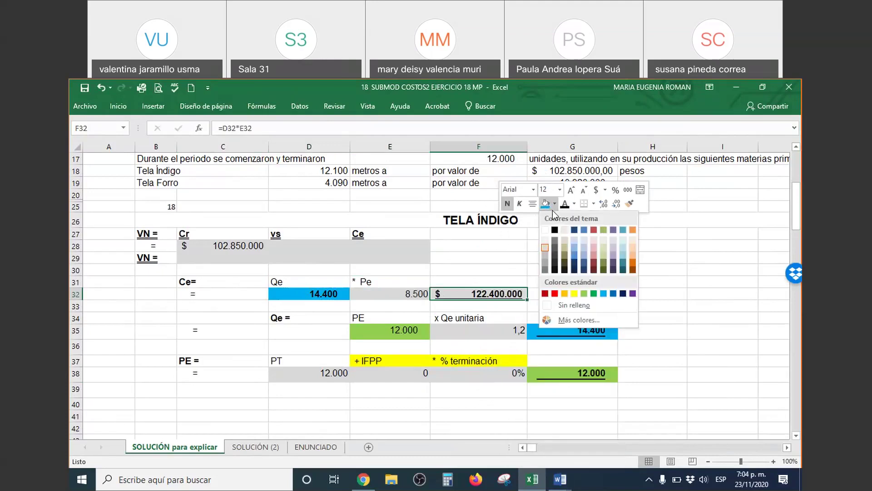
pyautogui.click(614, 254)
# Highlight the Ce result in F32 with light orange fill.
pyautogui.rightClick(520, 295)
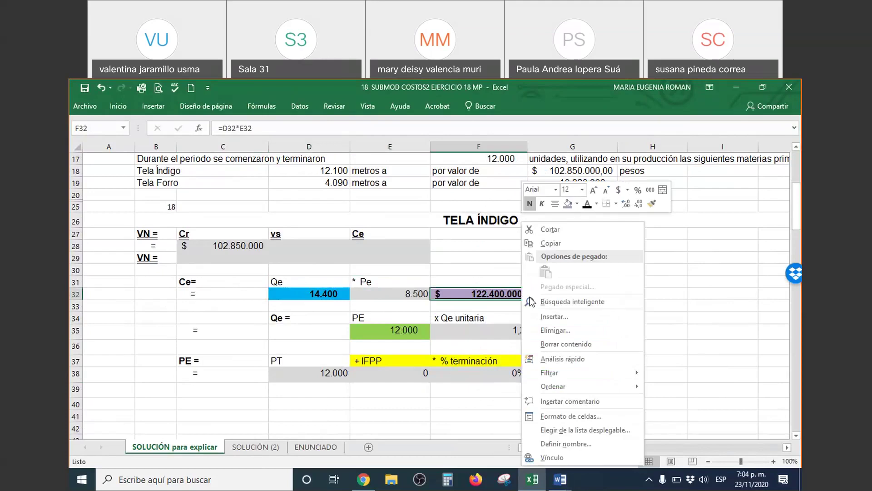
pyautogui.click(578, 204)
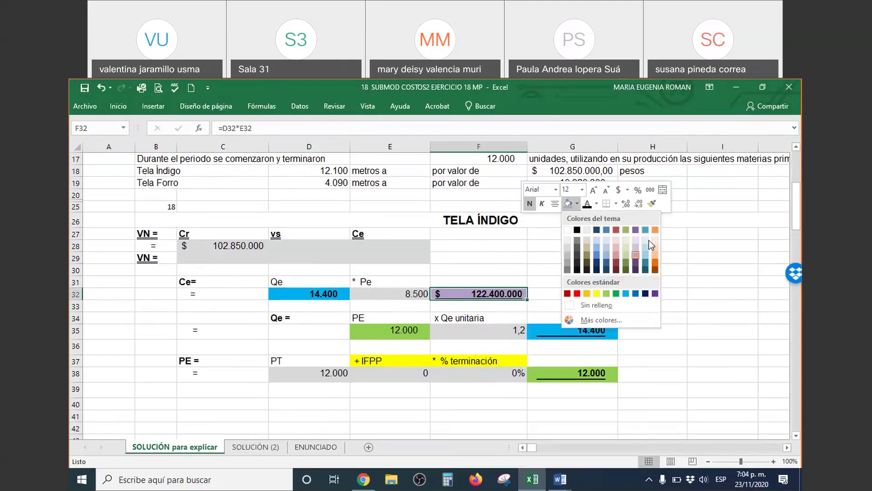
pyautogui.click(656, 256)
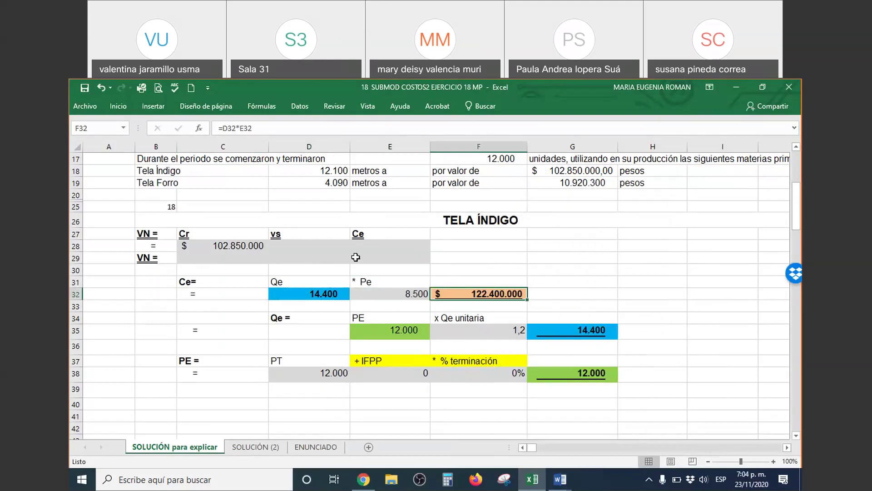
# Give the Ce value in E28 the same light orange fill as F32 and reveal it with black font.
pyautogui.click(367, 246)
pyautogui.rightClick(367, 247)
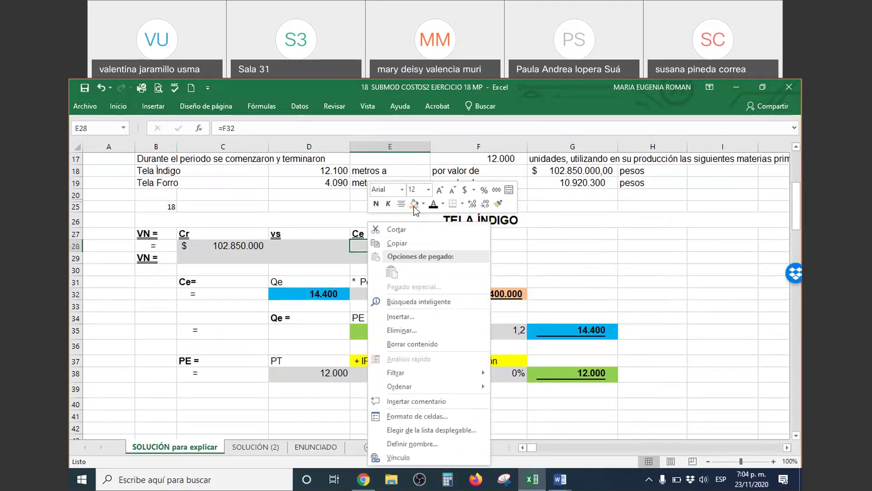
pyautogui.click(414, 204)
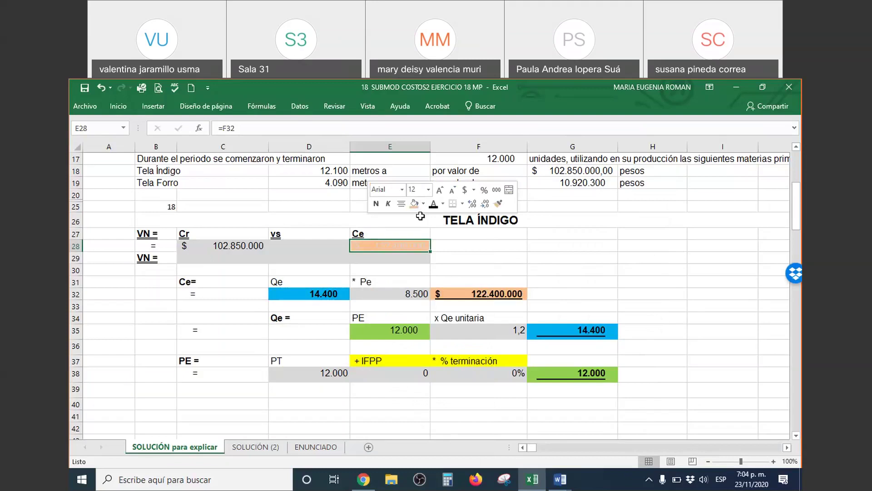
pyautogui.click(434, 204)
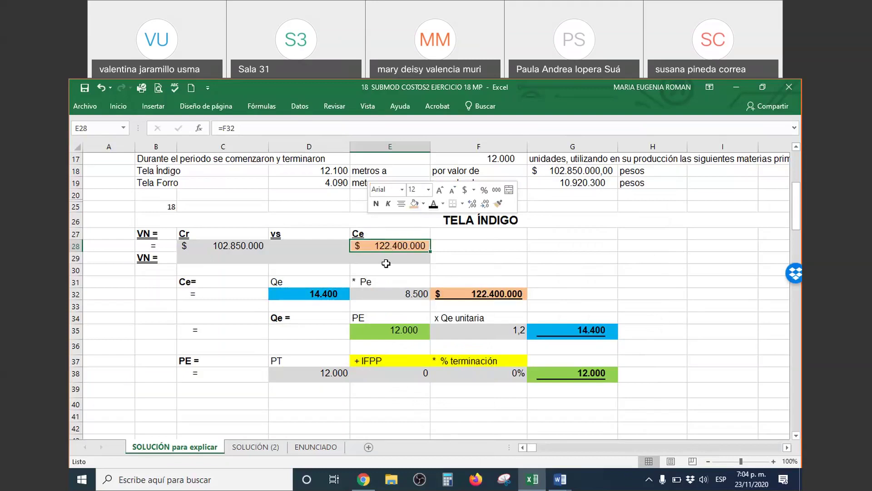
# Compare the real cost Cr in C28 with the standard cost Ce in E28 for the net variance VN.
pyautogui.click(232, 240)
pyautogui.click(232, 246)
pyautogui.keyDown('ctrl'); pyautogui.click(372, 235); pyautogui.keyUp('ctrl')
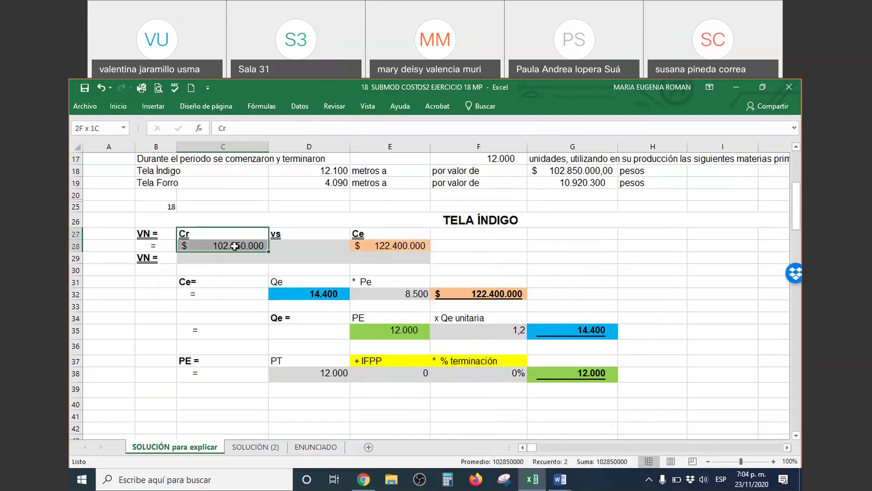
pyautogui.moveTo(372, 235); pyautogui.dragTo(372, 245)
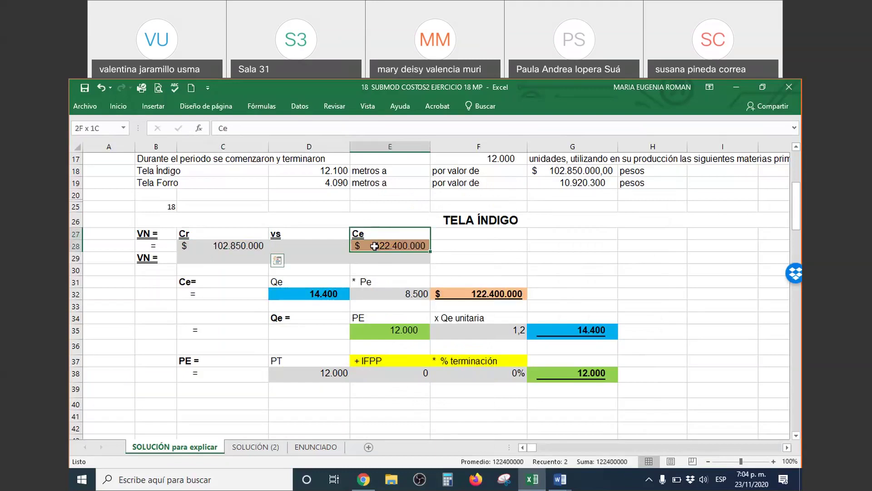
pyautogui.click(237, 246)
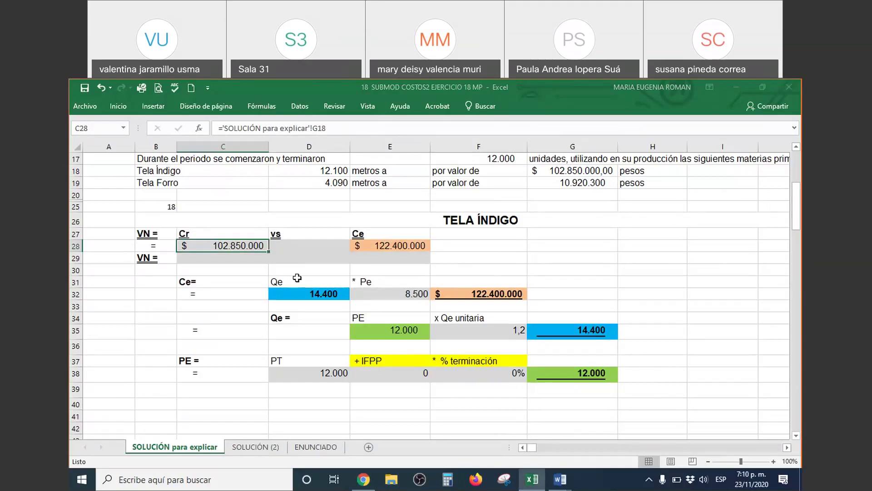
pyautogui.click(309, 261)
pyautogui.click(309, 267)
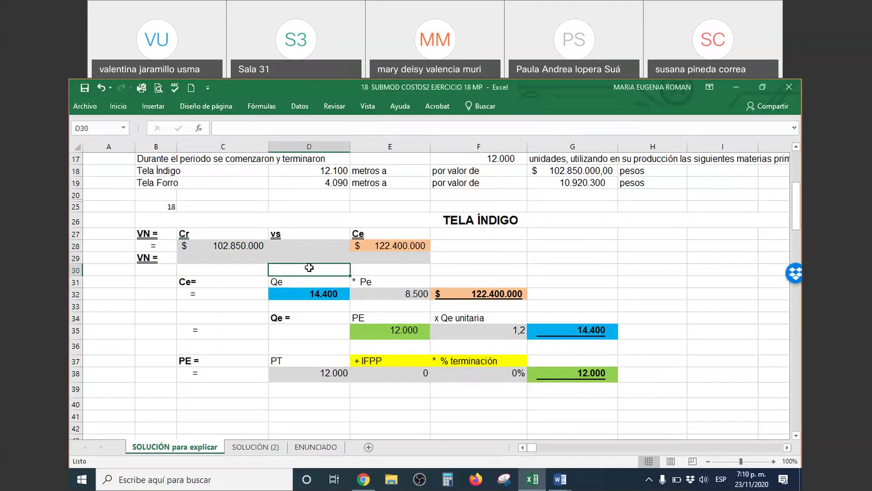
pyautogui.moveTo(245, 234); pyautogui.dragTo(248, 249)
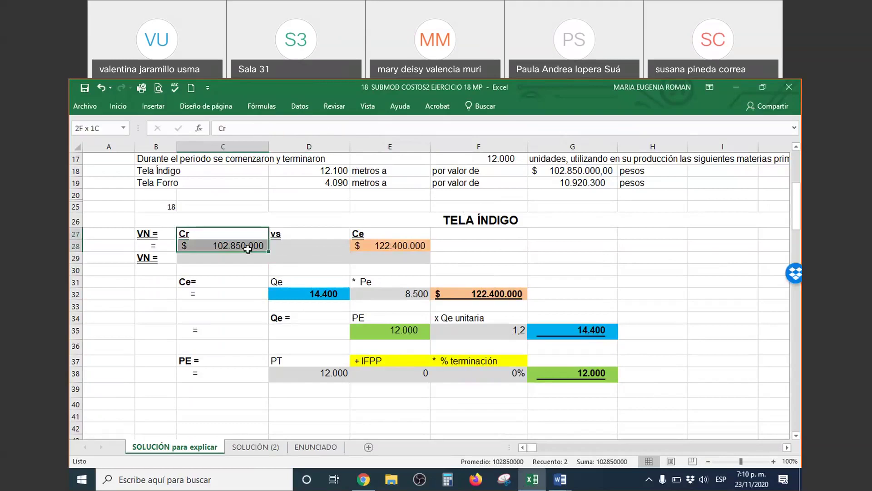
pyautogui.click(395, 246)
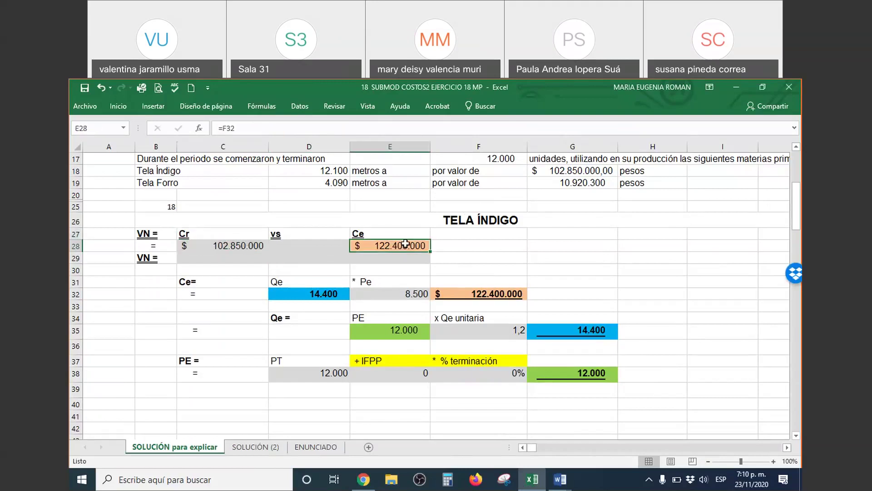
pyautogui.click(216, 245)
pyautogui.keyDown('shift'); pyautogui.click(359, 243); pyautogui.keyUp('shift')
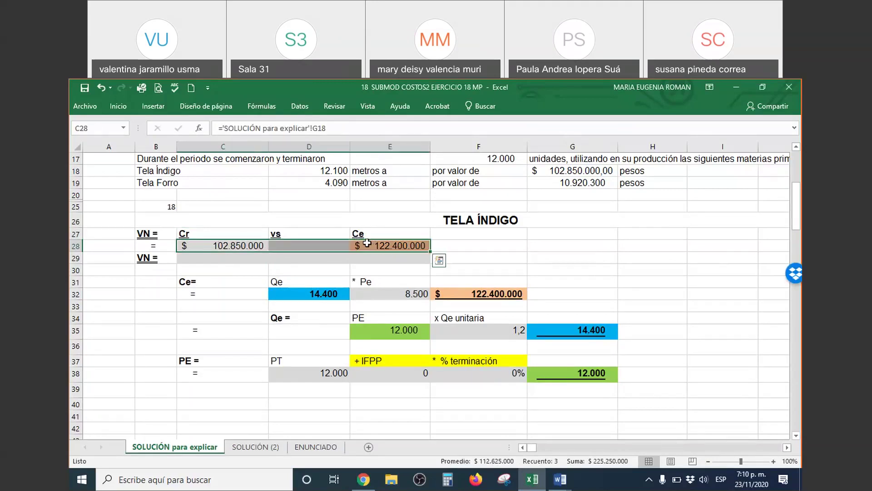
pyautogui.click(259, 257)
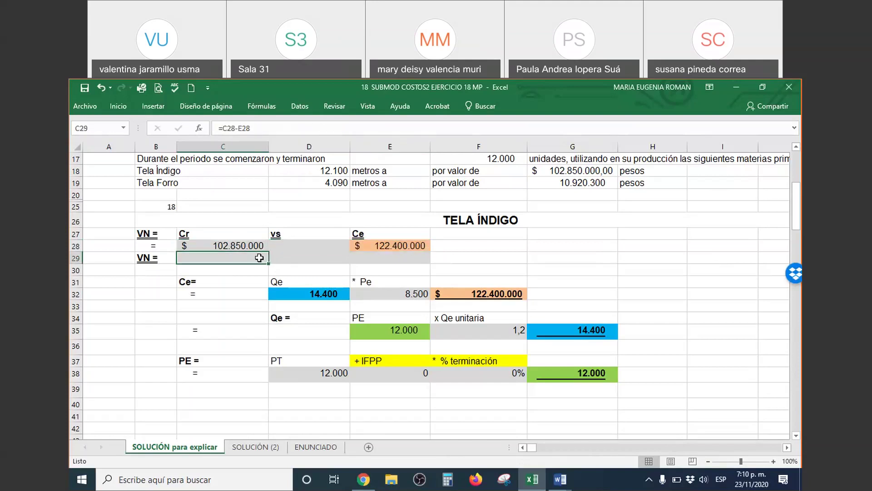
pyautogui.write('+')
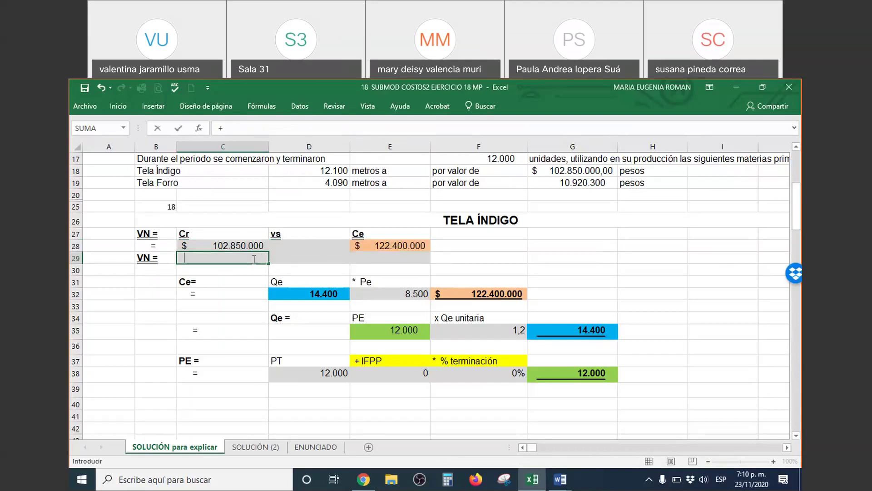
pyautogui.press('Up')
pyautogui.press('Escape')
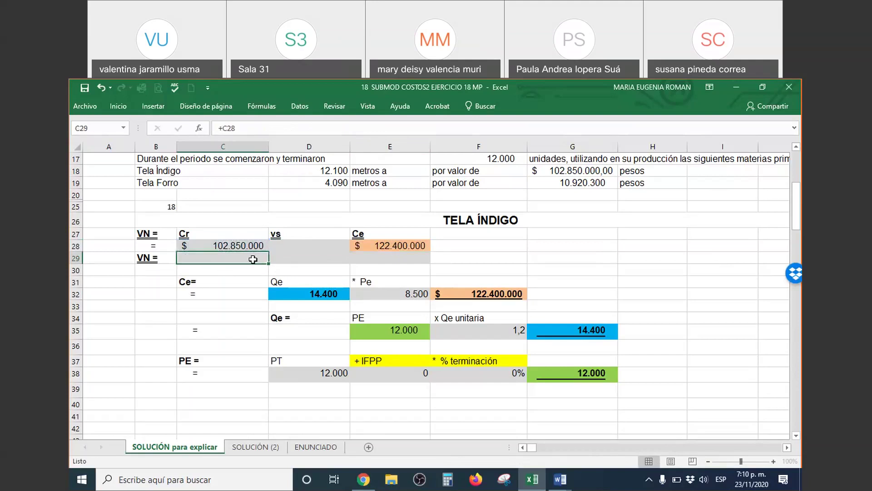
# Reveal the VN result in C29 with black font and check it against Cr in C28 and Ce in E28.
pyautogui.rightClick(253, 259)
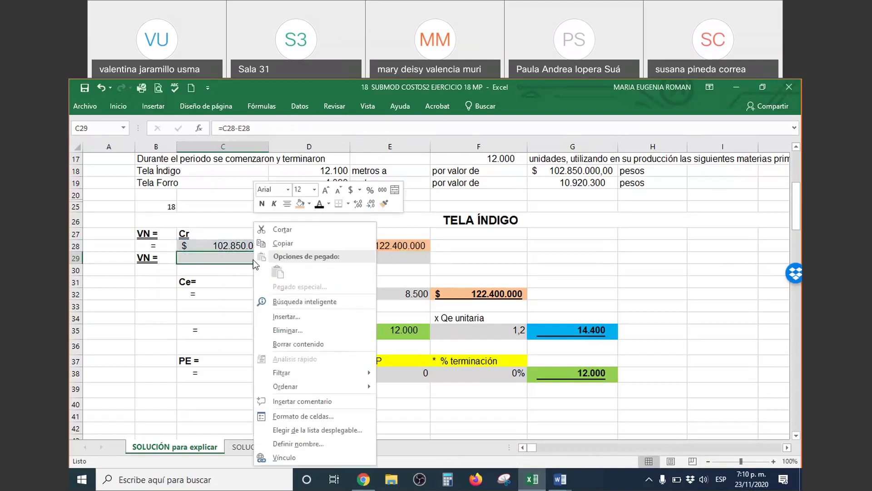
pyautogui.click(320, 204)
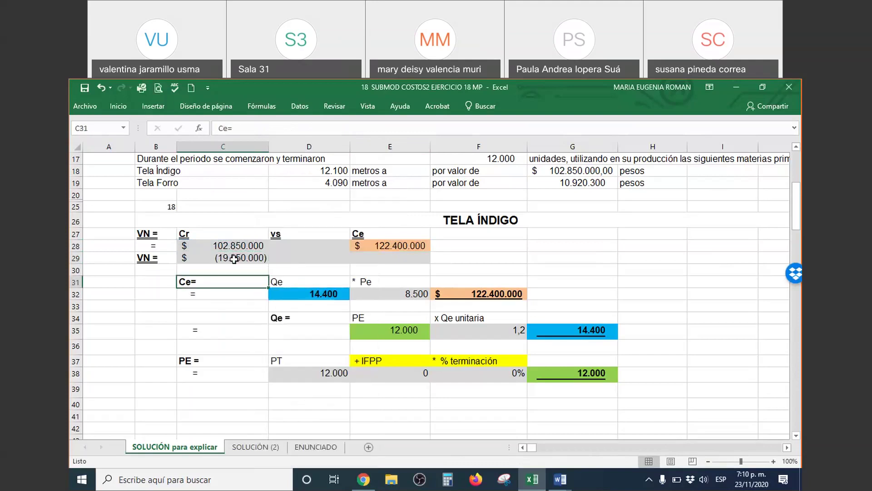
pyautogui.click(263, 246)
pyautogui.click(358, 246)
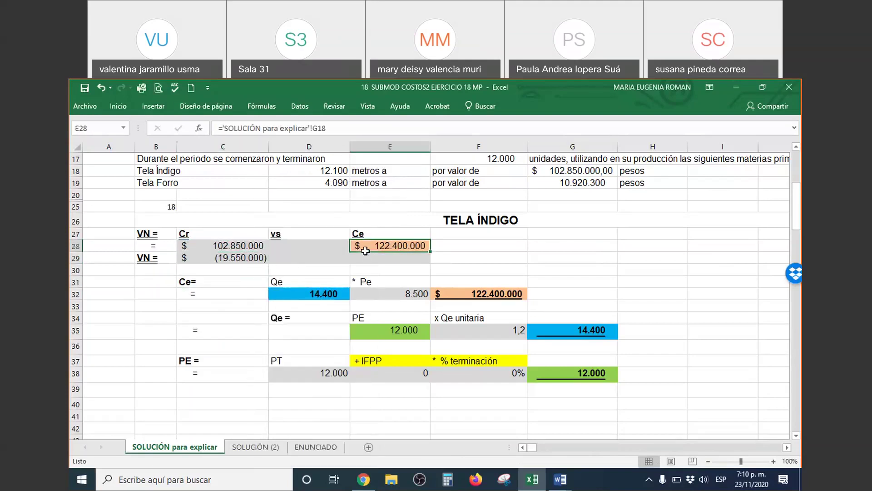
pyautogui.click(240, 259)
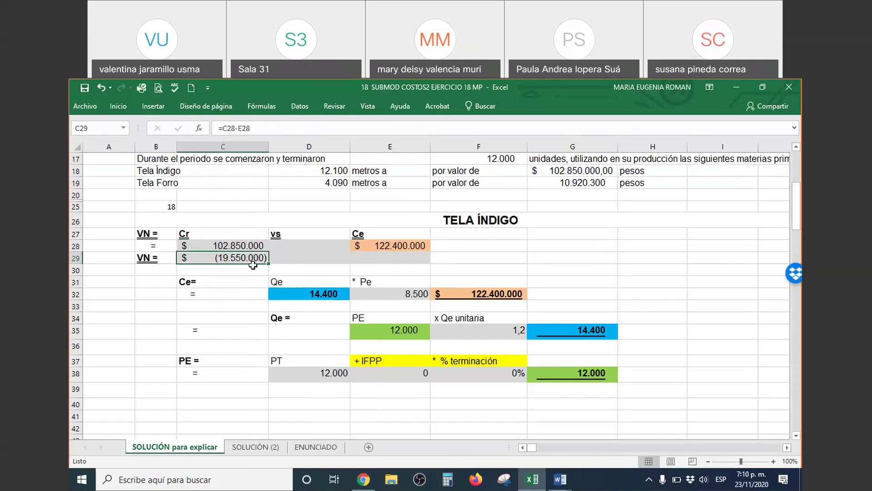
# Label the net variance "Favorable" in D29 and make the label visible with black font.
pyautogui.click(289, 259)
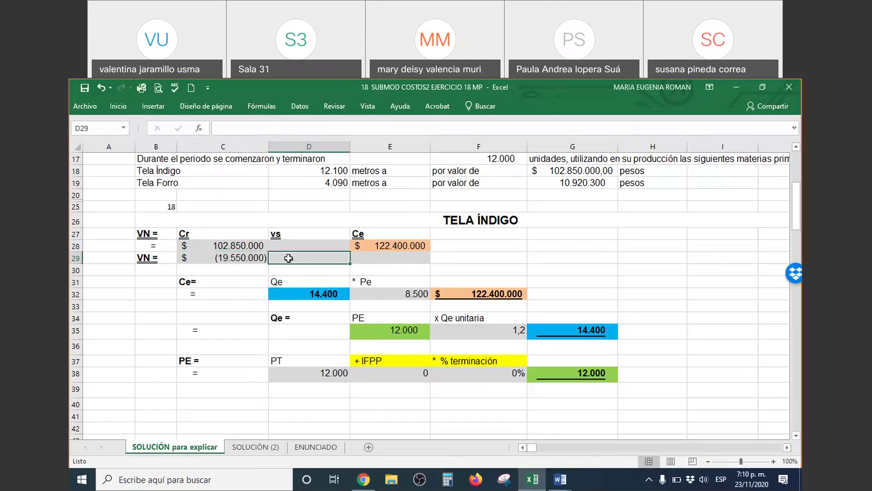
pyautogui.write('Favorable')
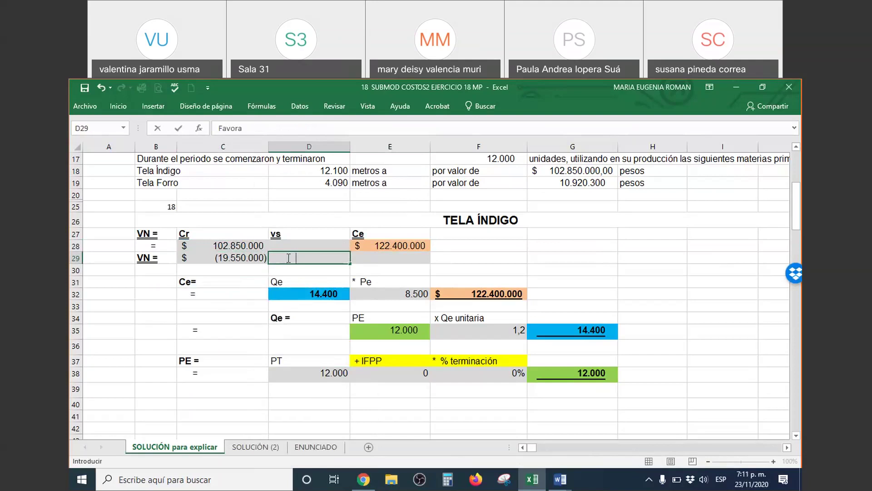
pyautogui.press('Return')
pyautogui.click(288, 257)
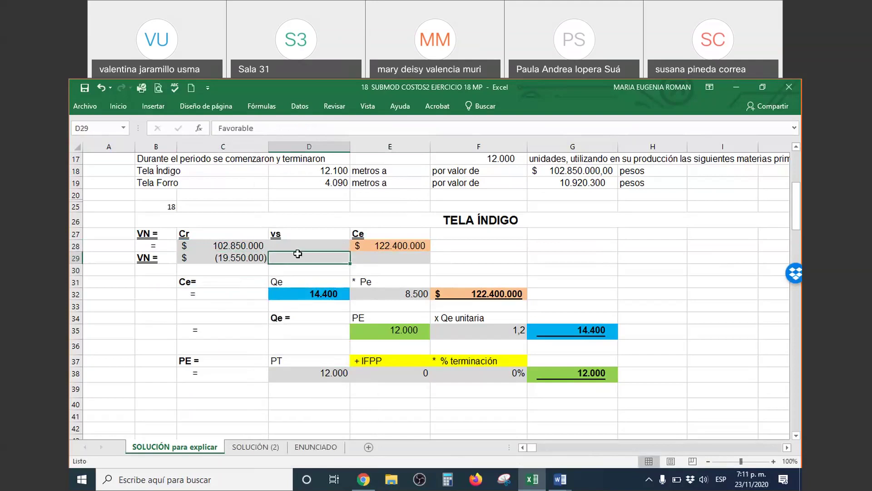
pyautogui.rightClick(304, 260)
pyautogui.click(365, 217)
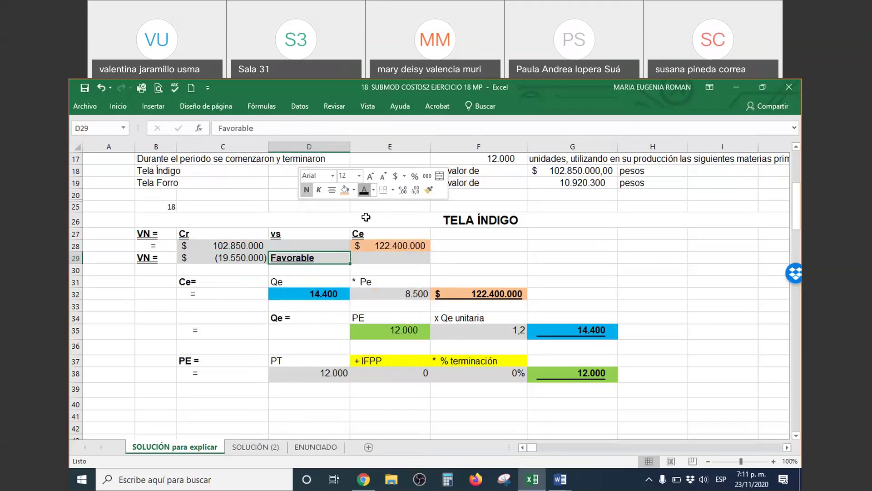
pyautogui.click(383, 267)
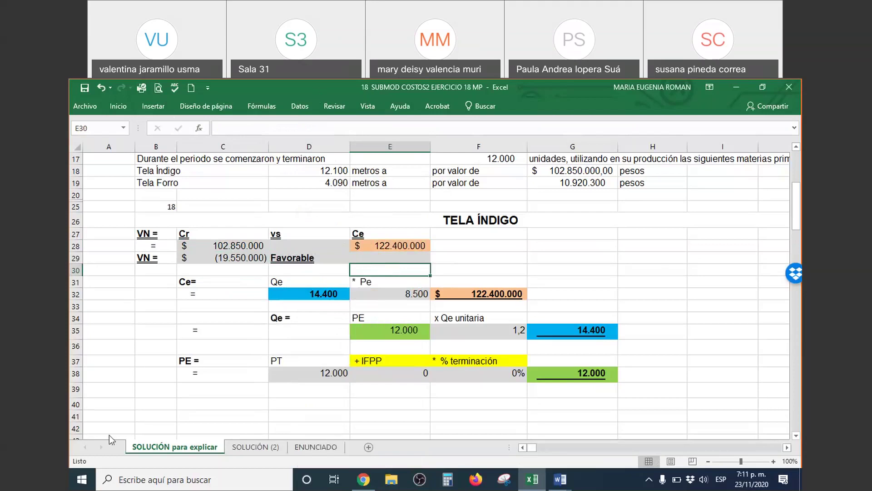
# Restore the maximized workbook window to a smaller size.
pyautogui.moveTo(109, 163); pyautogui.dragTo(111, 171)
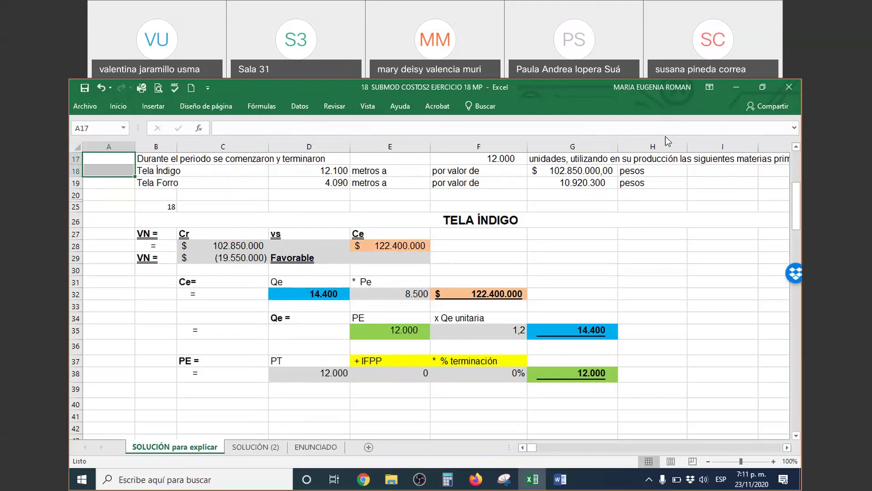
pyautogui.press('super+Down')
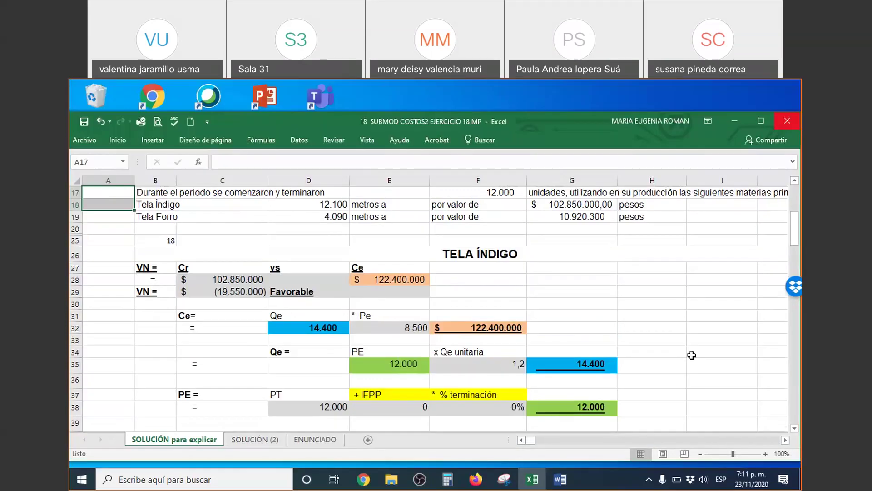
pyautogui.click(496, 96)
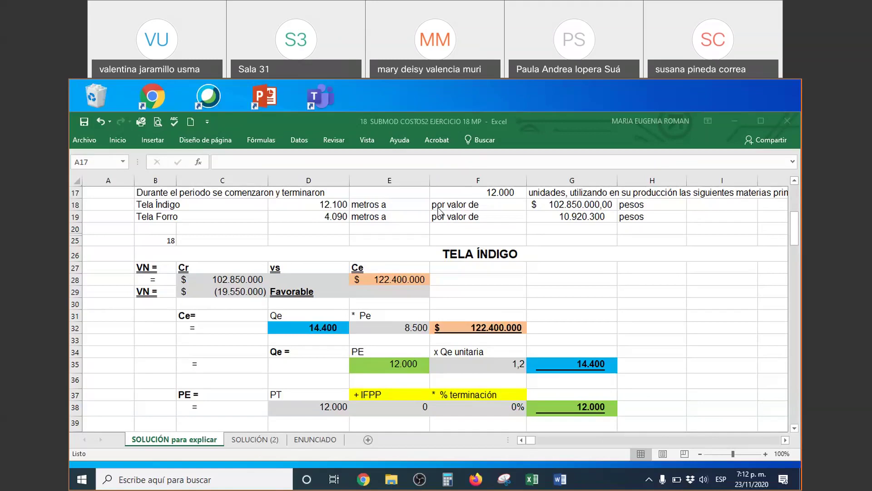
# Go to the VQ section, then switch to the Word formulas document and select the formula VQ: (Qr - Qe) Pe.
pyautogui.scroll(-5, 454, 207)
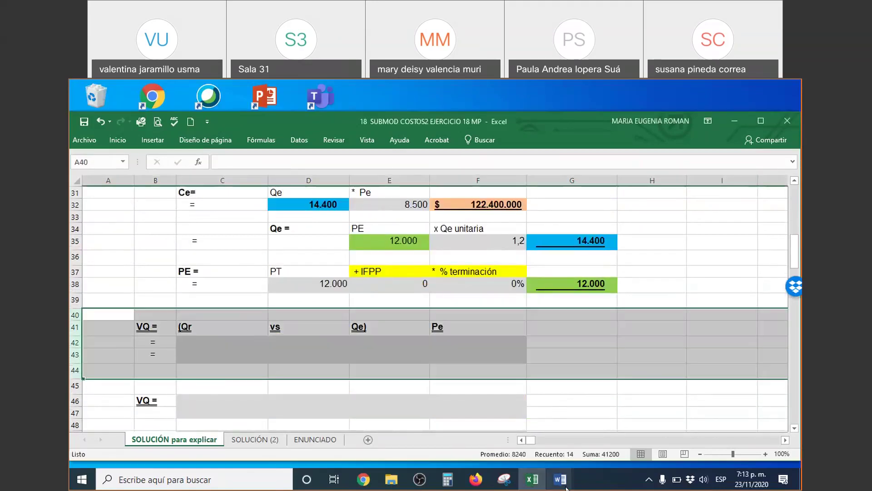
pyautogui.moveTo(559, 479)
pyautogui.click(521, 446)
pyautogui.scroll(1, 226, 261)
pyautogui.scroll(1, 225, 262)
pyautogui.click(263, 262)
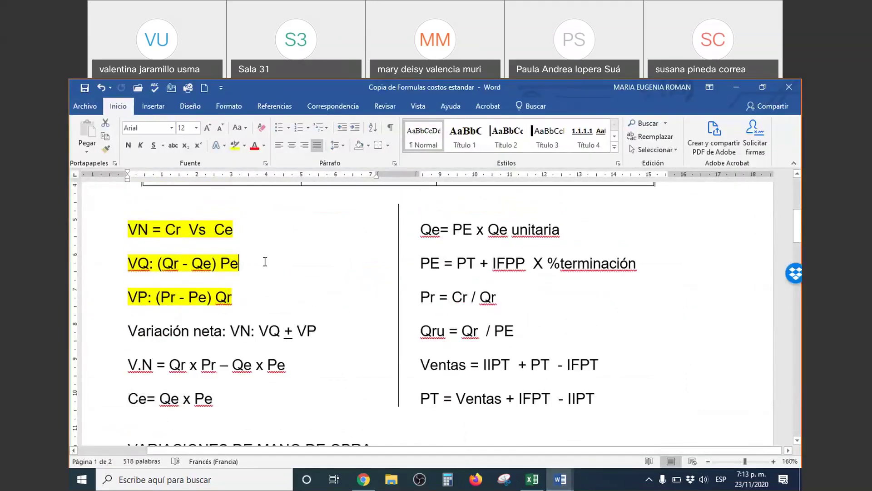
pyautogui.tripleClick(254, 270)
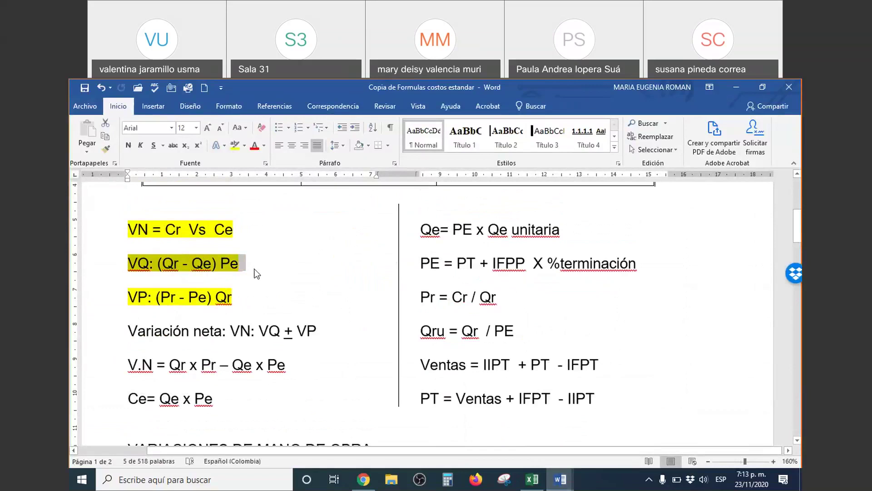
# Switch back to the Excel workbook and reveal the Qr value in C42 of the VQ calculation with black font.
pyautogui.click(533, 479)
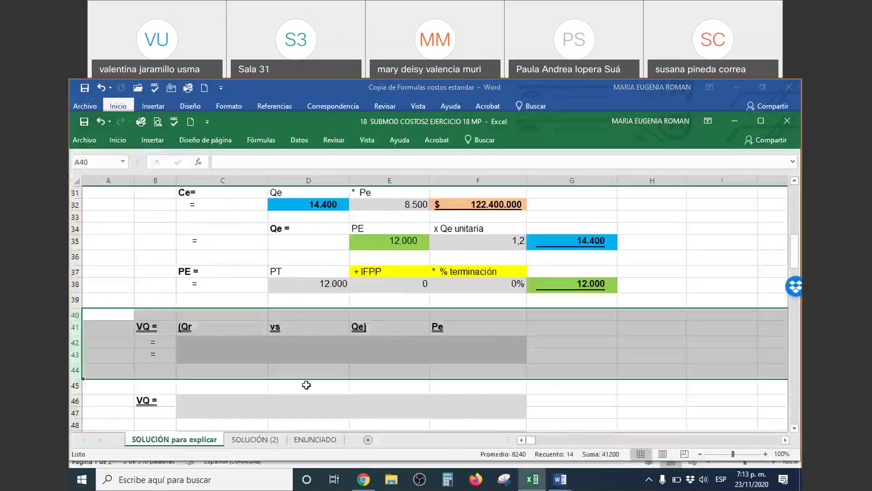
pyautogui.click(217, 343)
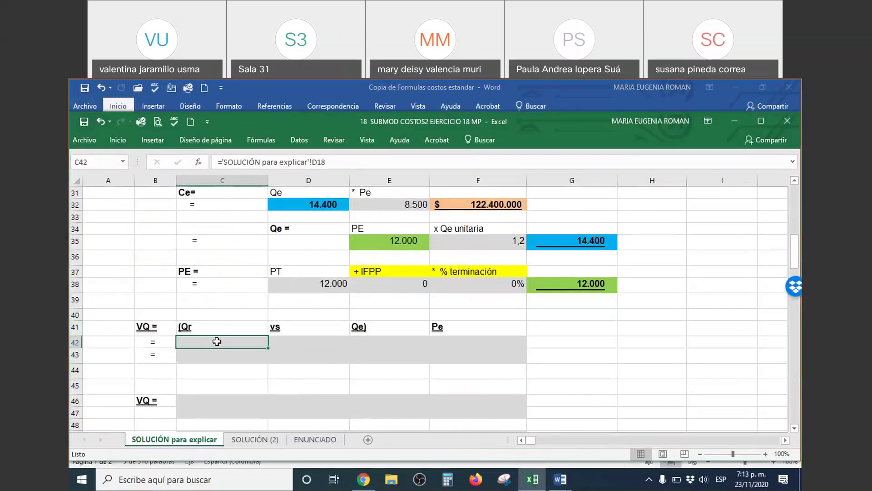
pyautogui.rightClick(217, 342)
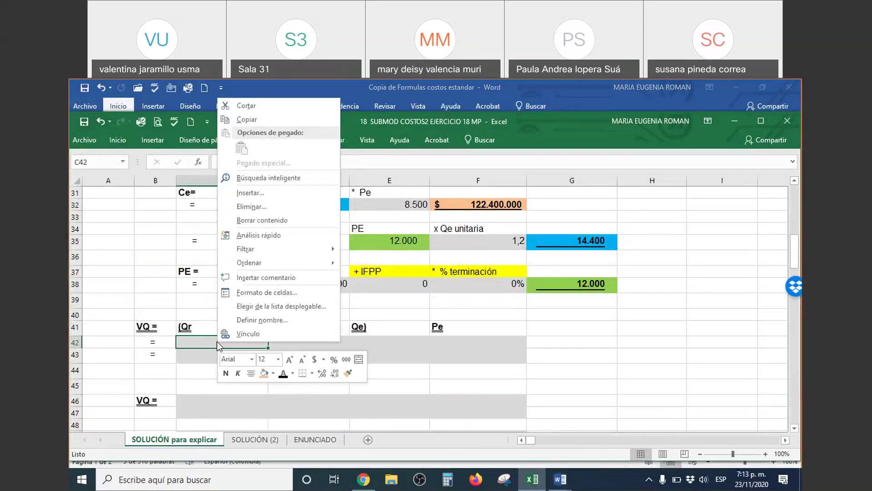
pyautogui.click(283, 374)
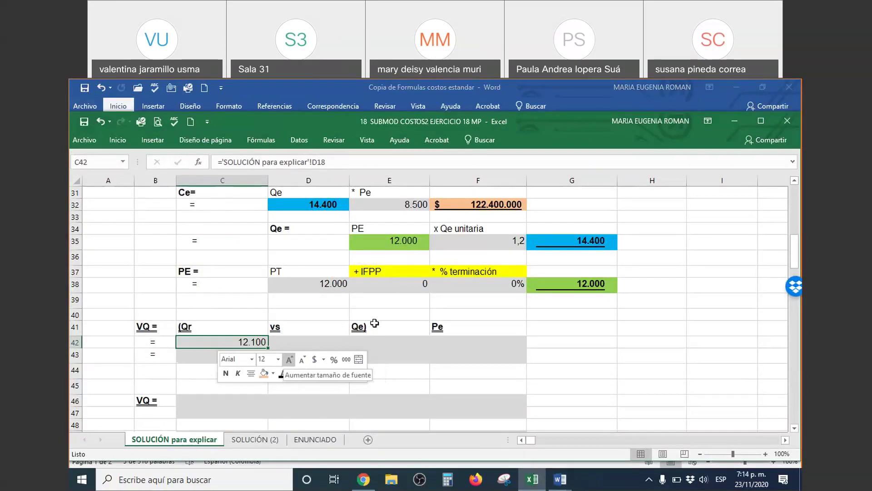
# Highlight the Tela Índigo production data in D18:H18 with light orange fill and point out the real quantity in D18.
pyautogui.scroll(6, 433, 314)
pyautogui.moveTo(284, 278); pyautogui.dragTo(636, 278)
pyautogui.rightClick(637, 279)
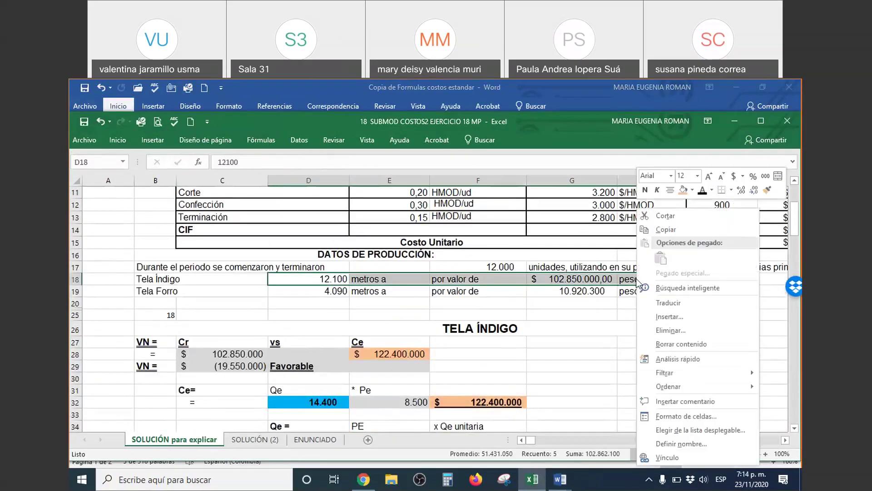
pyautogui.click(685, 191)
pyautogui.click(326, 279)
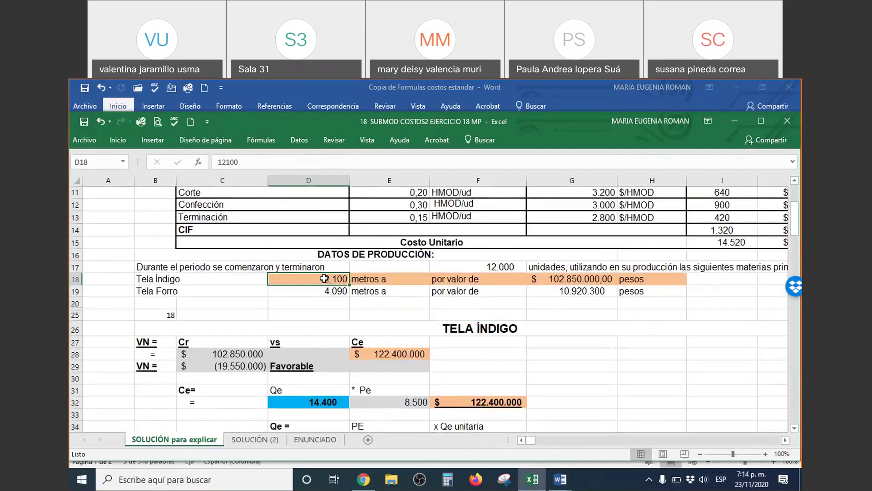
# Review the Qe calculation in rows 34 and 35, and reveal the Qe value in E42 with black font.
pyautogui.scroll(-5, 486, 278)
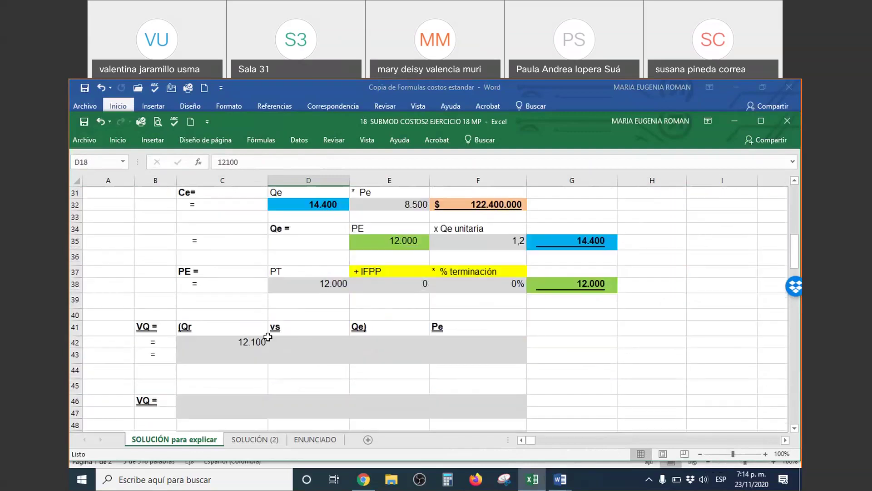
pyautogui.click(373, 341)
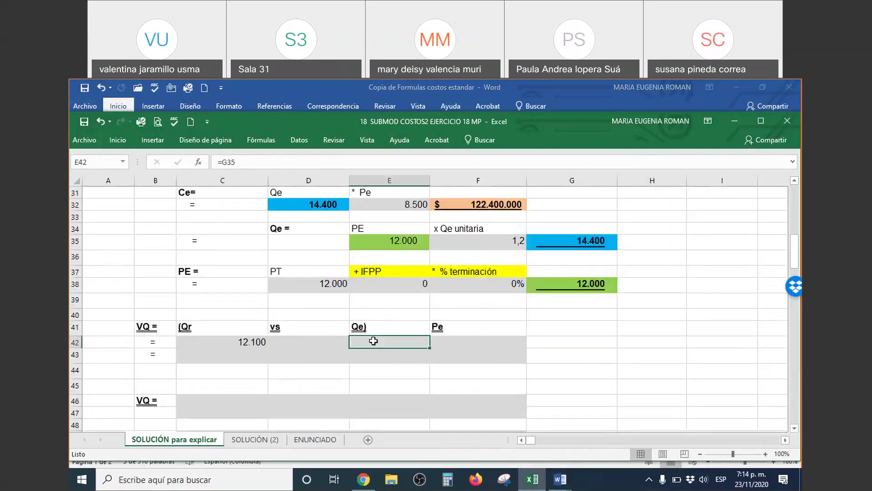
pyautogui.scroll(4, 530, 327)
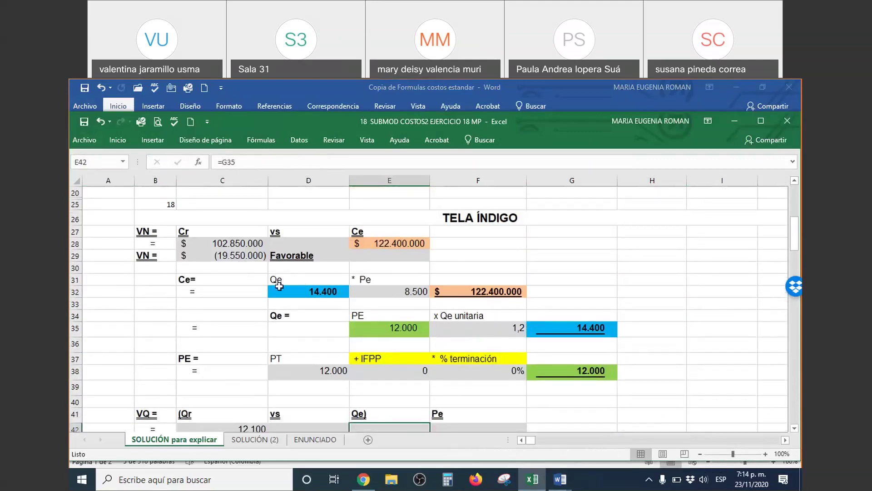
pyautogui.moveTo(253, 313); pyautogui.dragTo(611, 330)
pyautogui.scroll(-3, 652, 320)
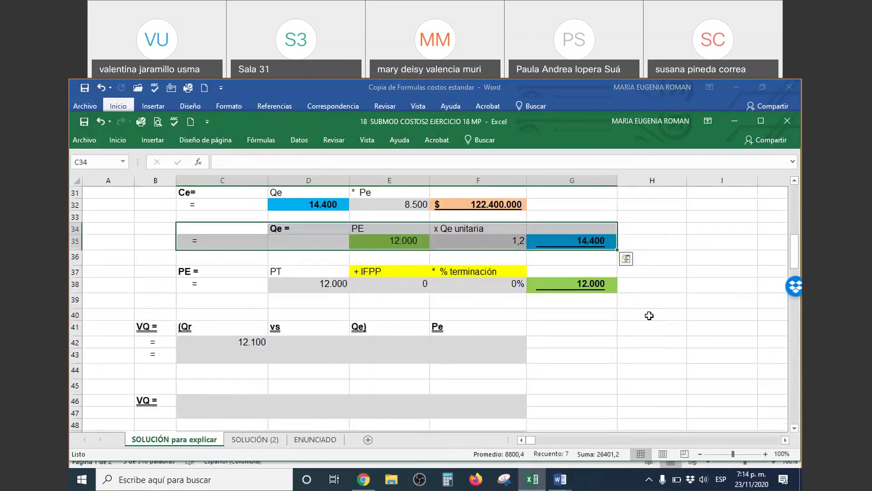
pyautogui.click(372, 342)
pyautogui.rightClick(372, 342)
pyautogui.click(437, 374)
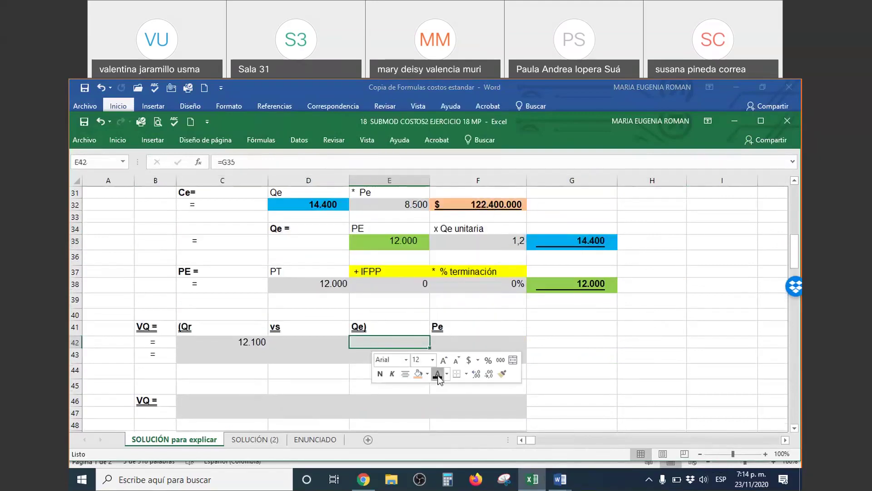
pyautogui.rightClick(411, 342)
# Copy the bold blue-filled format of the Qe value in D32 onto the Qe value in E42.
pyautogui.click(571, 241)
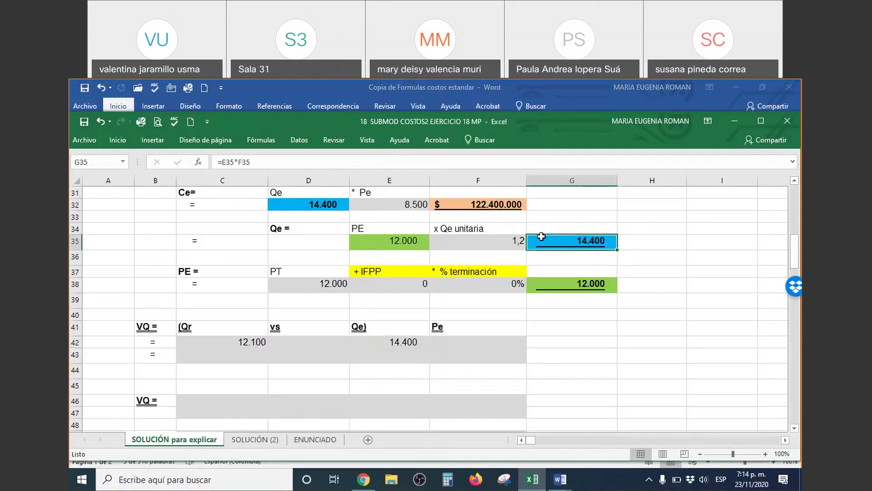
pyautogui.click(325, 202)
pyautogui.rightClick(325, 202)
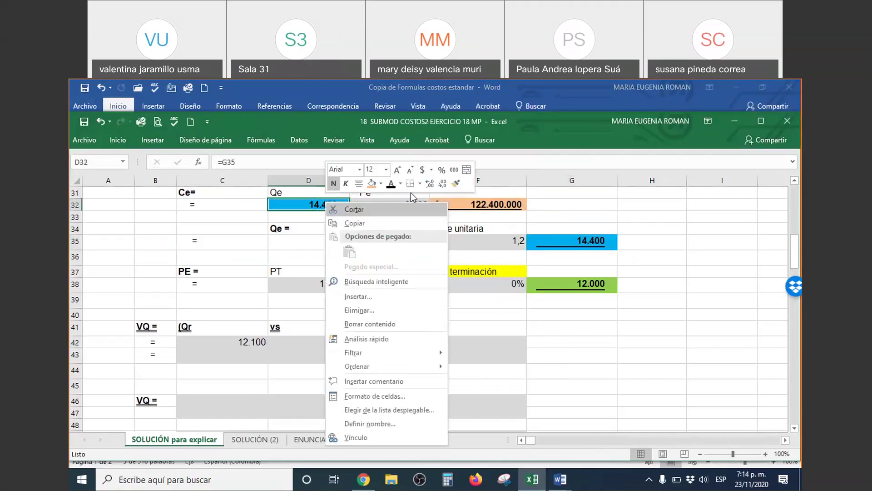
pyautogui.click(457, 184)
pyautogui.click(401, 343)
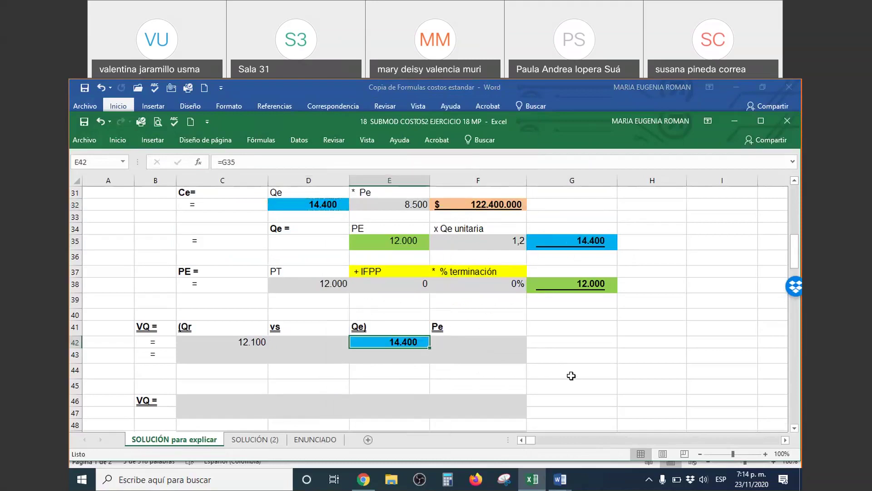
# Reveal the Pe value in F42 with black font and format it as currency without decimals.
pyautogui.click(444, 341)
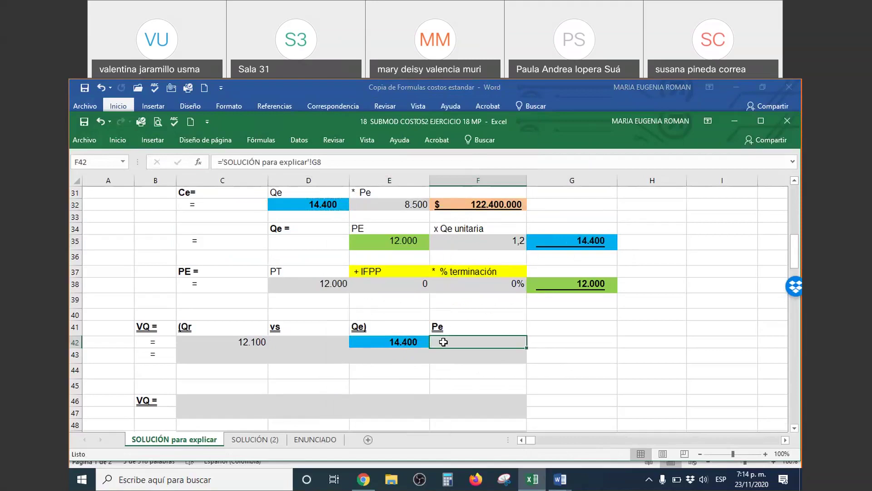
pyautogui.rightClick(443, 341)
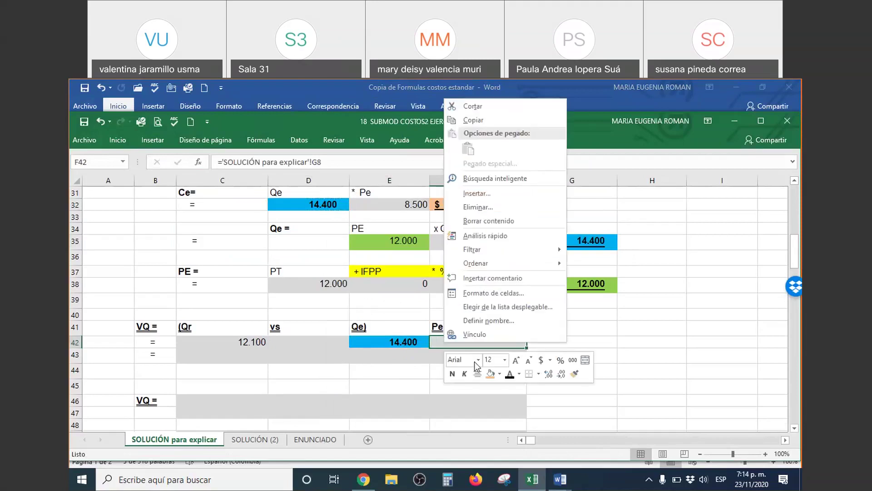
pyautogui.press('Escape')
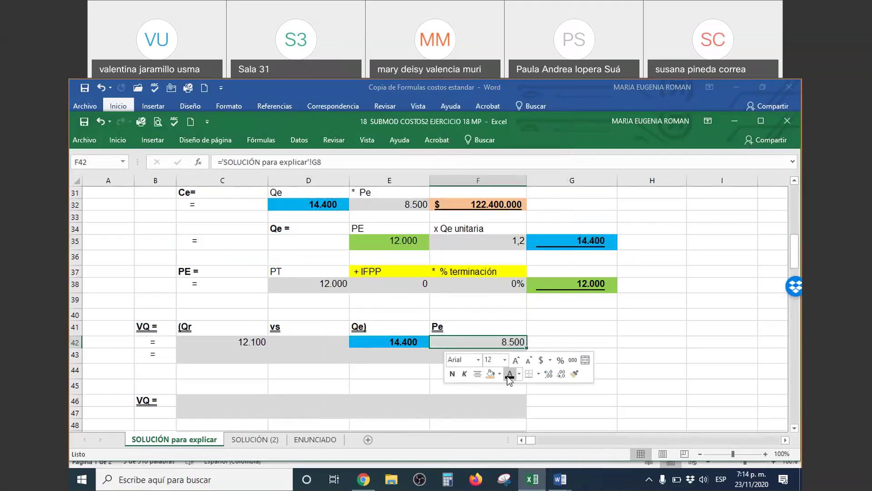
pyautogui.click(539, 360)
pyautogui.click(559, 374)
pyautogui.click(560, 375)
# Trace Pe to the Tela Índigo standard price in G8 of the cost card and return to the VQ section.
pyautogui.scroll(6, 542, 348)
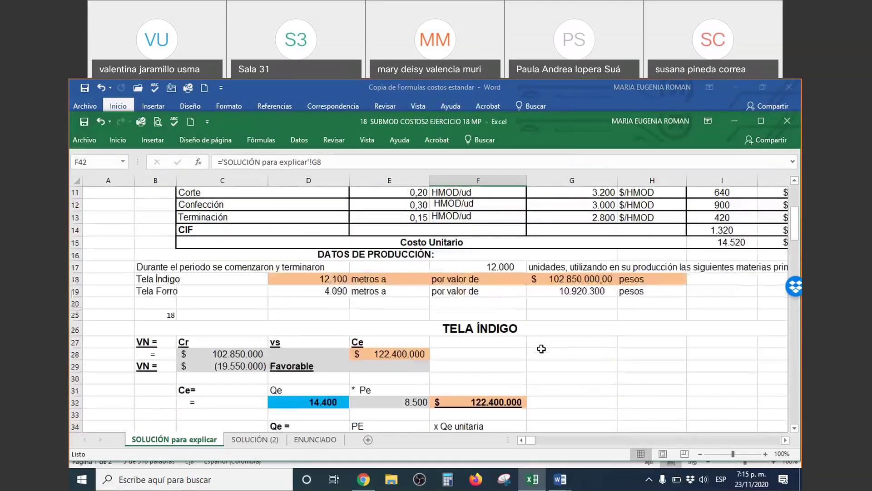
pyautogui.scroll(3, 542, 349)
pyautogui.moveTo(591, 265); pyautogui.dragTo(632, 247)
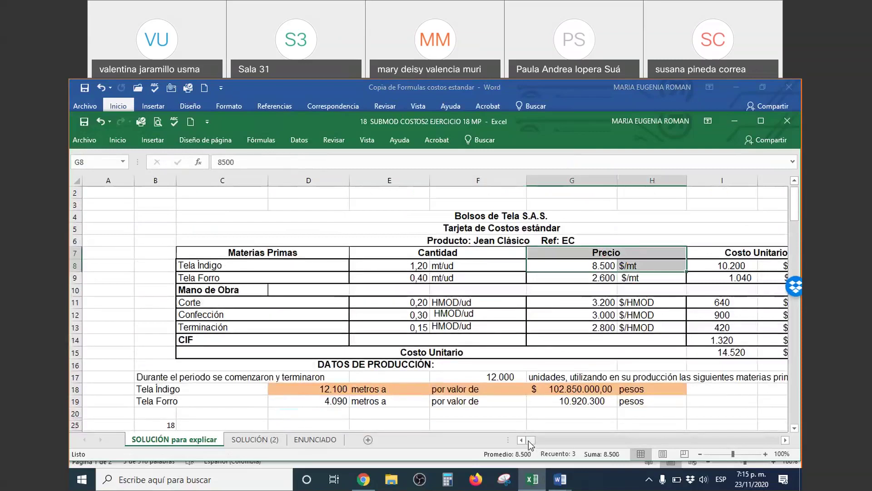
pyautogui.scroll(-10, 455, 422)
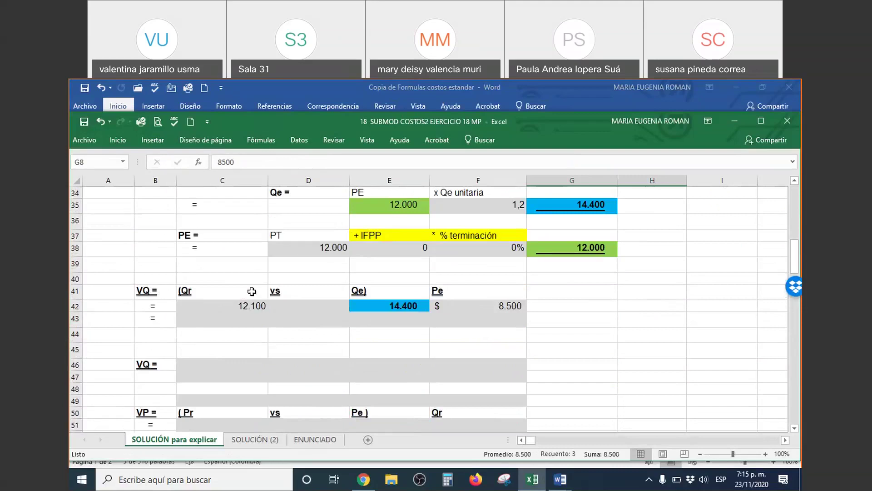
# Review the VQ section's cells in rows 41 to 43, comparing Qr in C42 with Qe in E42.
pyautogui.moveTo(400, 318); pyautogui.dragTo(484, 317)
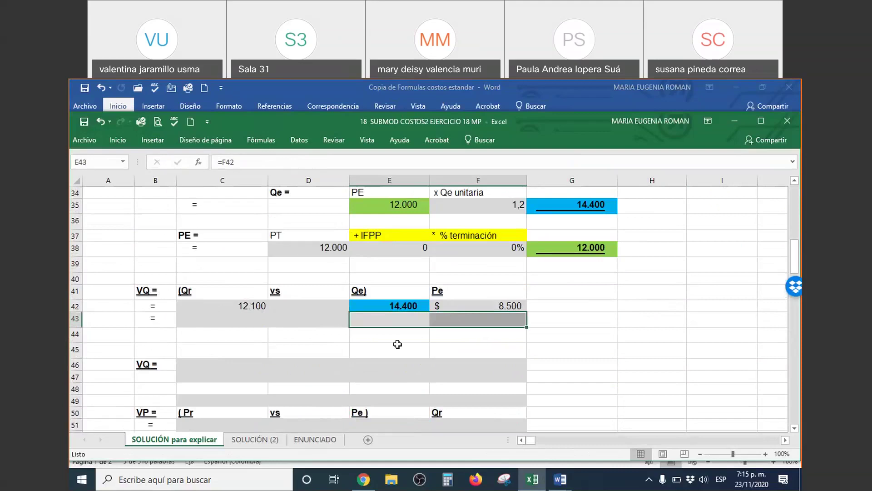
pyautogui.click(388, 324)
pyautogui.click(446, 323)
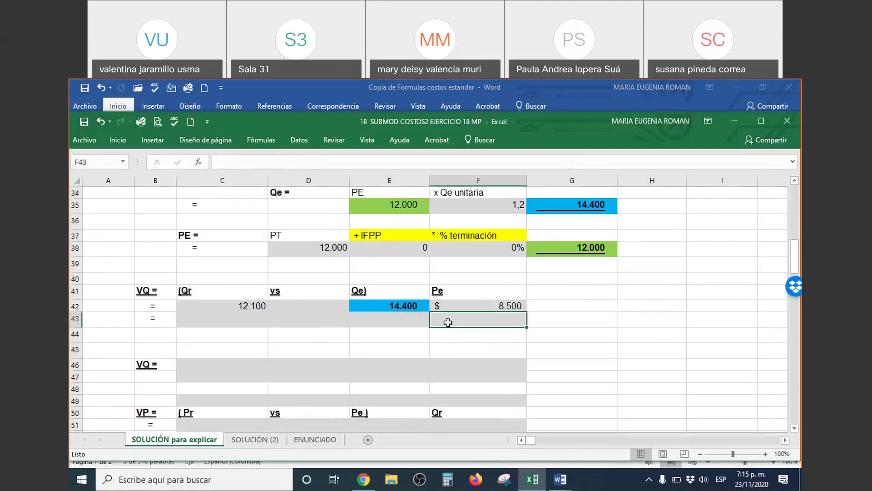
pyautogui.click(194, 289)
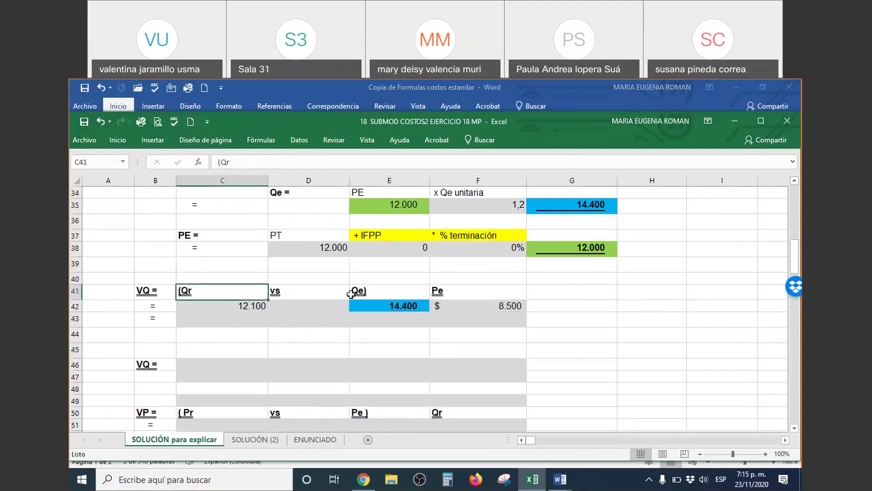
pyautogui.click(374, 291)
pyautogui.click(218, 302)
pyautogui.moveTo(218, 301); pyautogui.dragTo(383, 305)
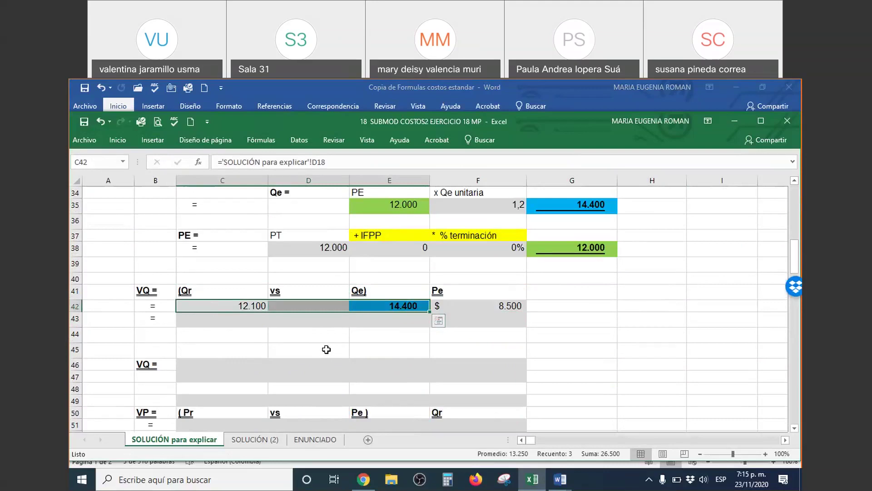
pyautogui.click(348, 337)
# Check the source of Pe in F42 against the Tela Índigo price in the standard cost card.
pyautogui.click(476, 307)
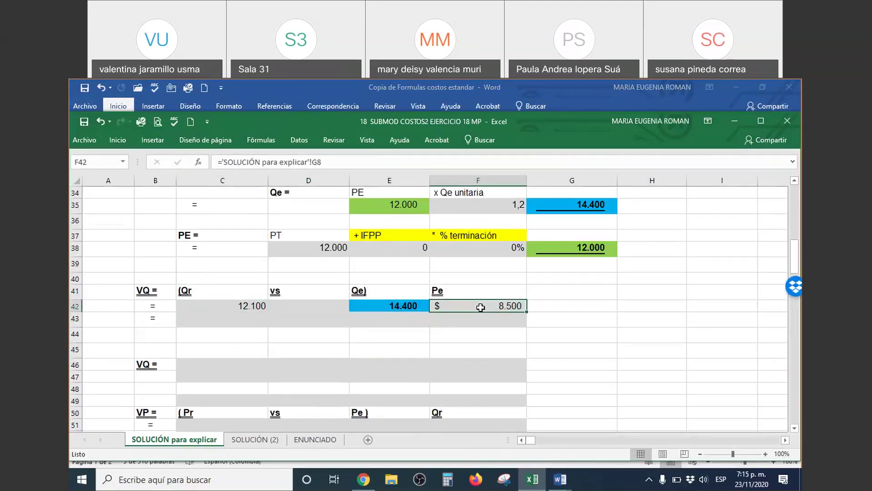
pyautogui.scroll(3, 497, 314)
pyautogui.scroll(8, 500, 315)
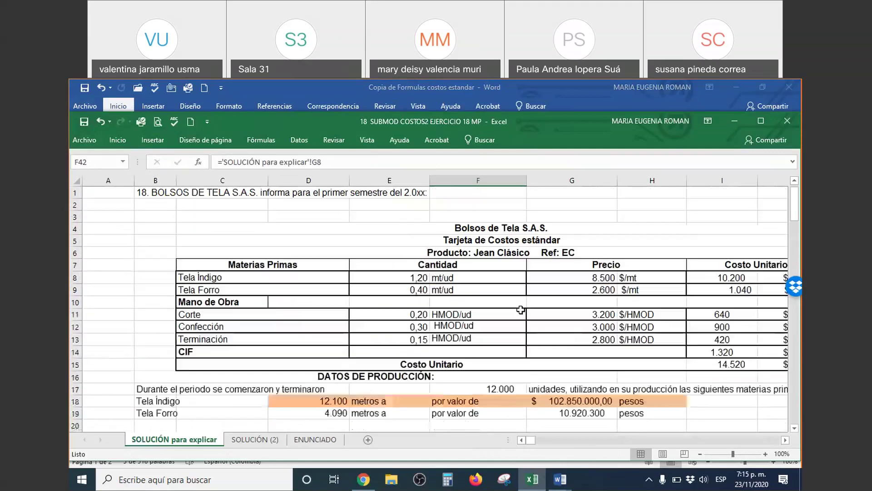
pyautogui.moveTo(588, 276); pyautogui.dragTo(613, 266)
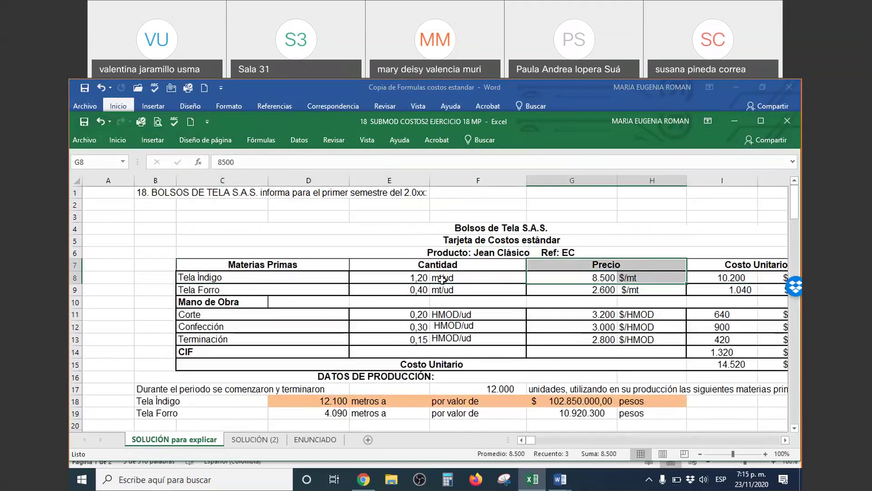
pyautogui.scroll(-11, 398, 280)
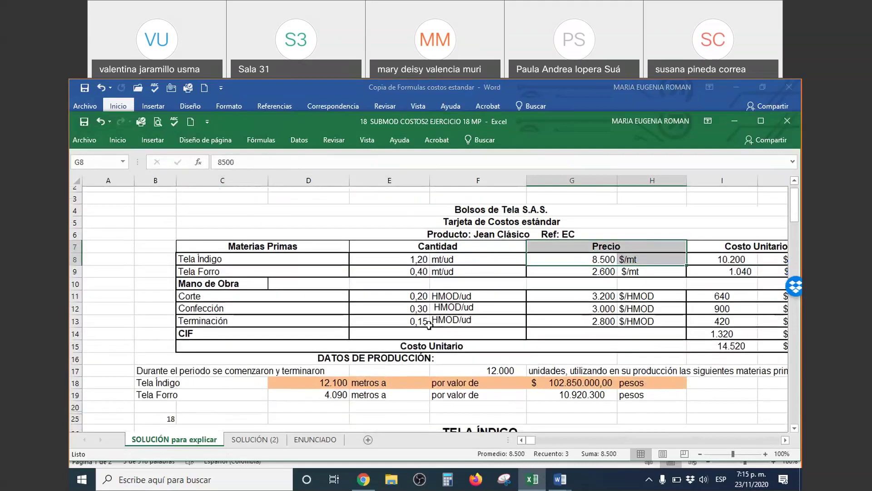
# Trace Qe through the Qe unitaria factor in F35 to the Tela Índigo standard quantity in E8, and return to the VQ section.
pyautogui.click(379, 293)
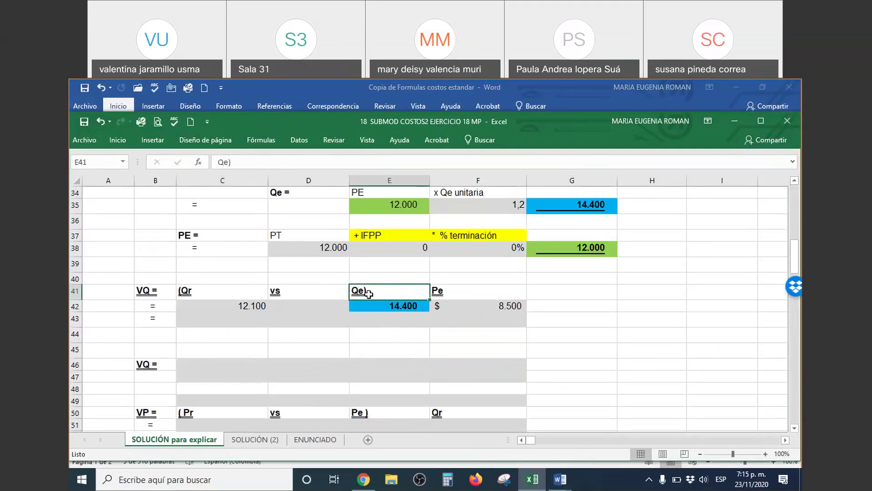
pyautogui.scroll(5, 390, 296)
pyautogui.scroll(5, 405, 297)
pyautogui.scroll(-5, 406, 300)
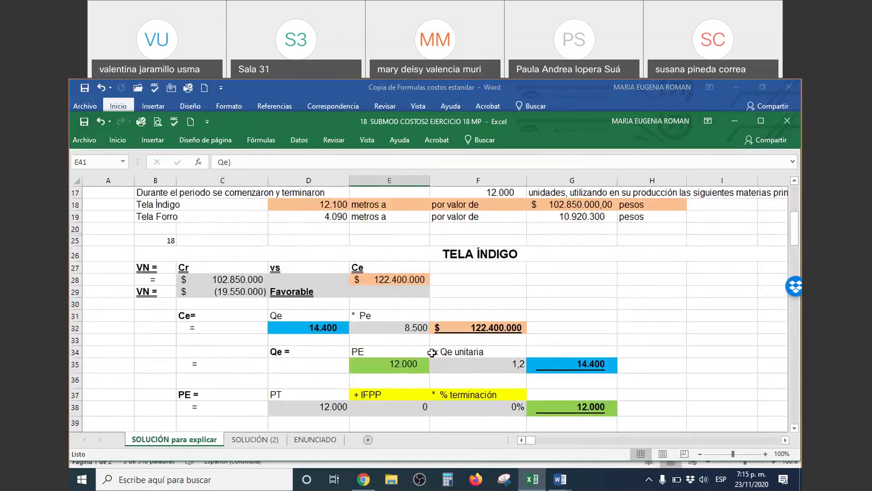
pyautogui.doubleClick(477, 366)
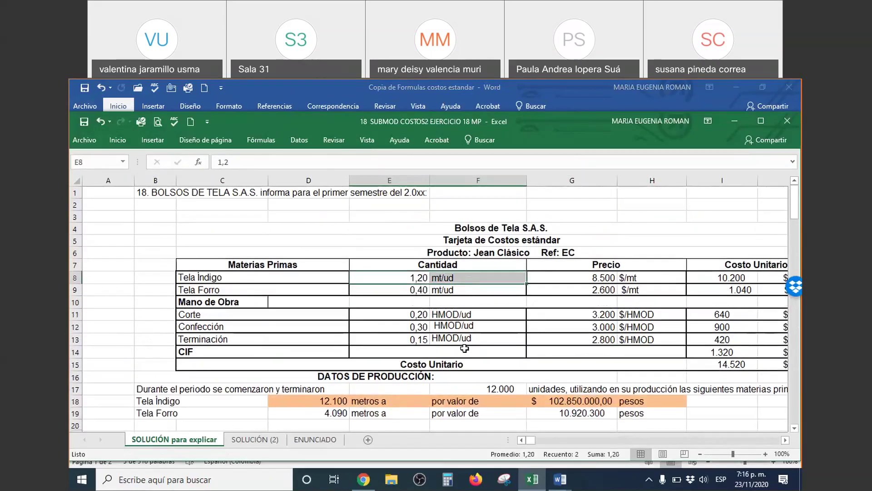
pyautogui.scroll(-10, 452, 341)
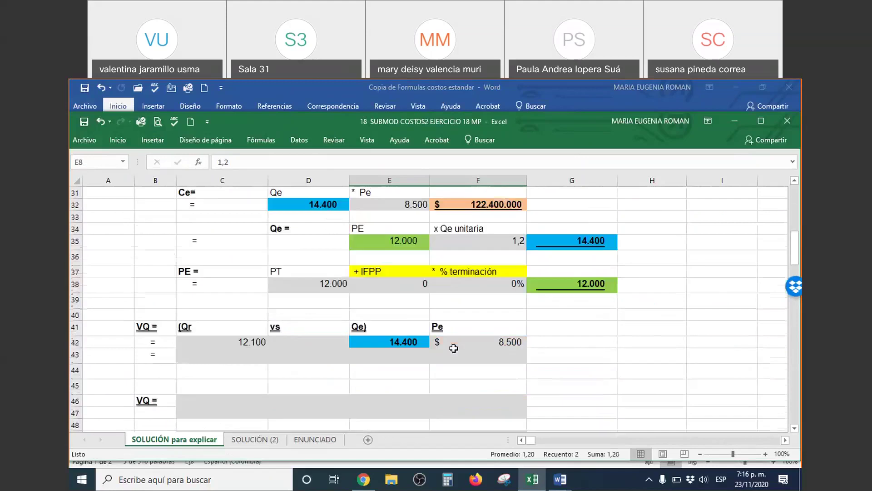
pyautogui.scroll(-3, 454, 345)
pyautogui.scroll(2, 453, 345)
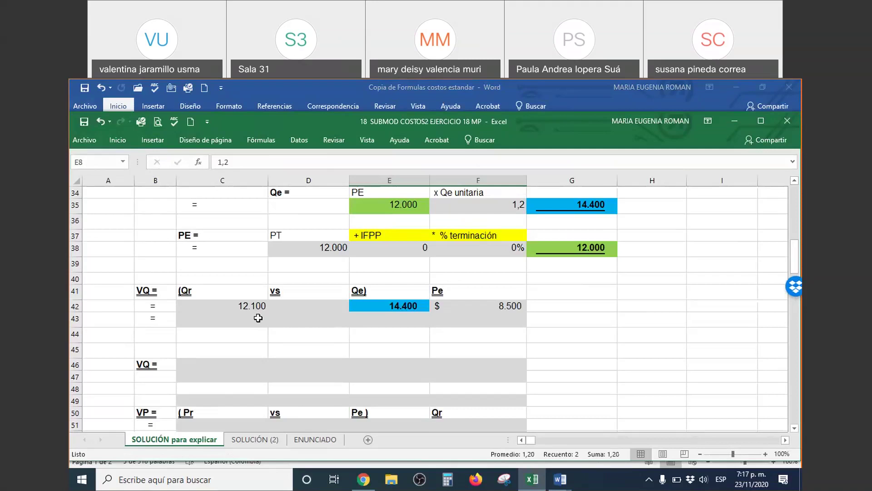
# Enter "favorable" in D43 and clear the contents of E43:F43.
pyautogui.click(241, 323)
pyautogui.press('Right')
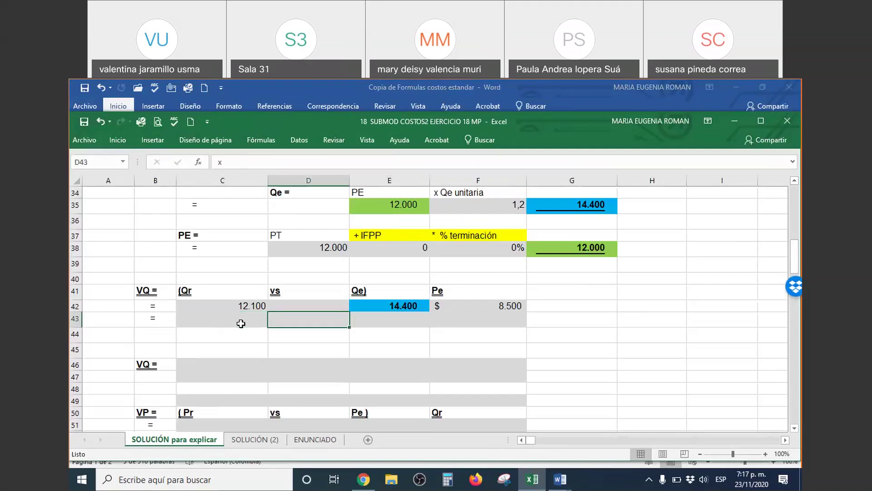
pyautogui.write('favorable')
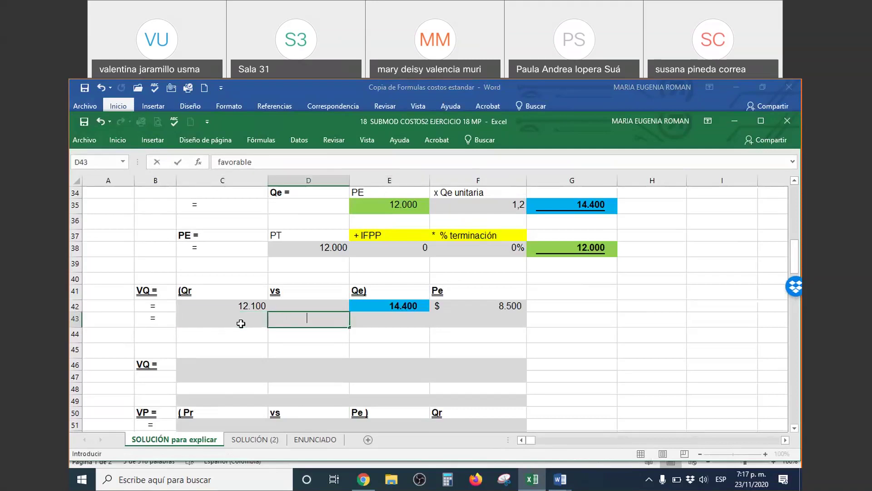
pyautogui.hotkey('ctrl', 'Return')
pyautogui.moveTo(364, 320); pyautogui.dragTo(437, 323)
pyautogui.hotkey('ctrl', 'v')
pyautogui.click(418, 322)
pyautogui.press('Delete')
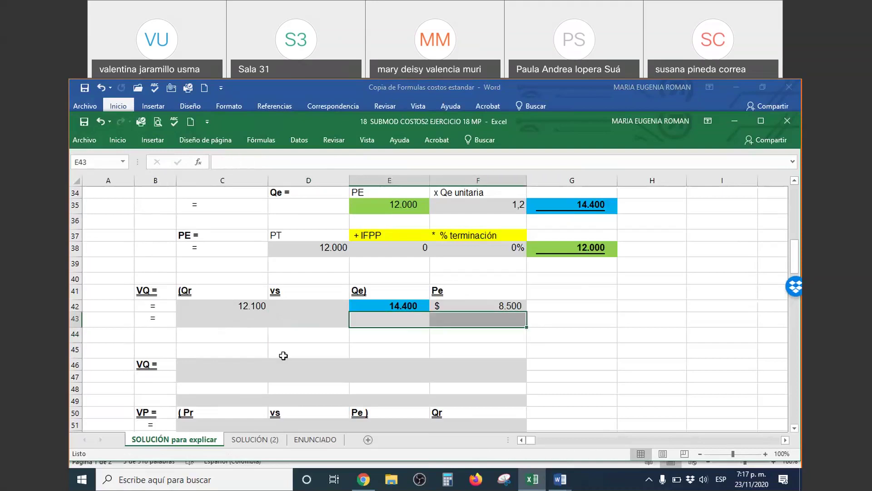
# Reveal the VQ amount and its label in C43:D43 with black font.
pyautogui.moveTo(218, 323); pyautogui.dragTo(322, 318)
pyautogui.hotkey('ctrl', 'v')
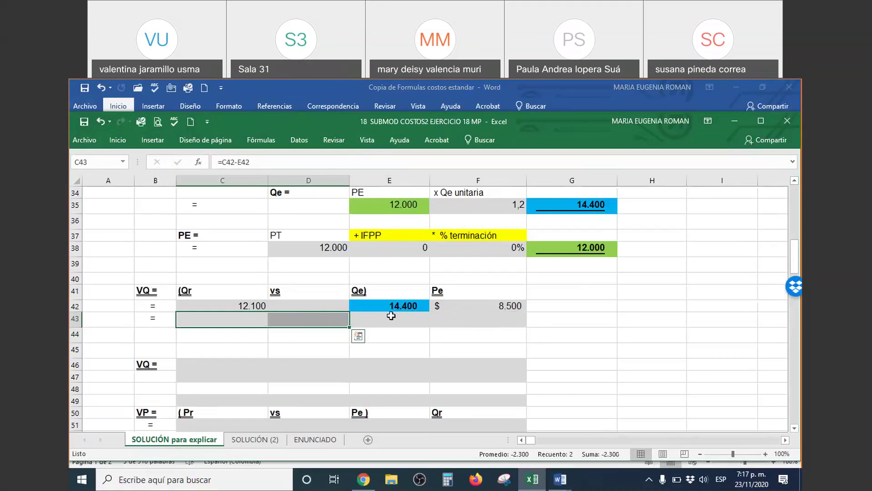
pyautogui.rightClick(318, 320)
pyautogui.click(386, 189)
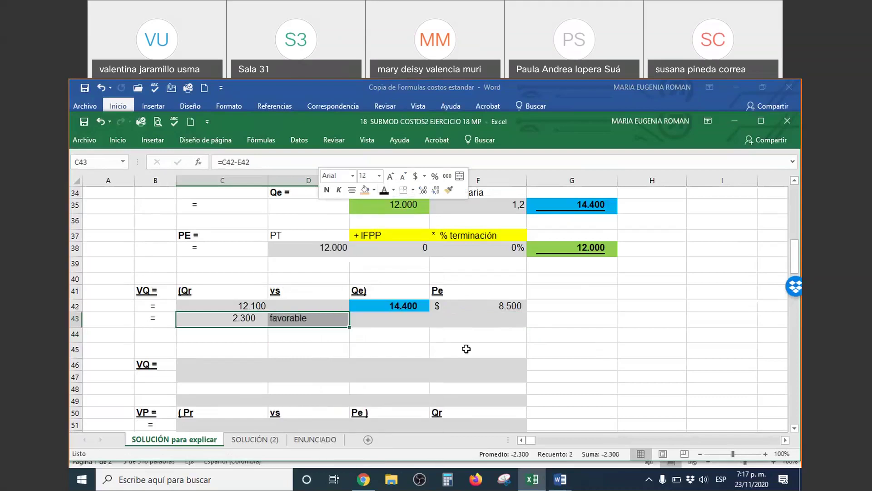
# Calculate the quantity variance in C43 with the formula +(C42-E42)*F42.
pyautogui.click(242, 318)
pyautogui.write('+')
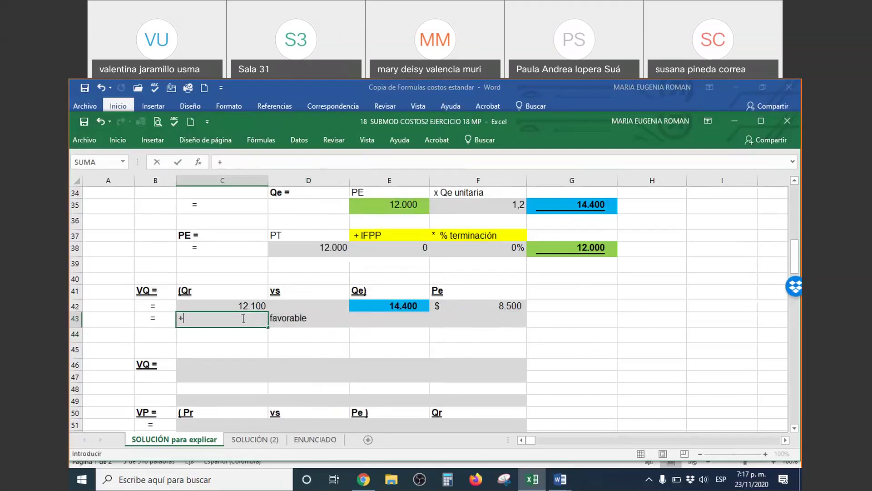
pyautogui.write('(')
pyautogui.click(262, 305)
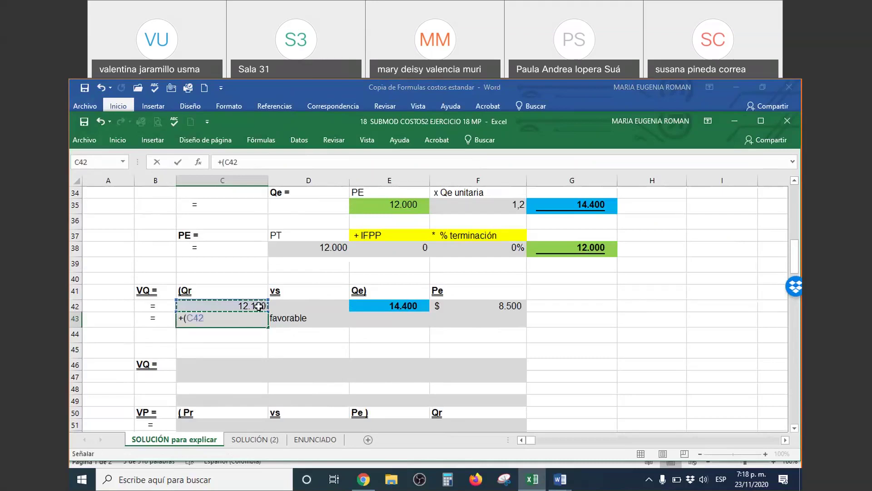
pyautogui.write('*')
pyautogui.click(386, 307)
pyautogui.write(')*')
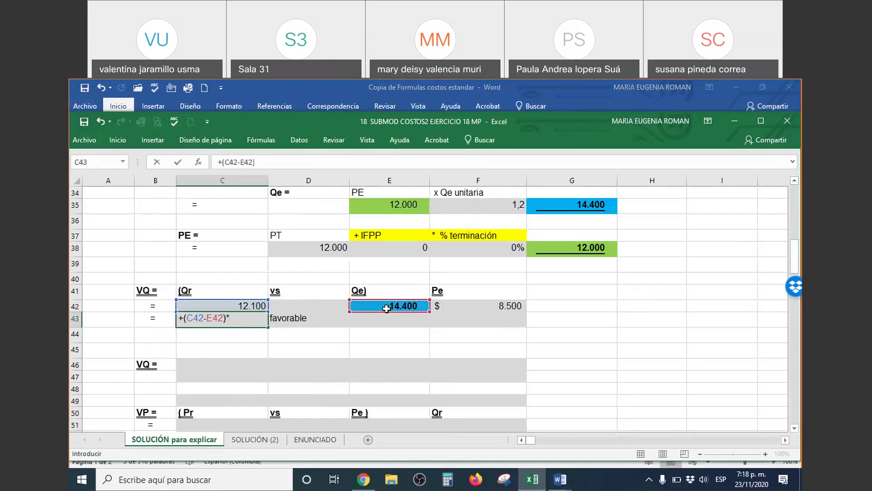
pyautogui.click(510, 306)
pyautogui.press('Return')
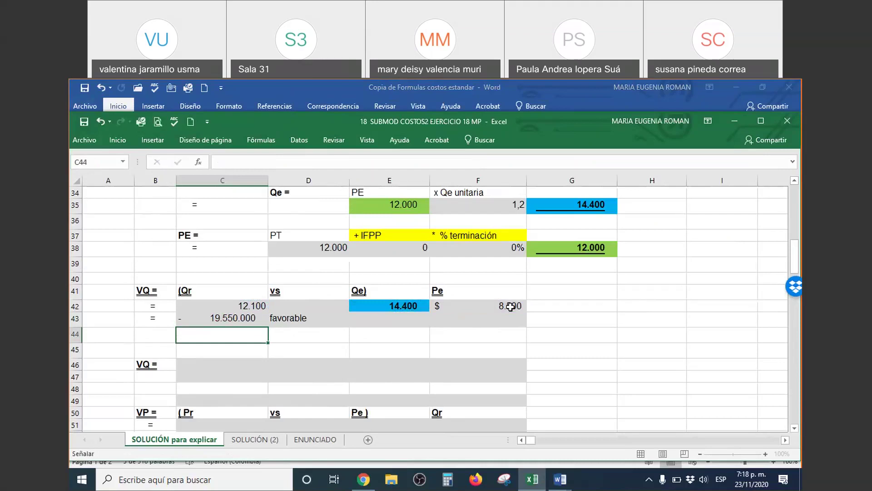
# Format the quantity variance in C43 as currency without decimals.
pyautogui.rightClick(216, 313)
pyautogui.click(318, 190)
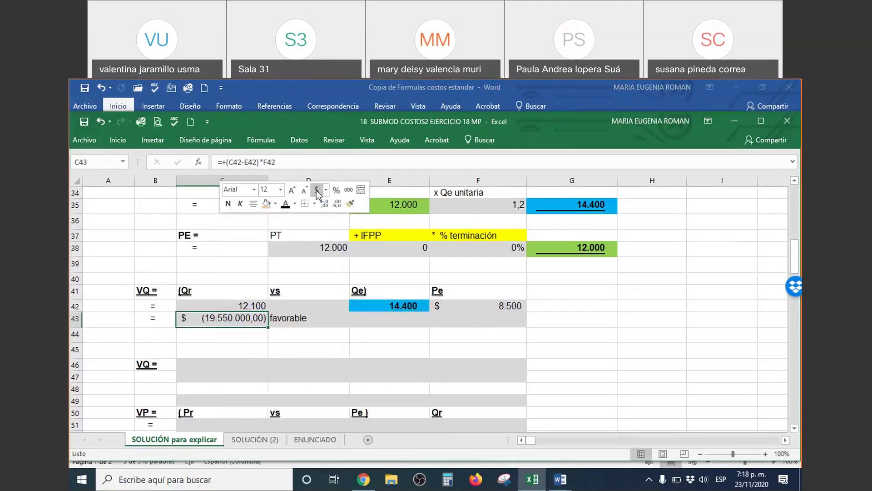
pyautogui.click(337, 204)
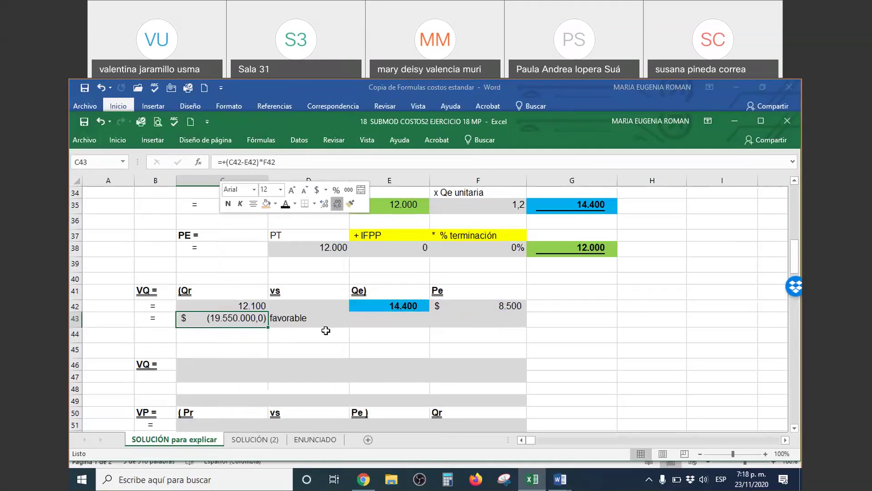
pyautogui.click(337, 204)
pyautogui.click(322, 338)
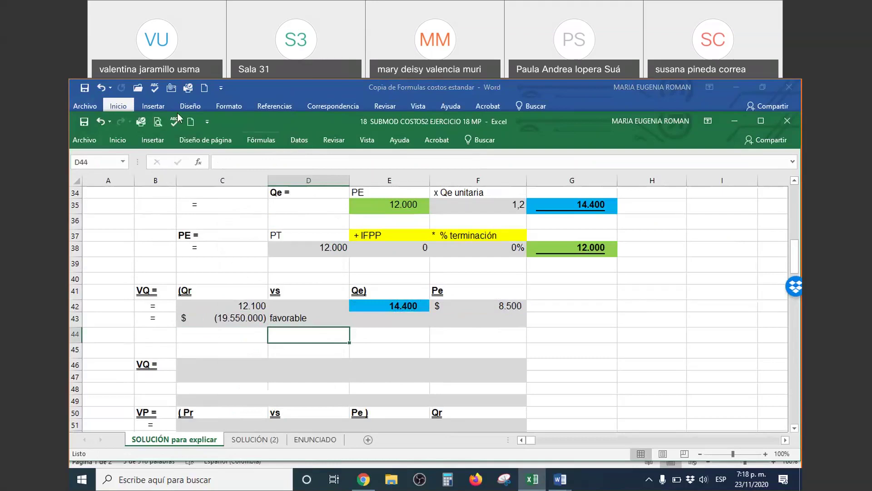
# Switch to the Word document "Copia de Formulas costos estandar" to consult the VQ and VP variance formulas.
pyautogui.doubleClick(590, 96)
pyautogui.click(568, 94)
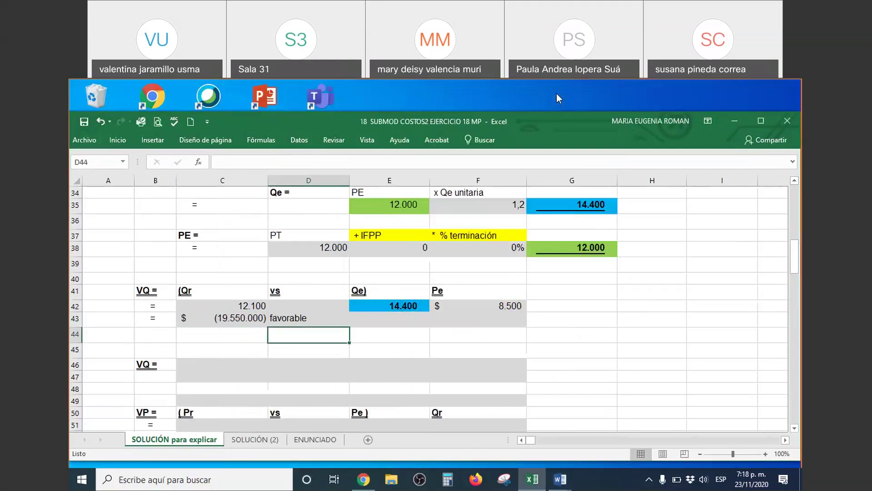
pyautogui.click(498, 89)
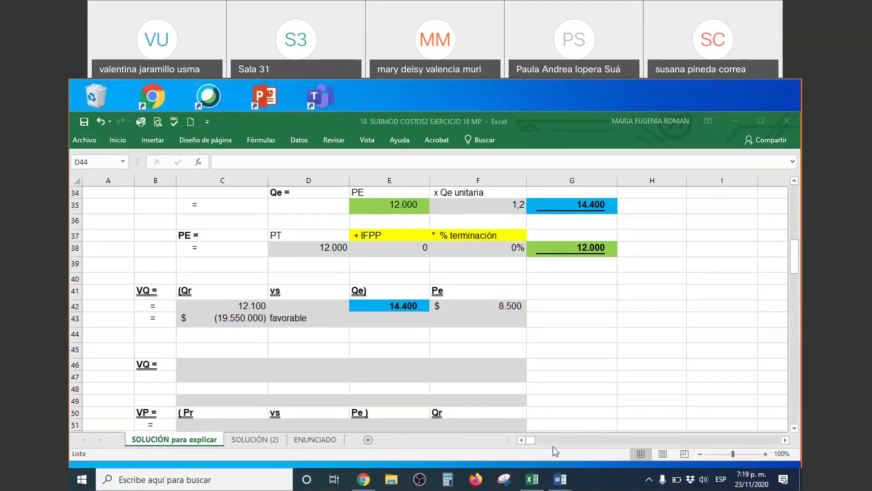
pyautogui.moveTo(563, 485)
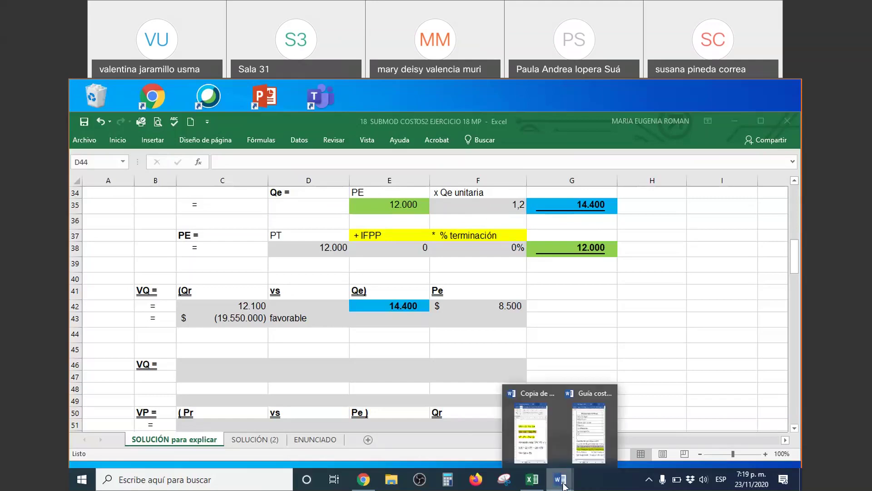
pyautogui.click(527, 435)
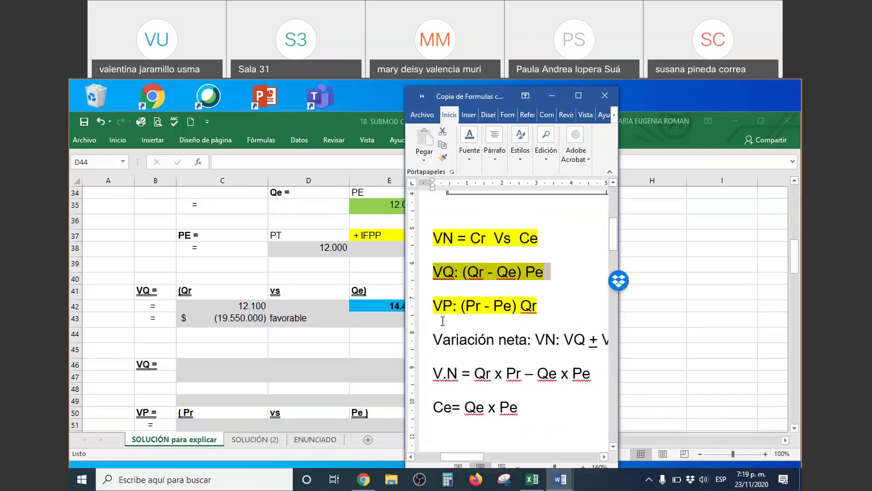
pyautogui.click(443, 321)
# Switch back to the Excel workbook and reveal the VQ result range C46:F47 with black font.
pyautogui.scroll(-2, 236, 400)
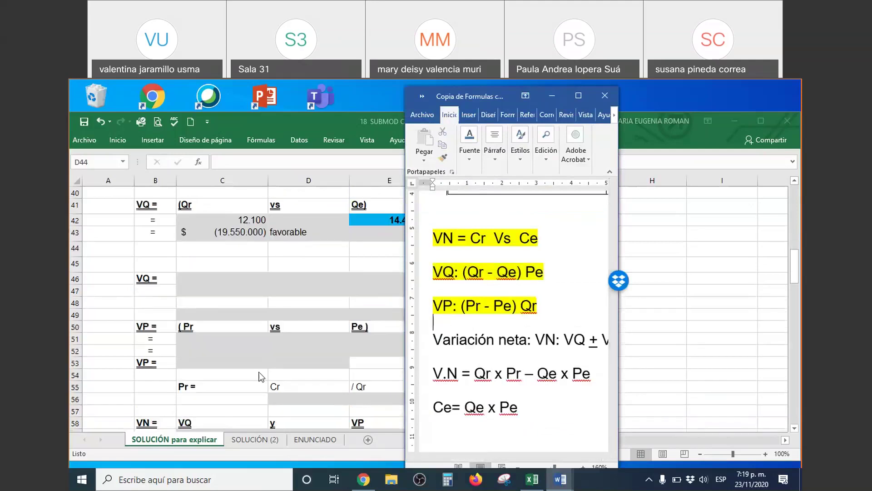
pyautogui.click(271, 312)
pyautogui.moveTo(193, 278); pyautogui.dragTo(508, 293)
pyautogui.rightClick(508, 293)
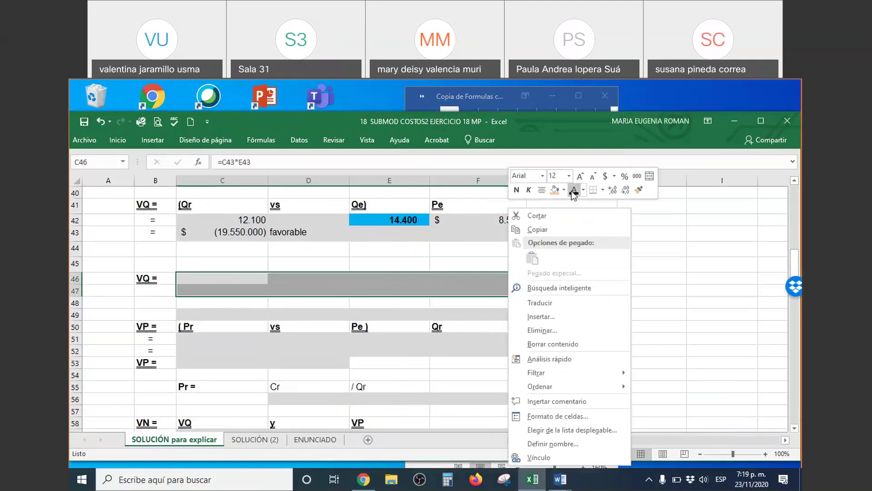
pyautogui.click(563, 194)
pyautogui.click(244, 278)
pyautogui.doubleClick(212, 278)
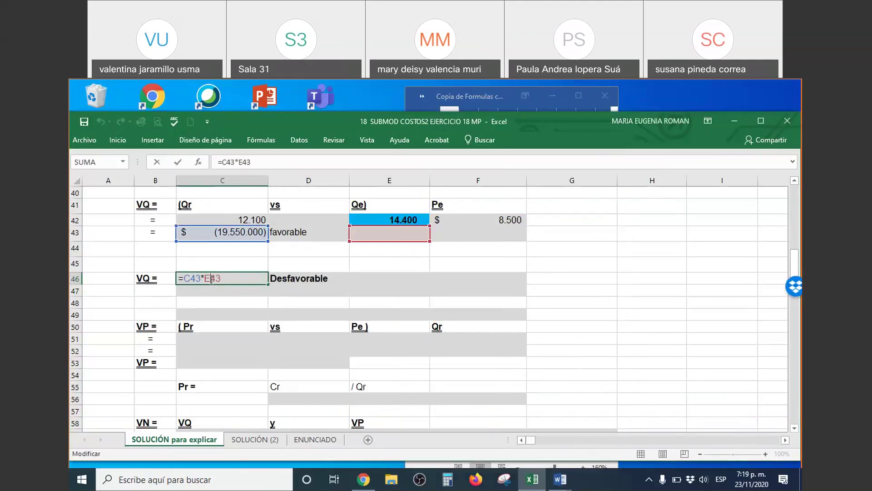
pyautogui.write('+')
pyautogui.press('Escape')
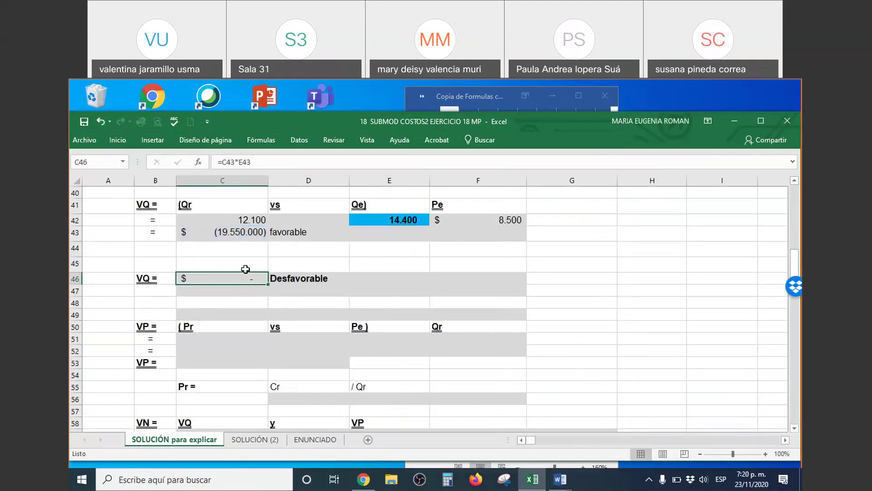
# Replace the formula in the VQ result cell C46 with +C43.
pyautogui.doubleClick(249, 278)
pyautogui.press('BackSpace')
pyautogui.press('BackSpace')
pyautogui.press('BackSpace')
pyautogui.press('BackSpace')
pyautogui.press('BackSpace')
pyautogui.press('BackSpace')
pyautogui.press('BackSpace')
pyautogui.click(222, 232)
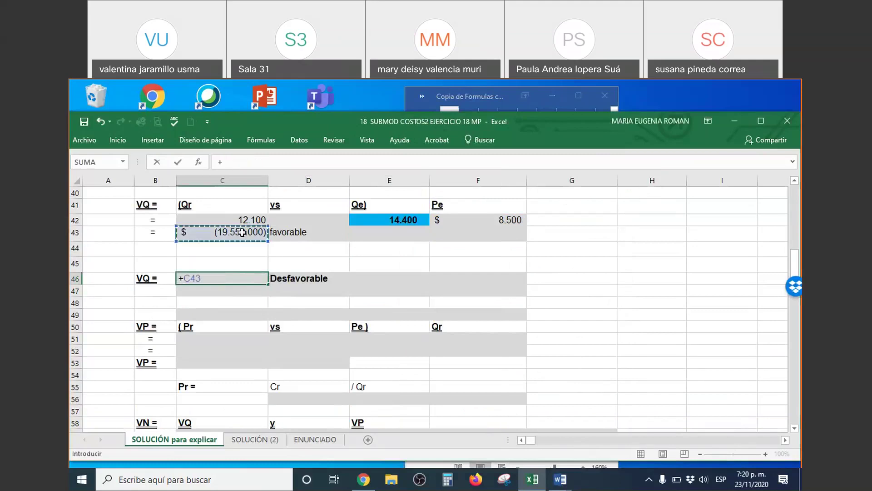
pyautogui.press('Tab')
# Link the VQ result label in D46 to the favorable label with +D43.
pyautogui.write('+')
pyautogui.click(281, 232)
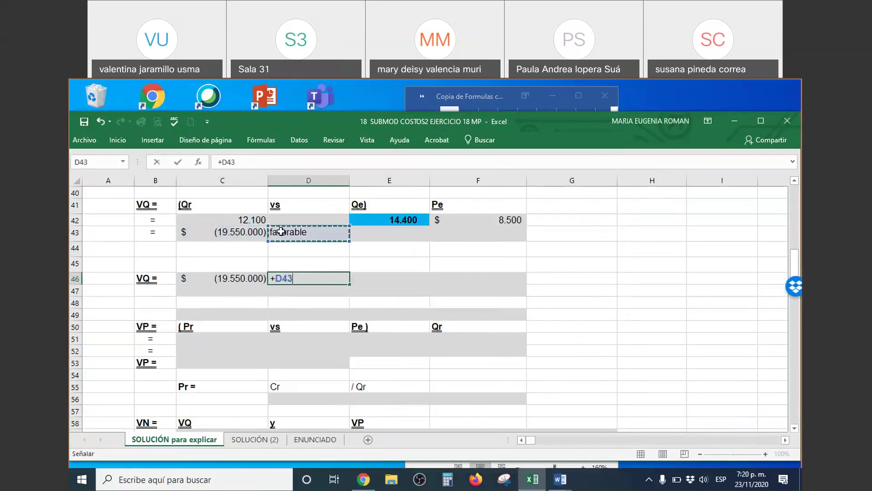
pyautogui.press('Return')
# Delete the empty rows 44 and 45 above the VQ result row.
pyautogui.moveTo(75, 247); pyautogui.dragTo(75, 268)
pyautogui.rightClick(189, 252)
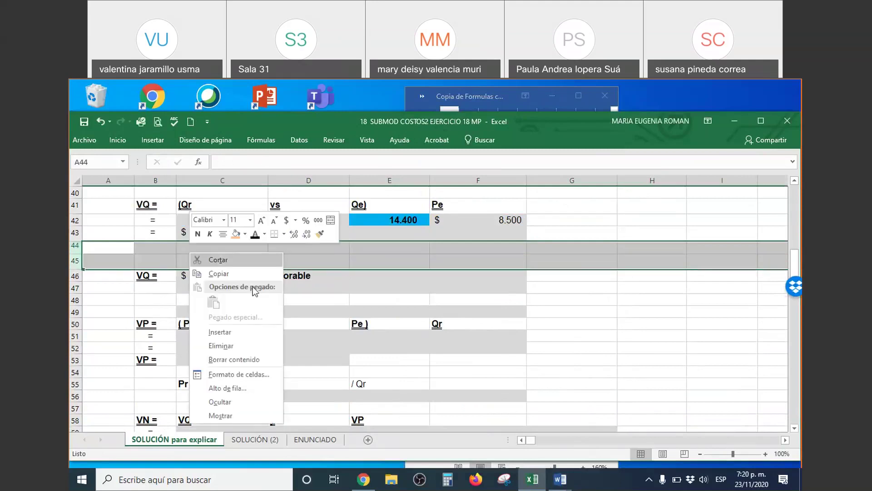
pyautogui.click(241, 349)
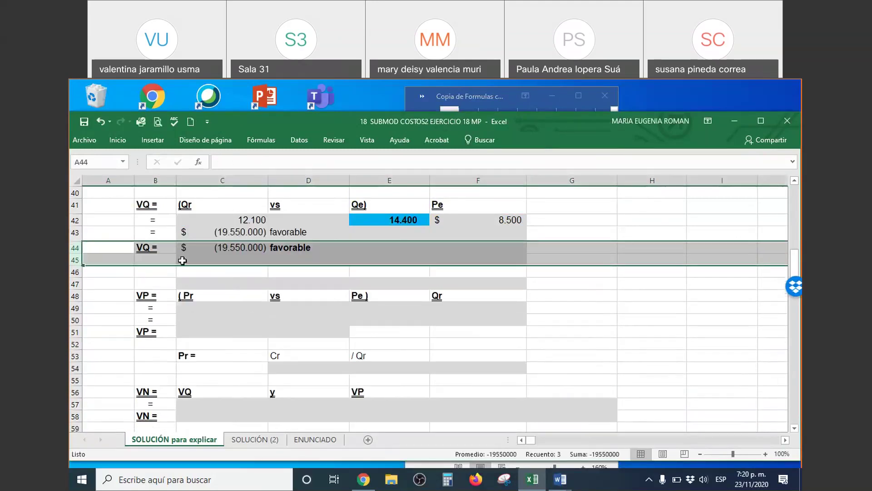
# Remove the fill colour from row 45, directly below the VQ result.
pyautogui.rightClick(75, 262)
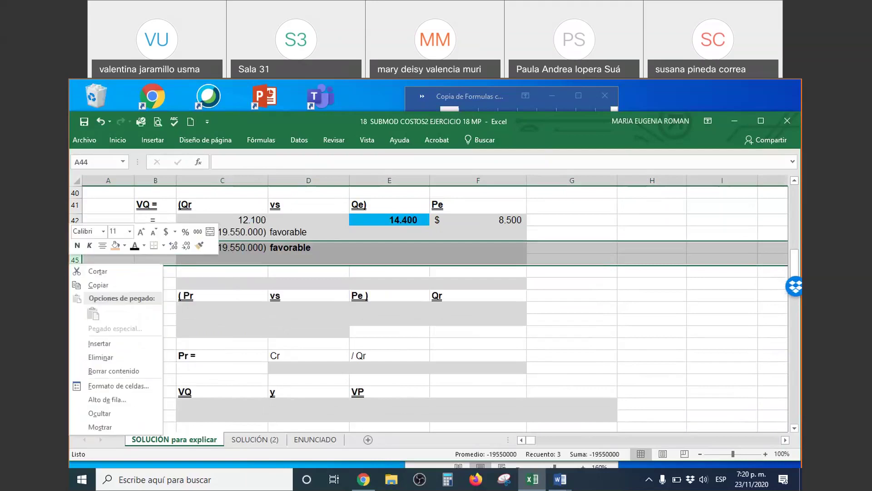
pyautogui.click(117, 285)
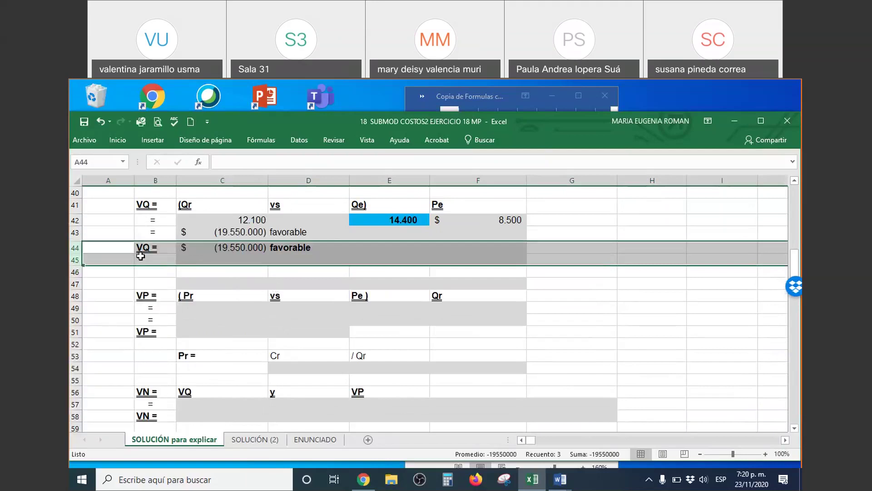
pyautogui.moveTo(75, 253); pyautogui.dragTo(75, 253)
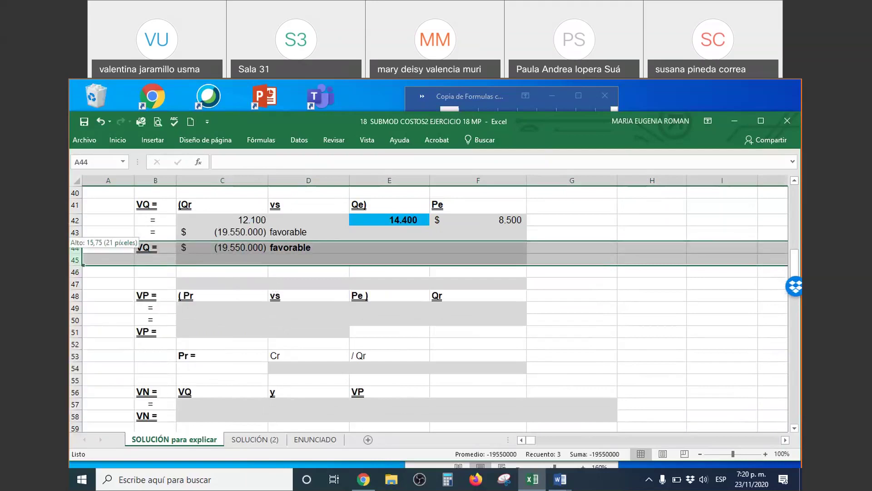
pyautogui.rightClick(75, 260)
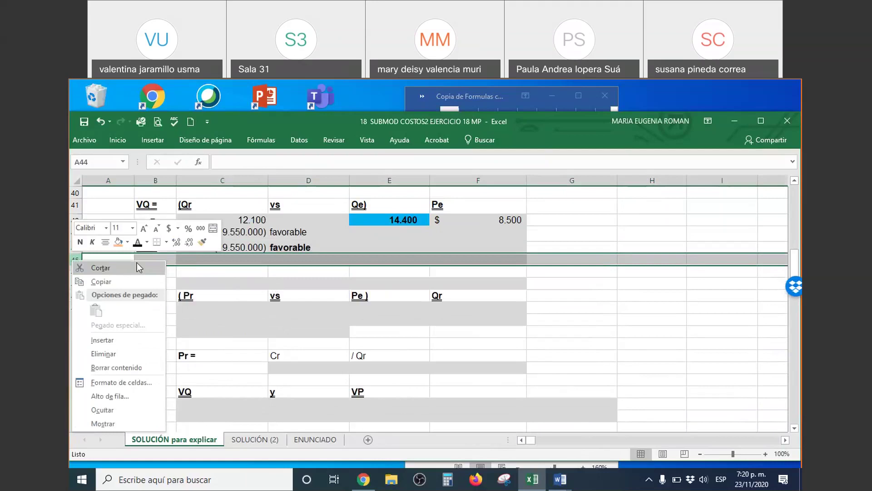
pyautogui.click(127, 242)
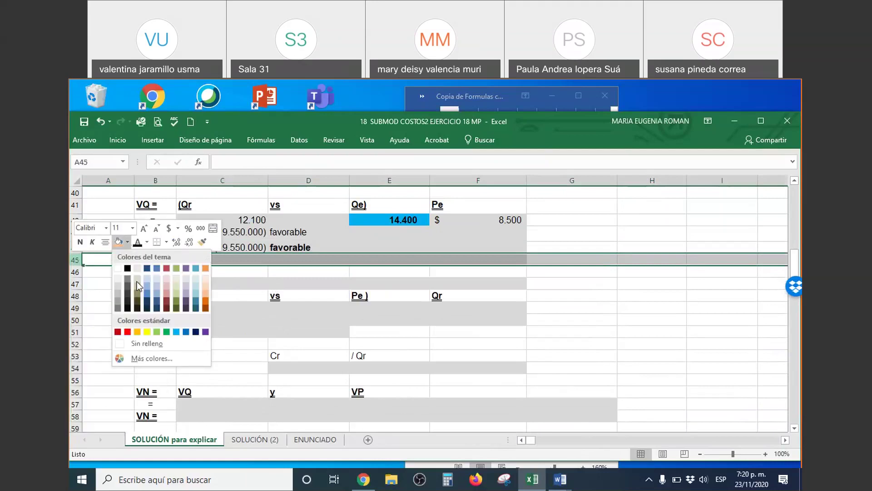
pyautogui.click(140, 344)
pyautogui.click(564, 316)
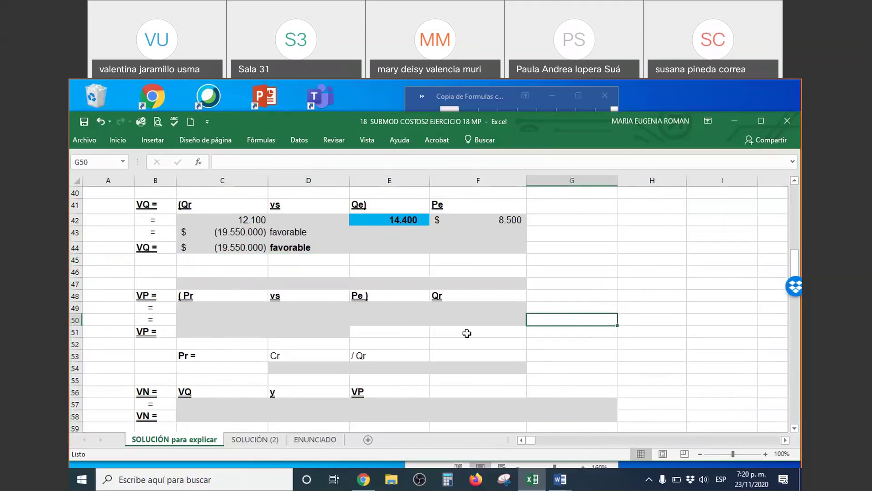
# Delete the empty grey row 47 above the VP headings.
pyautogui.click(75, 283)
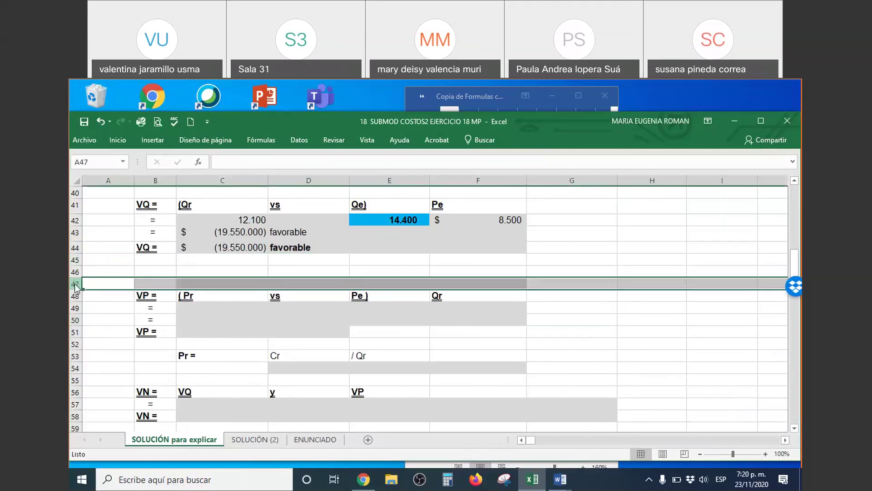
pyautogui.rightClick(75, 284)
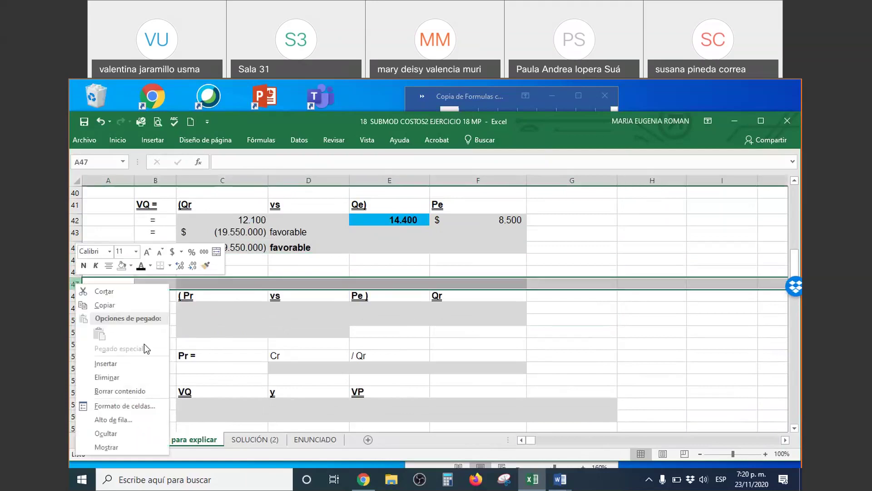
pyautogui.click(150, 377)
pyautogui.click(614, 297)
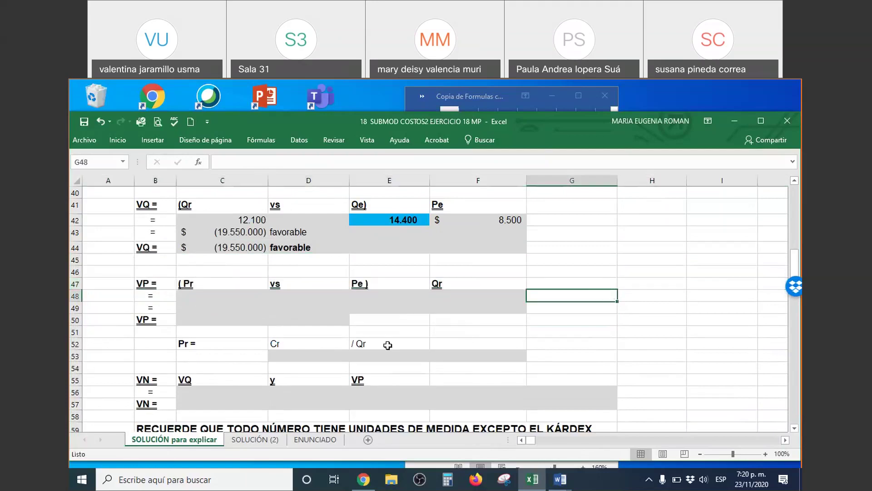
# Reveal the standard price Pe in E48 with black font and format it as currency.
pyautogui.click(361, 293)
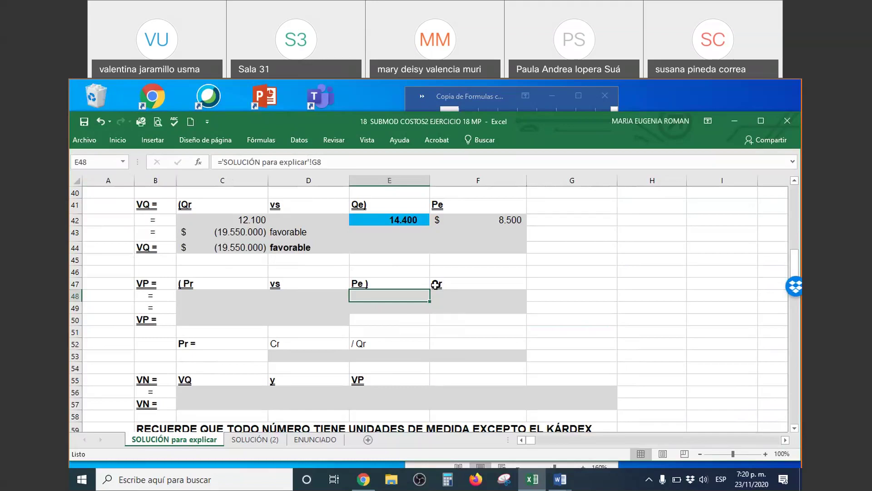
pyautogui.rightClick(371, 292)
pyautogui.click(437, 204)
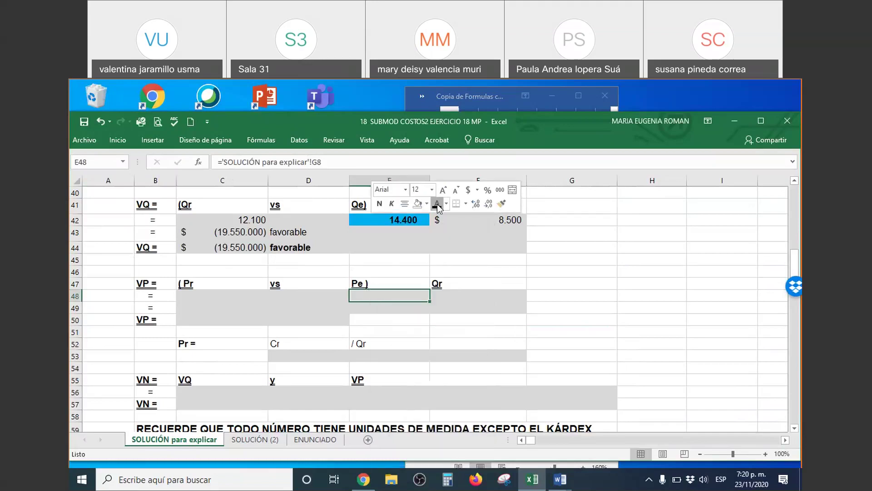
pyautogui.click(456, 296)
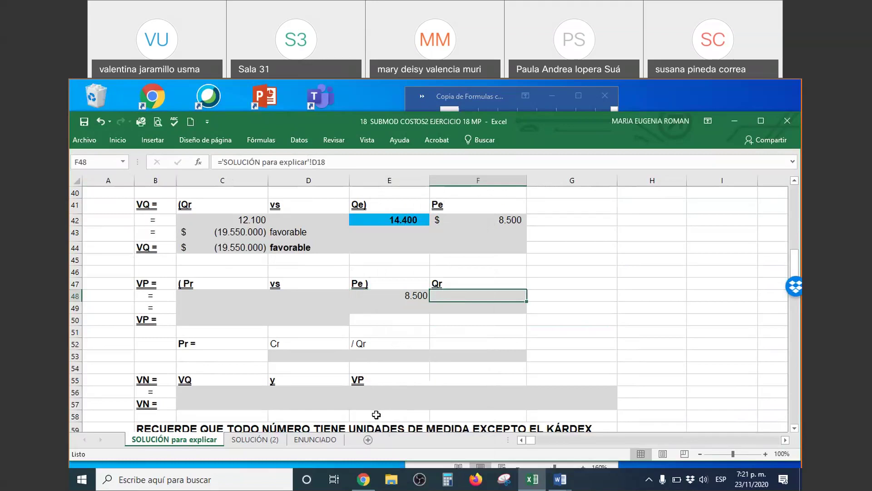
pyautogui.rightClick(409, 295)
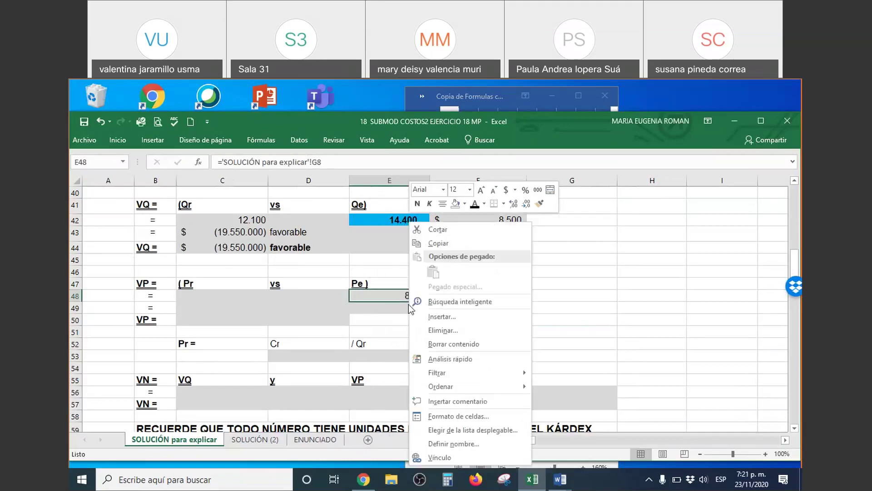
pyautogui.press('Escape')
# Reveal the actual quantity Qr in F48 with black font.
pyautogui.click(473, 294)
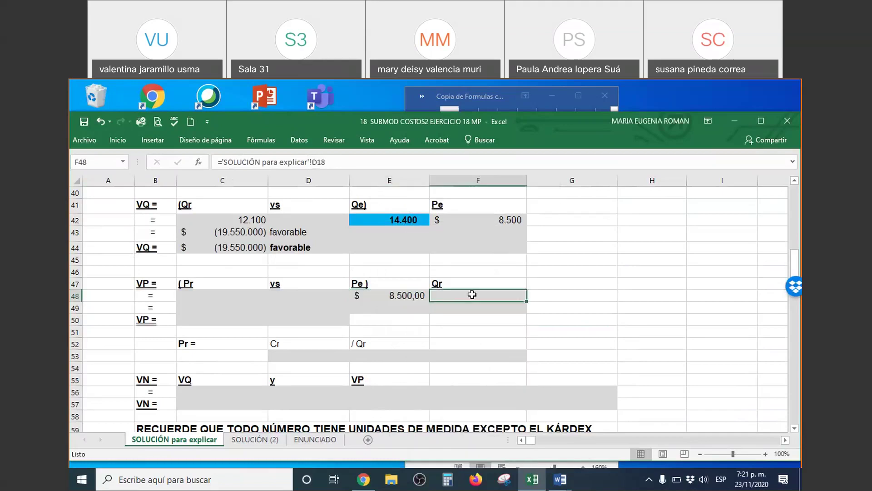
pyautogui.rightClick(472, 295)
pyautogui.click(538, 203)
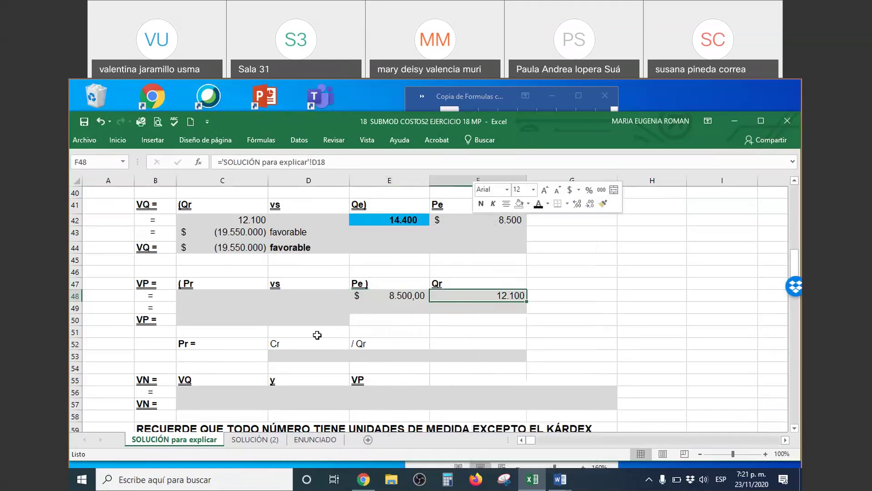
# Reveal the Cr and Qr values of the Pr calculation in D53:E53 with black font.
pyautogui.click(182, 343)
pyautogui.scroll(-1, 196, 349)
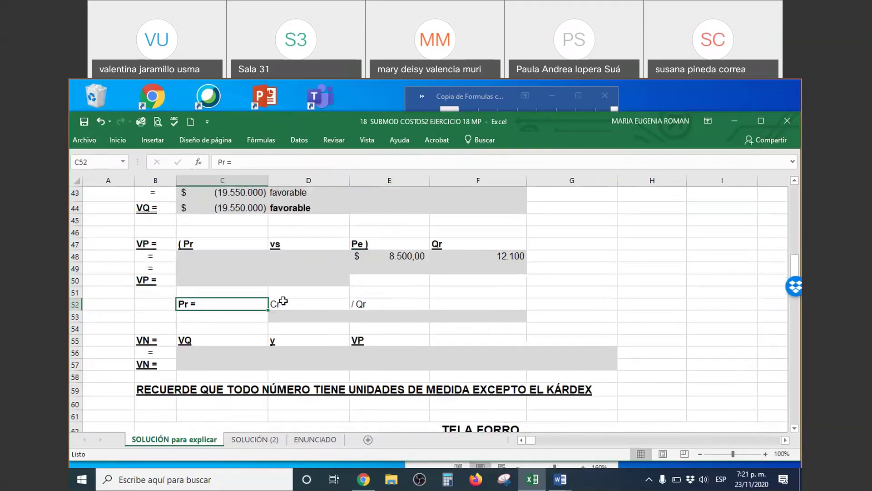
pyautogui.moveTo(298, 319); pyautogui.dragTo(370, 315)
pyautogui.rightClick(371, 314)
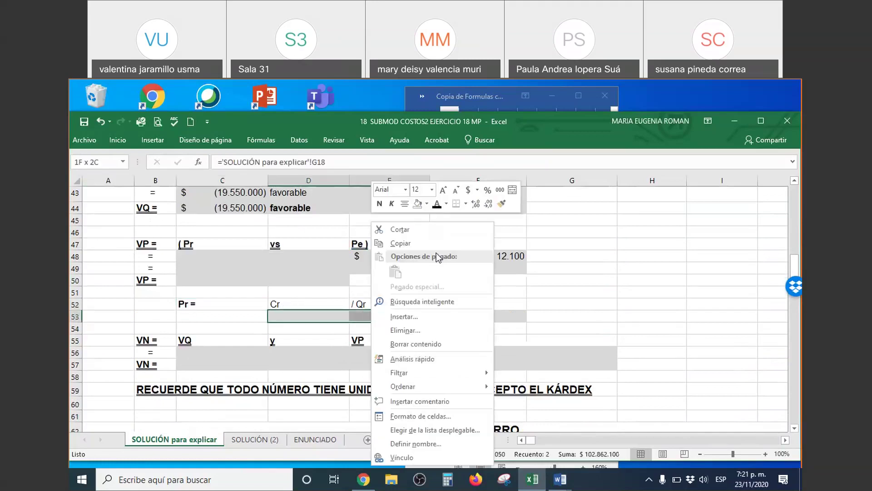
pyautogui.click(437, 203)
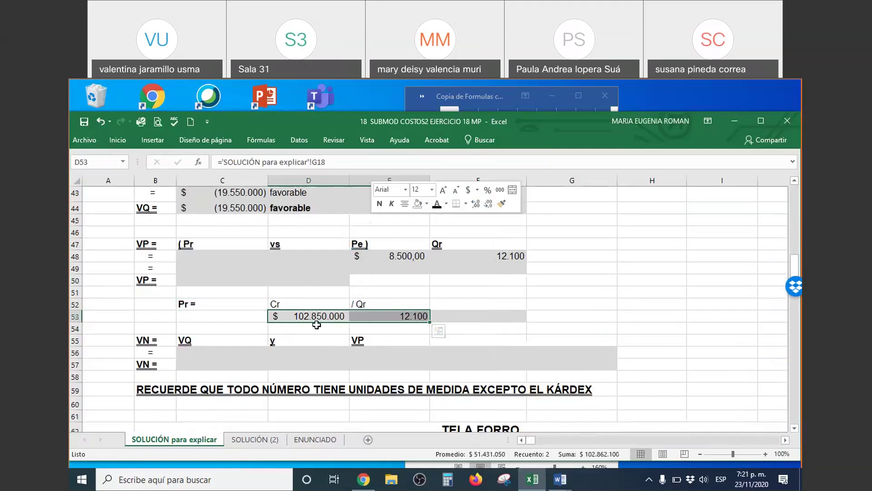
# Check the Tela Índigo production data in row 18 for the actual cost and the metres used.
pyautogui.scroll(10, 316, 324)
pyautogui.moveTo(460, 281); pyautogui.dragTo(627, 281)
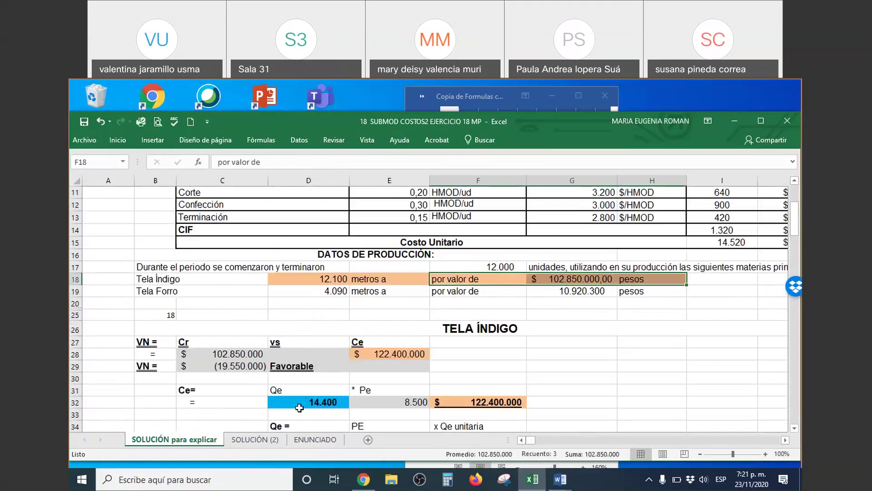
pyautogui.moveTo(389, 280); pyautogui.dragTo(338, 279)
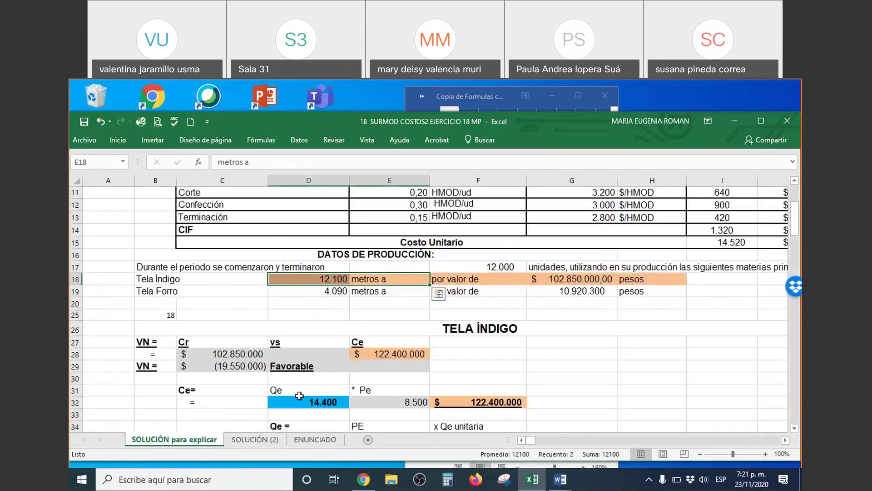
pyautogui.scroll(-9, 300, 396)
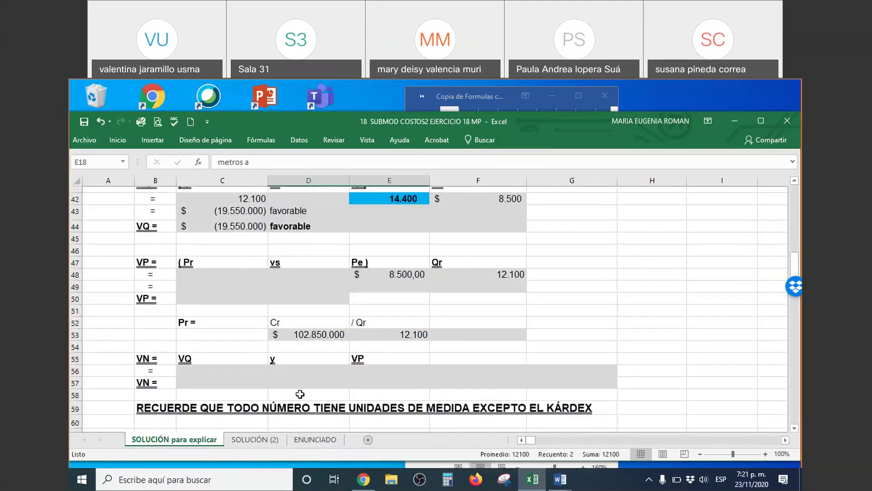
pyautogui.scroll(-1, 300, 394)
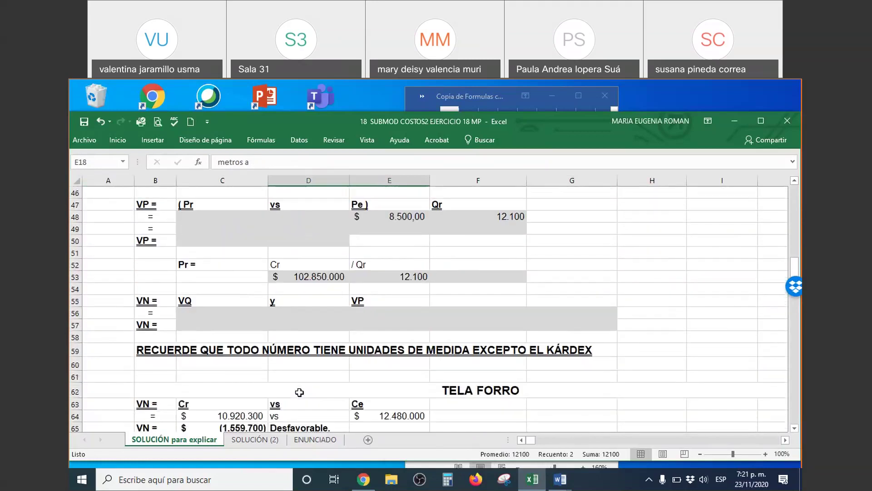
# Show the actual price Pr in F53 in black font with currency format and a light red fill.
pyautogui.click(384, 275)
pyautogui.click(453, 276)
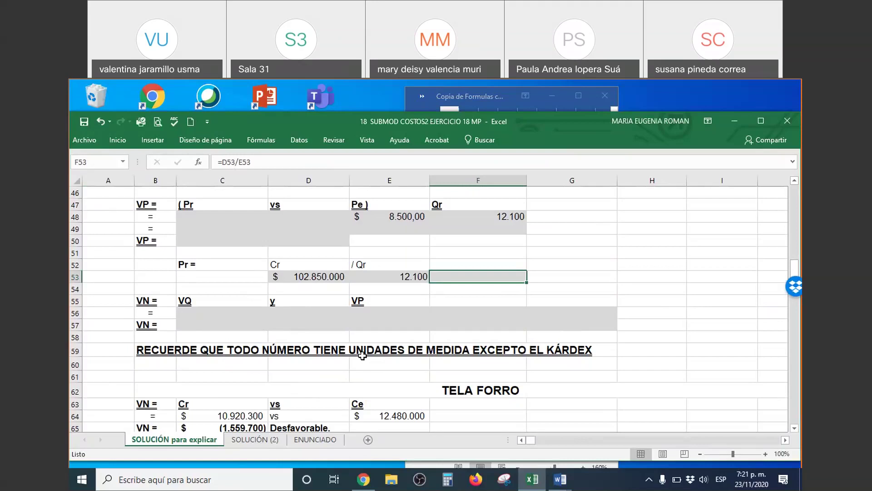
pyautogui.rightClick(470, 275)
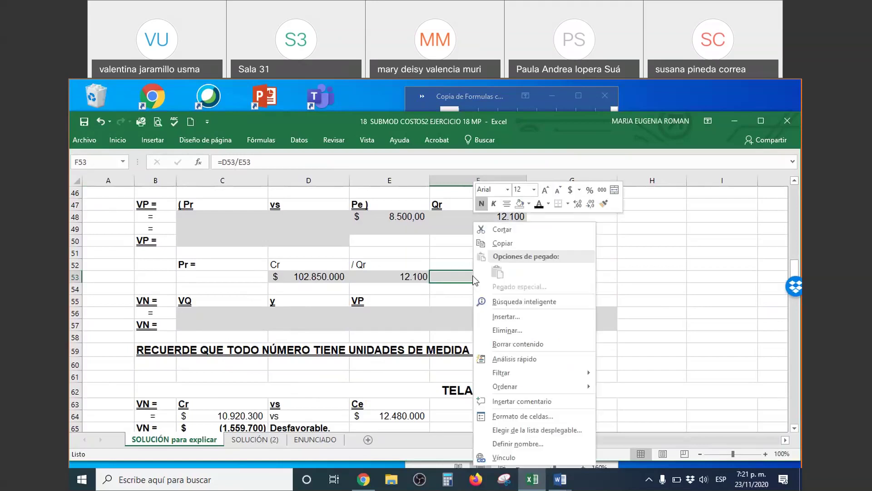
pyautogui.click(570, 190)
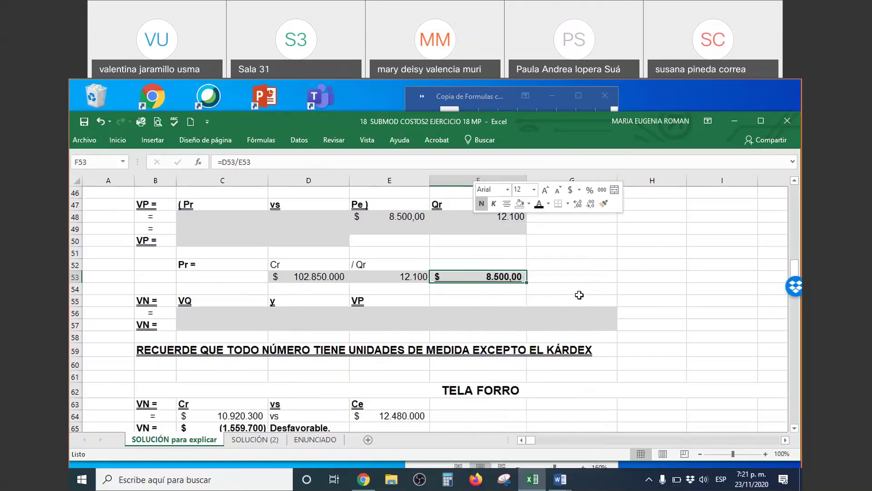
pyautogui.rightClick(460, 275)
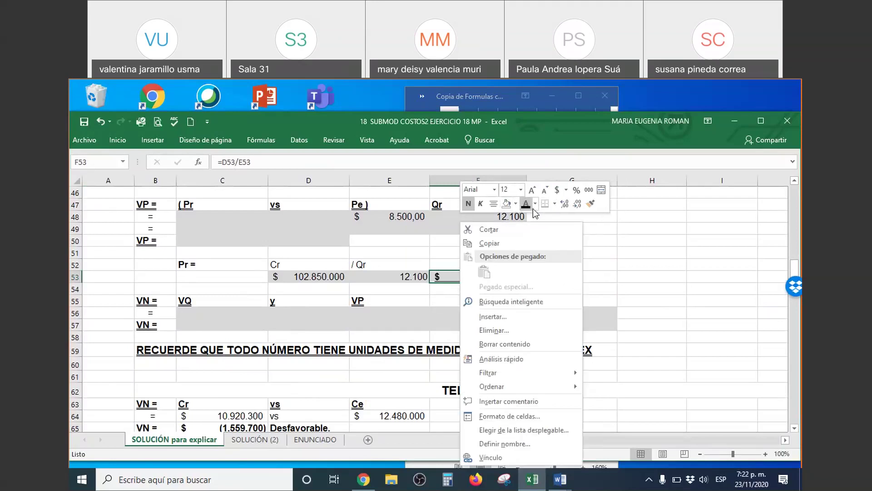
pyautogui.click(516, 203)
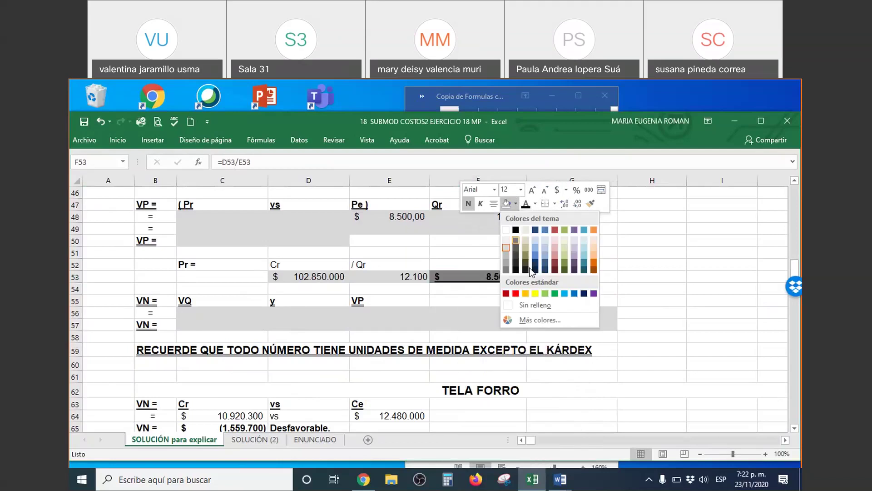
pyautogui.click(555, 253)
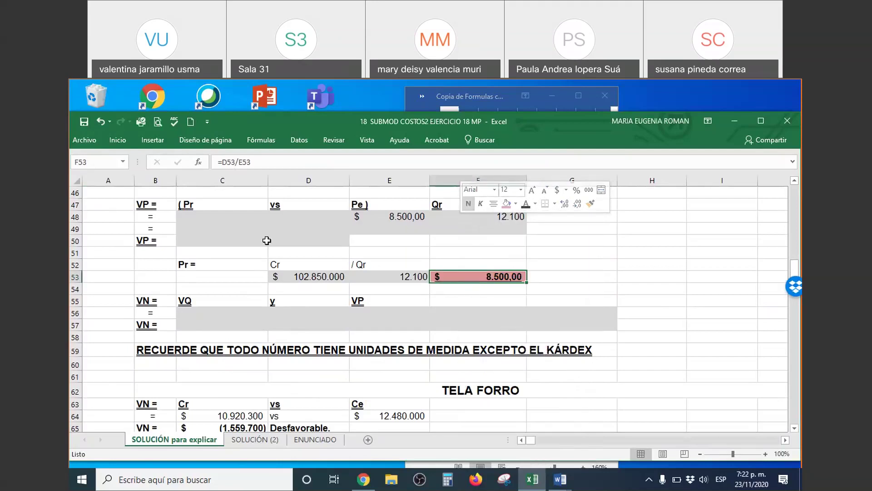
# Give the Pr value in C48 the same light red fill, black font and currency format.
pyautogui.click(226, 218)
pyautogui.rightClick(227, 217)
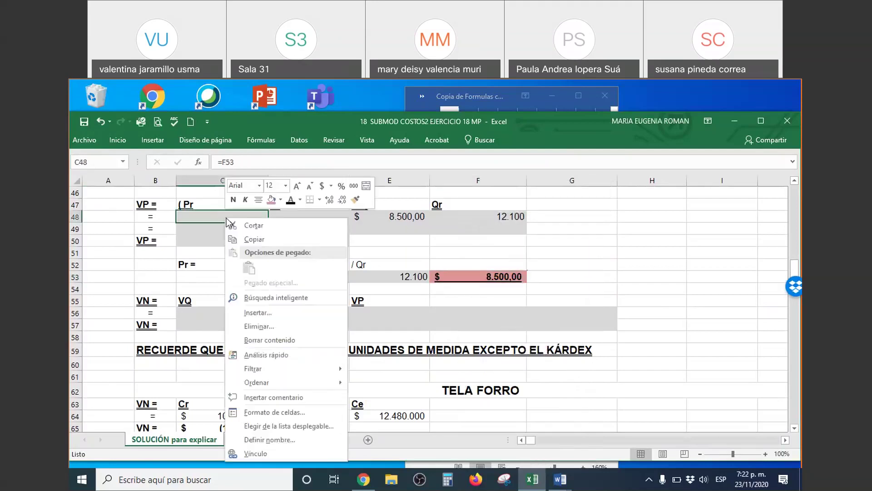
pyautogui.click(272, 200)
pyautogui.click(291, 200)
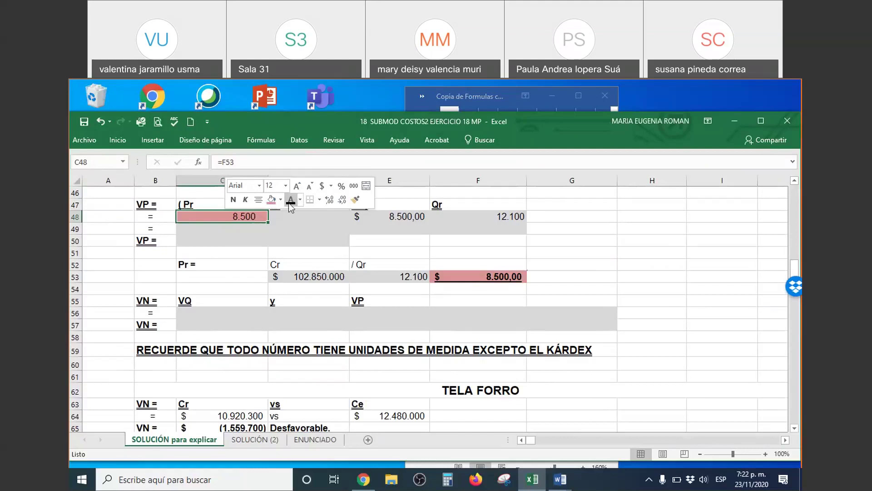
pyautogui.click(323, 187)
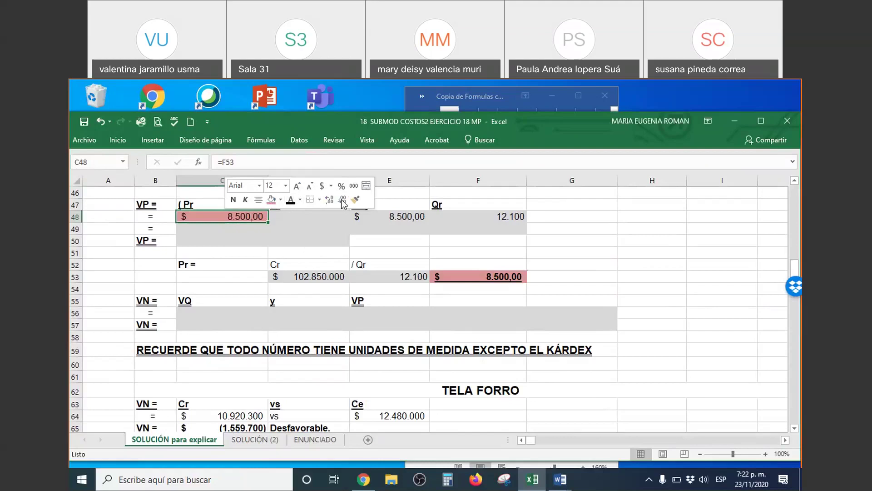
# Examine the Pr, Pe and Qr terms of the price variance VP in row 48.
pyautogui.click(333, 252)
pyautogui.click(248, 221)
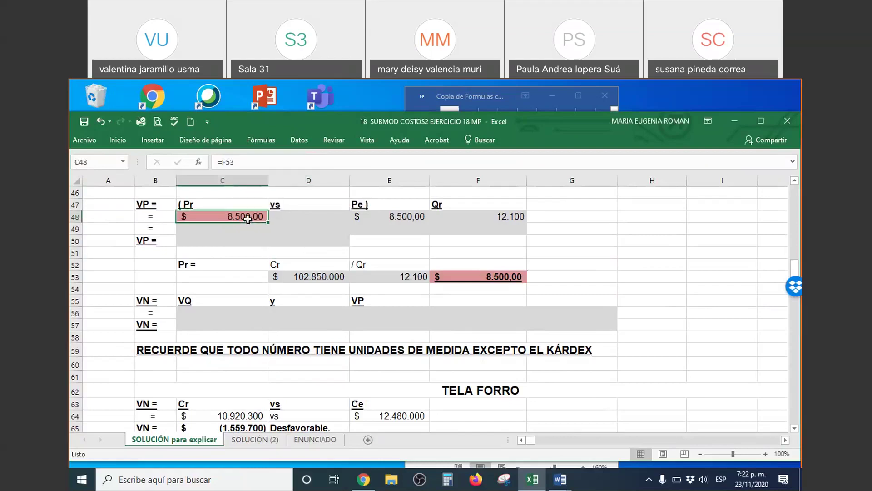
pyautogui.click(413, 219)
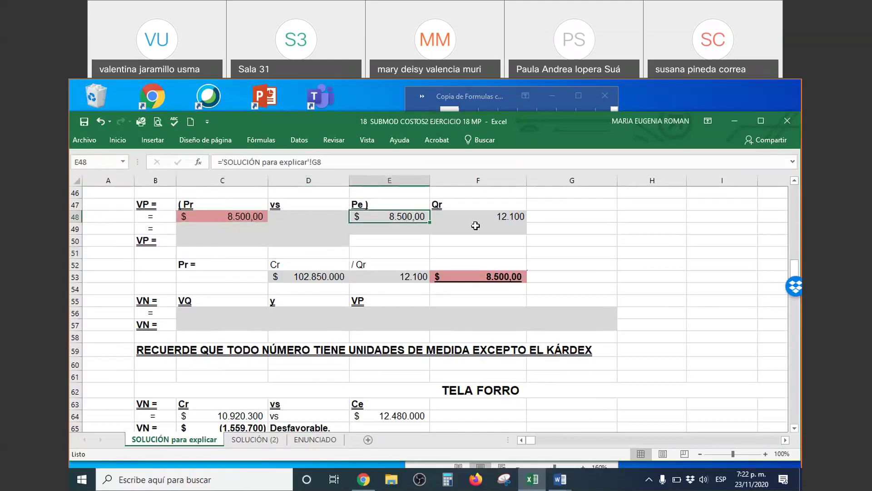
pyautogui.click(485, 219)
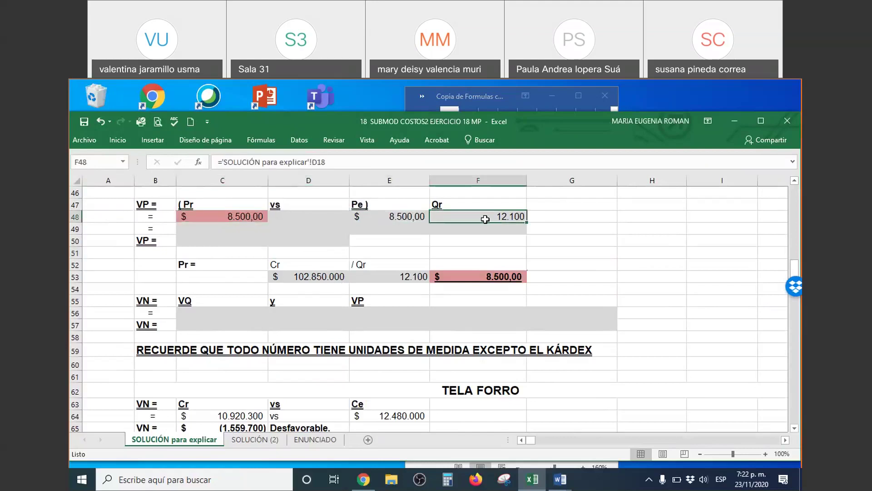
pyautogui.click(297, 237)
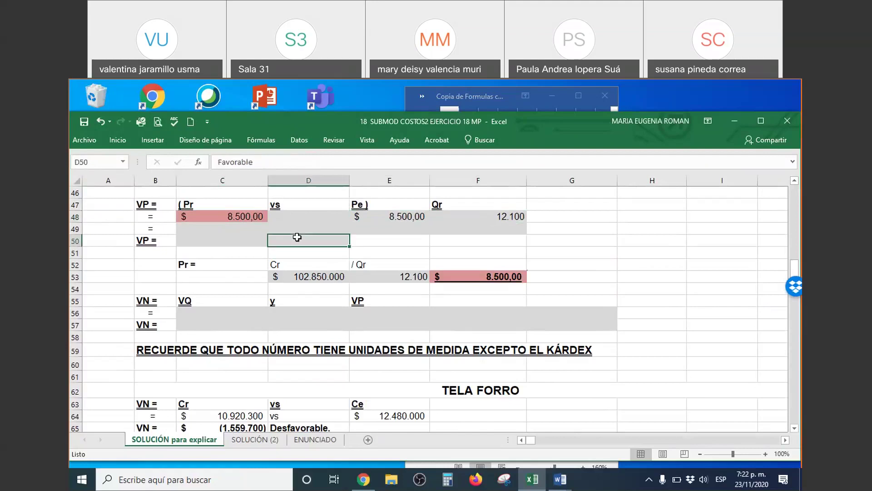
pyautogui.click(254, 263)
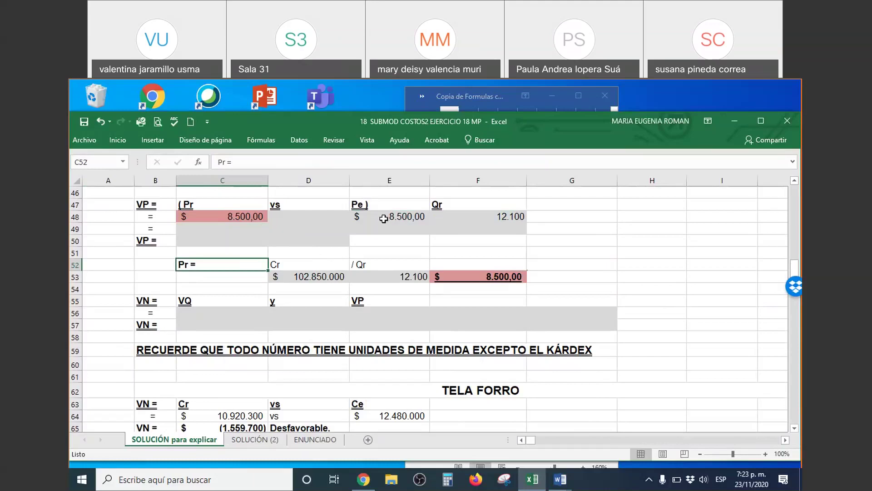
pyautogui.click(384, 218)
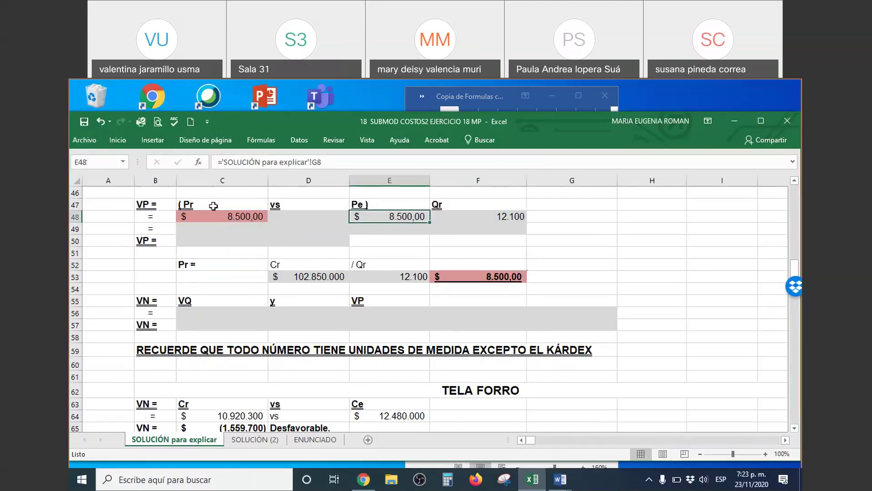
pyautogui.click(318, 220)
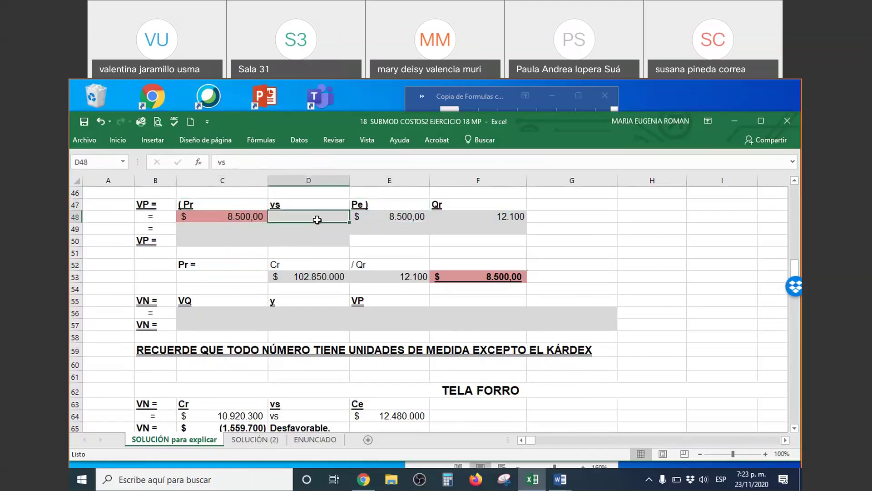
pyautogui.click(485, 222)
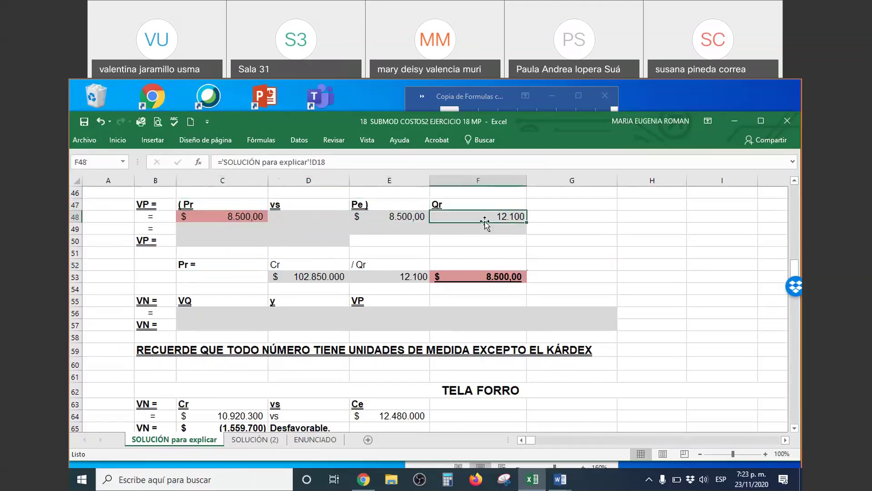
# Reveal the price variance calculation and its VP result in C49:F50 with black font.
pyautogui.click(249, 230)
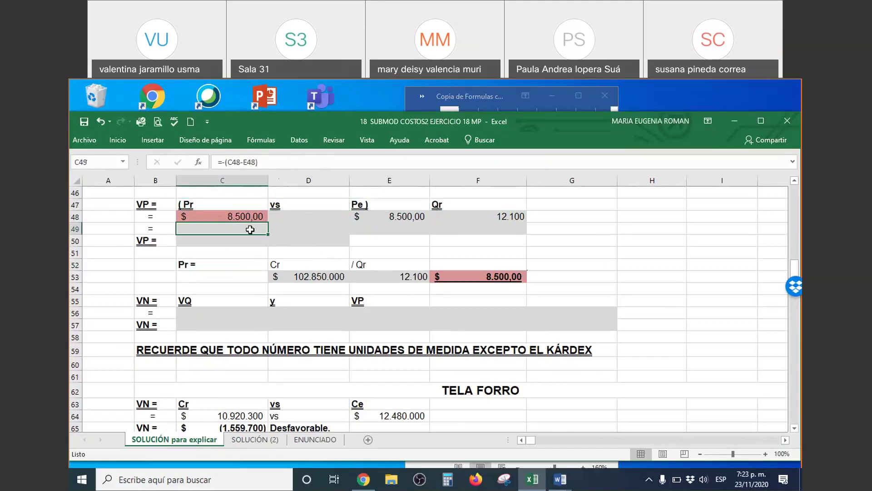
pyautogui.moveTo(250, 229); pyautogui.dragTo(500, 243)
pyautogui.rightClick(500, 243)
pyautogui.click(508, 251)
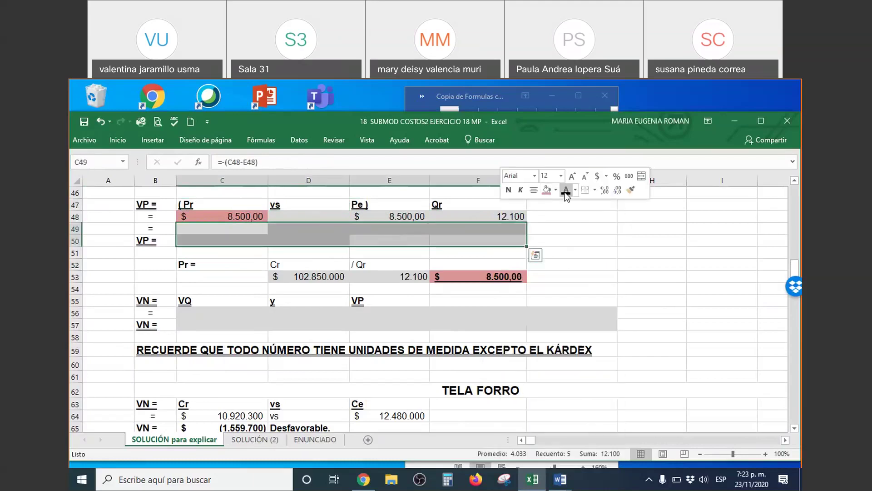
pyautogui.click(384, 255)
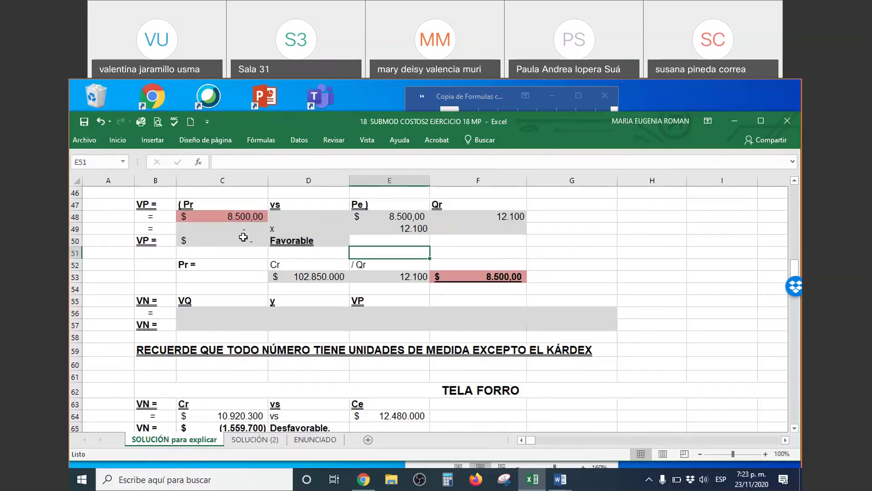
# Minimize the Word formulas document and reveal the VQ and VP amounts of the net variance VN in C55:F56 with black font.
pyautogui.click(557, 92)
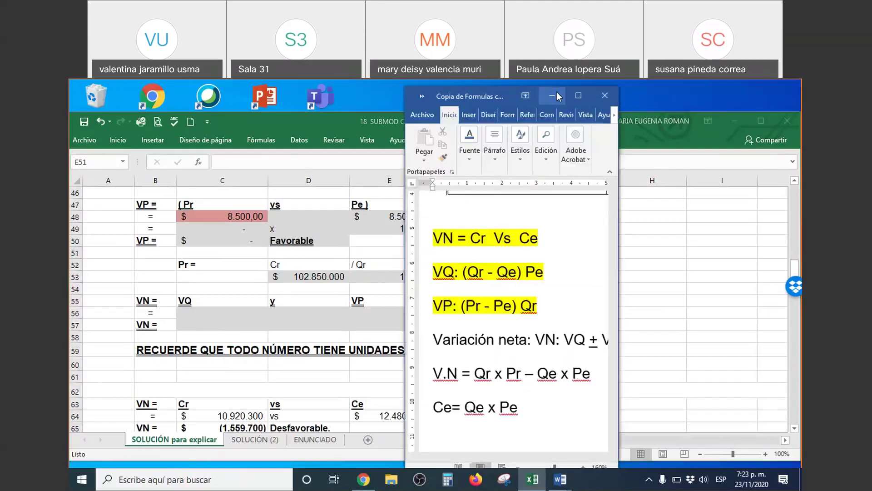
pyautogui.click(553, 95)
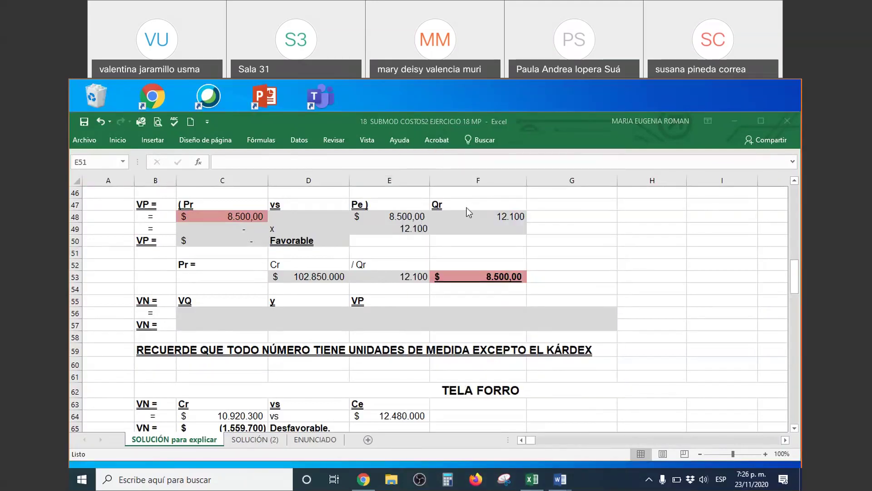
pyautogui.click(418, 253)
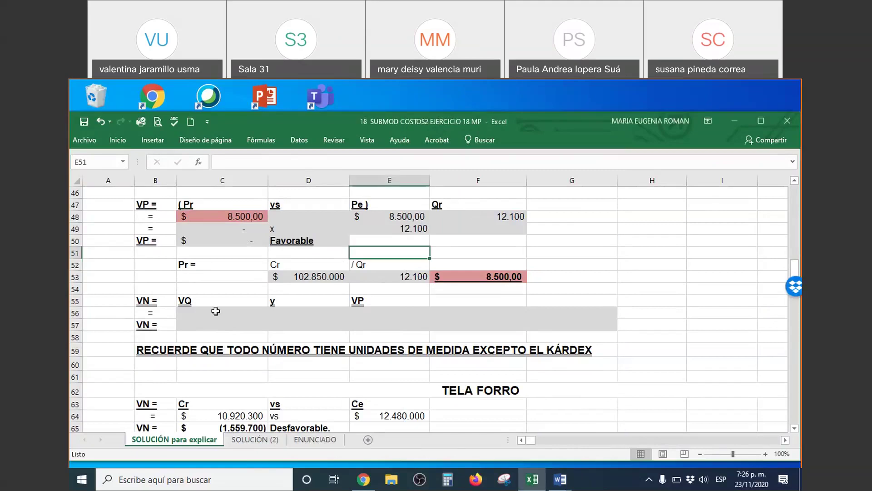
pyautogui.moveTo(209, 301); pyautogui.dragTo(506, 318)
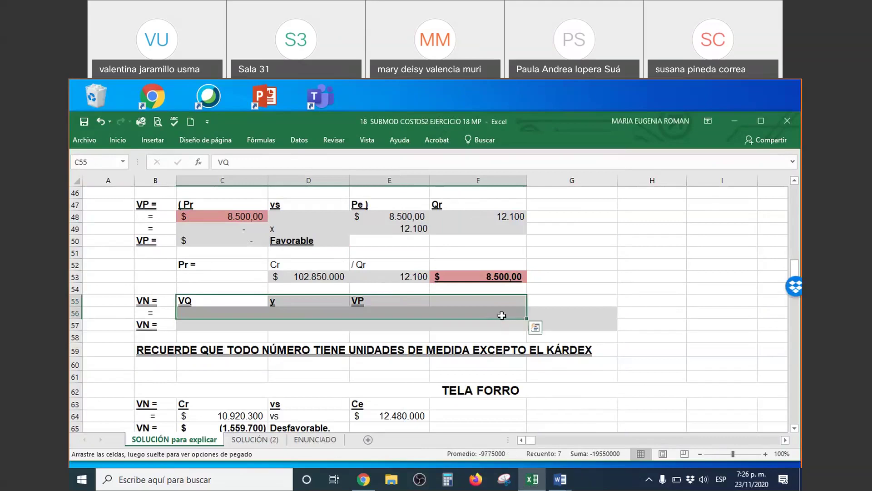
pyautogui.rightClick(502, 316)
pyautogui.click(569, 190)
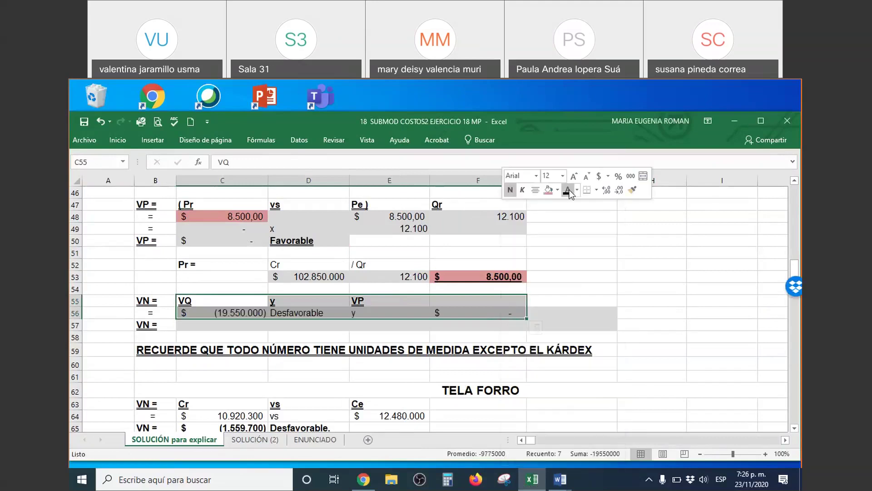
pyautogui.click(480, 316)
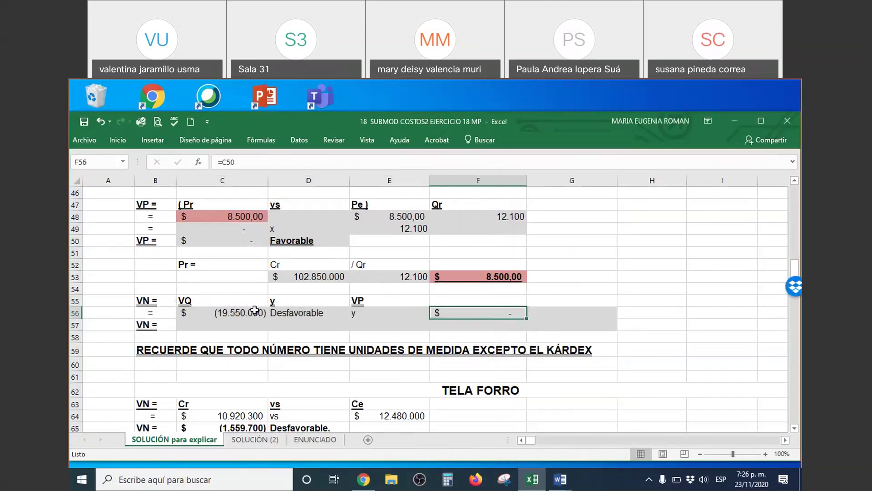
# Replace the VQ verdict in D56 with a reference to the quantity variance verdict in D44.
pyautogui.click(299, 316)
pyautogui.write('+')
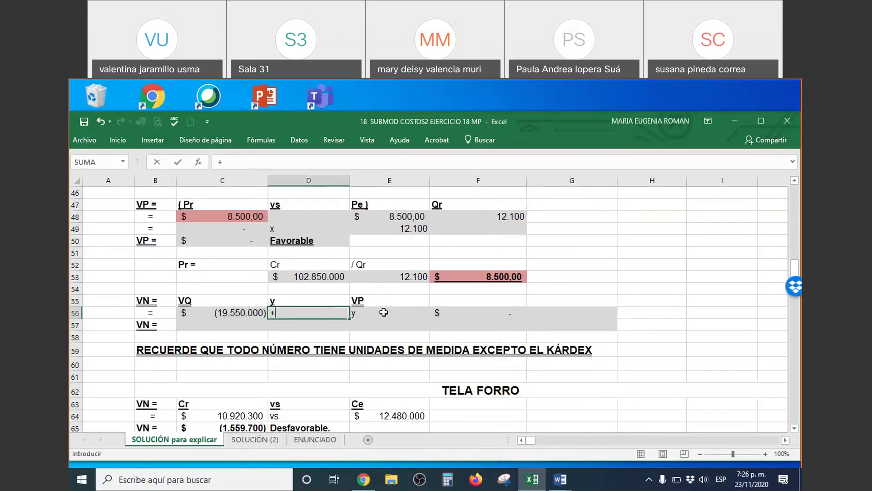
pyautogui.scroll(2, 296, 309)
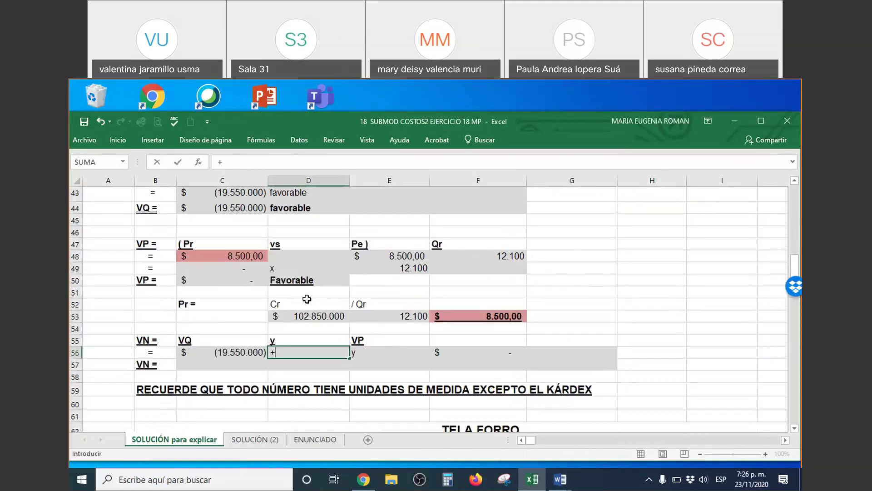
pyautogui.click(295, 252)
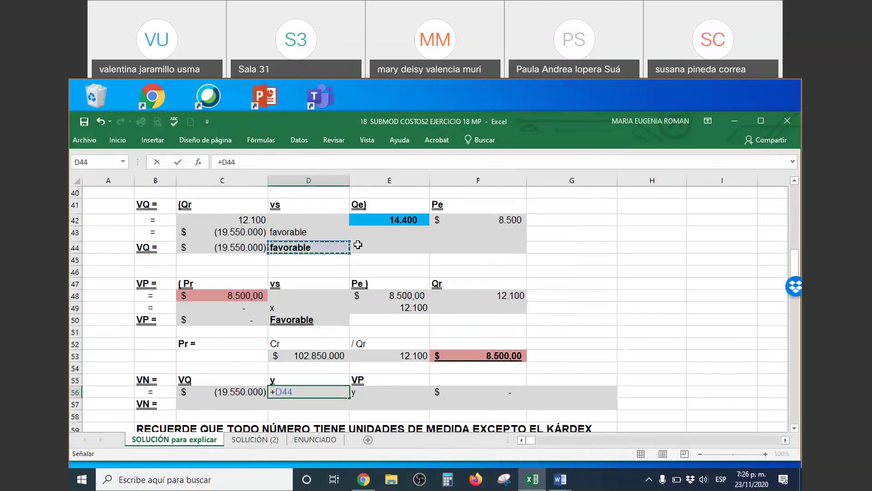
pyautogui.press('Return')
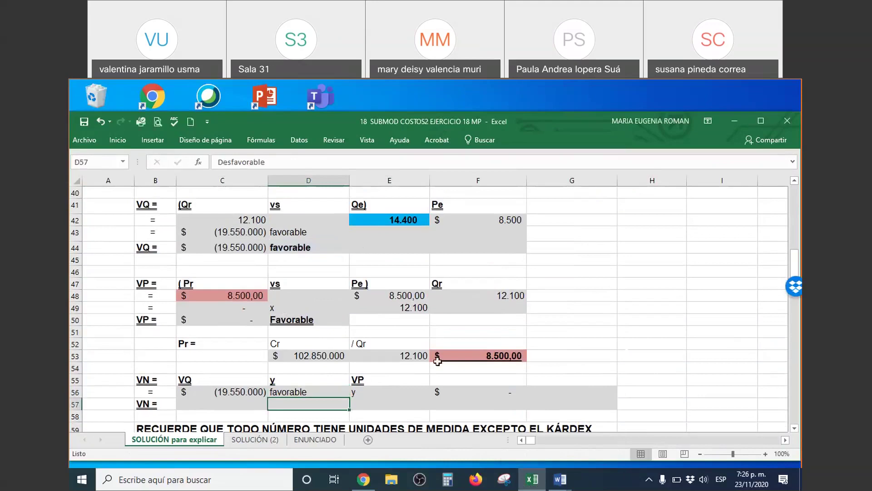
# Replace the VP verdict in G56 with a reference to the price variance verdict in D50.
pyautogui.click(486, 395)
pyautogui.click(537, 393)
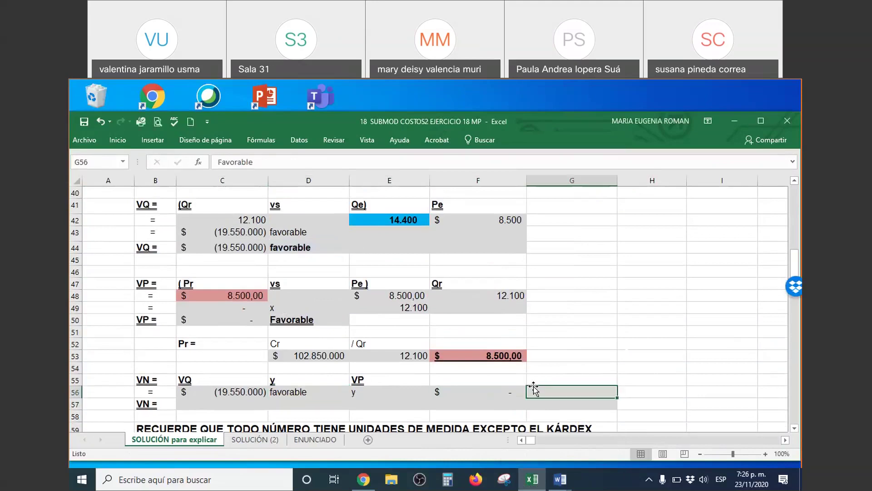
pyautogui.write('+')
pyautogui.click(306, 320)
pyautogui.press('Return')
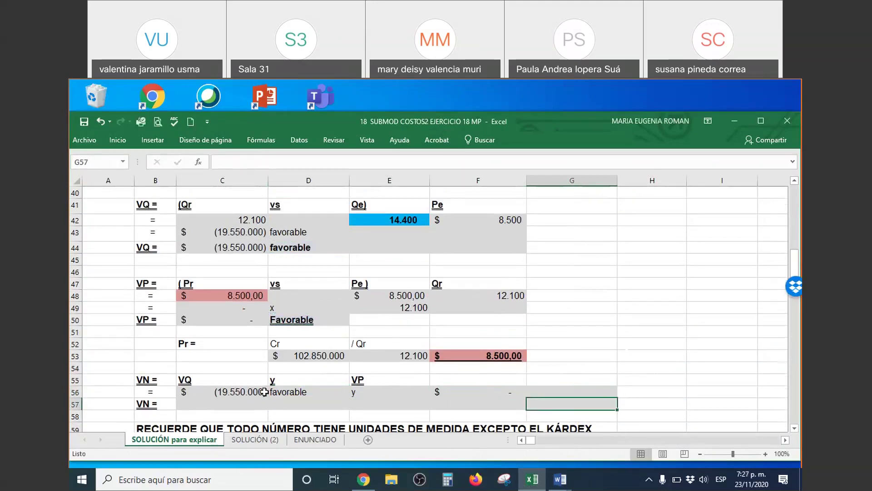
# Clear the fixed verdict in D57 and link it to the VQ verdict in D56.
pyautogui.scroll(-2, 264, 392)
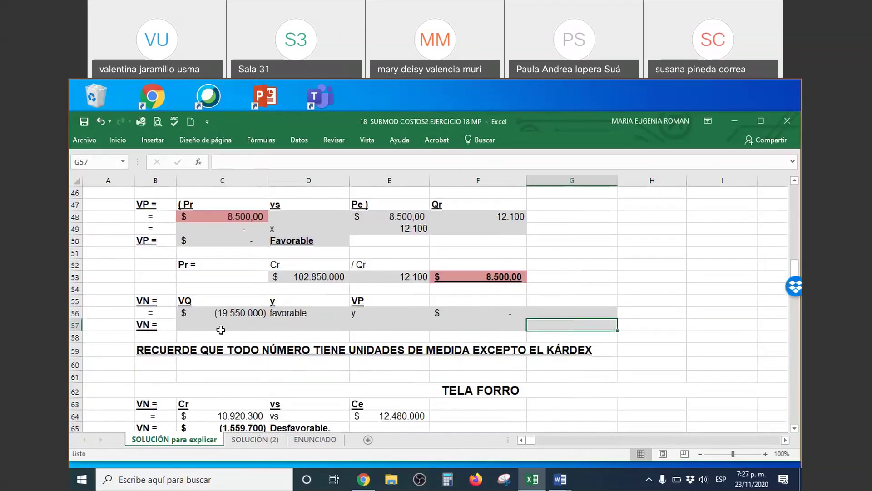
pyautogui.click(282, 325)
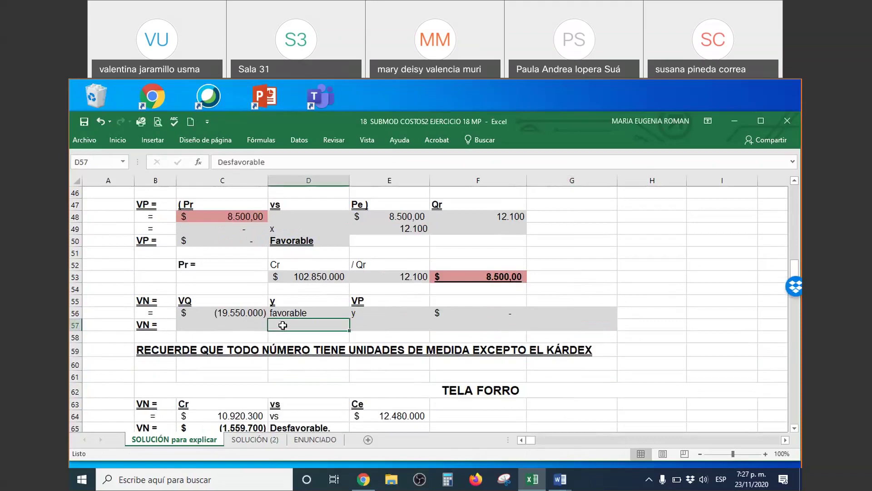
pyautogui.moveTo(283, 326); pyautogui.dragTo(479, 330)
pyautogui.press('BackSpace')
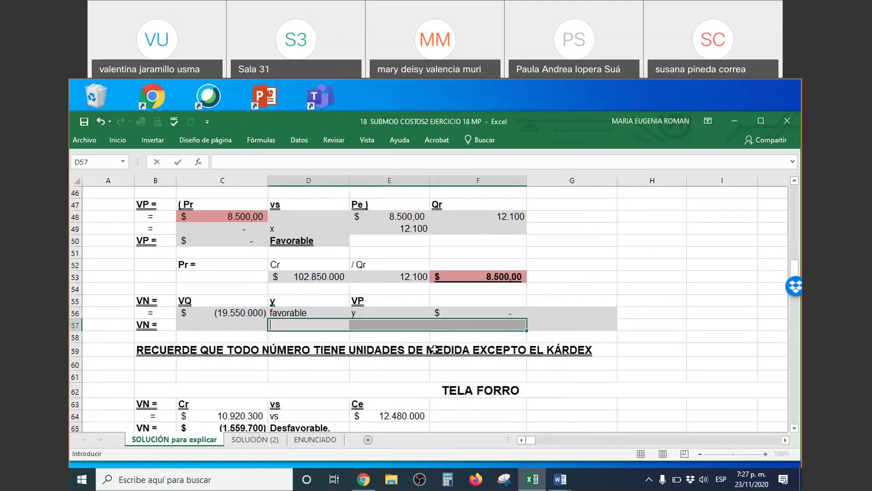
pyautogui.click(331, 337)
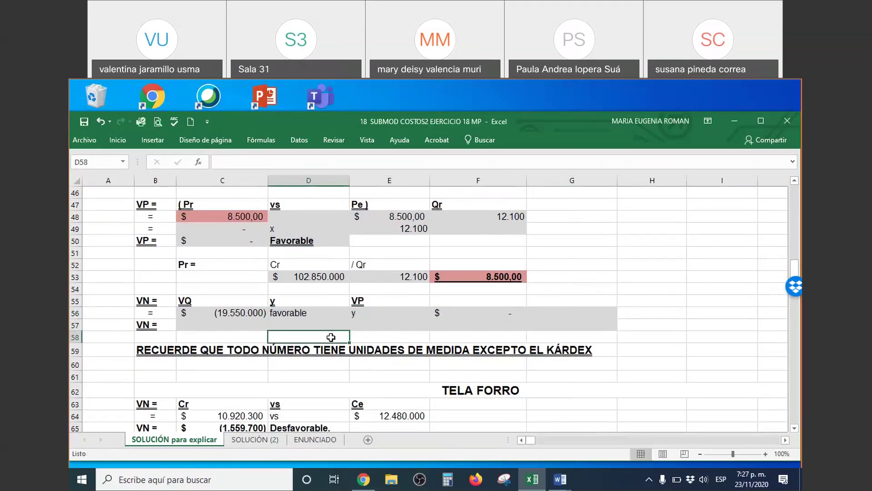
pyautogui.click(326, 321)
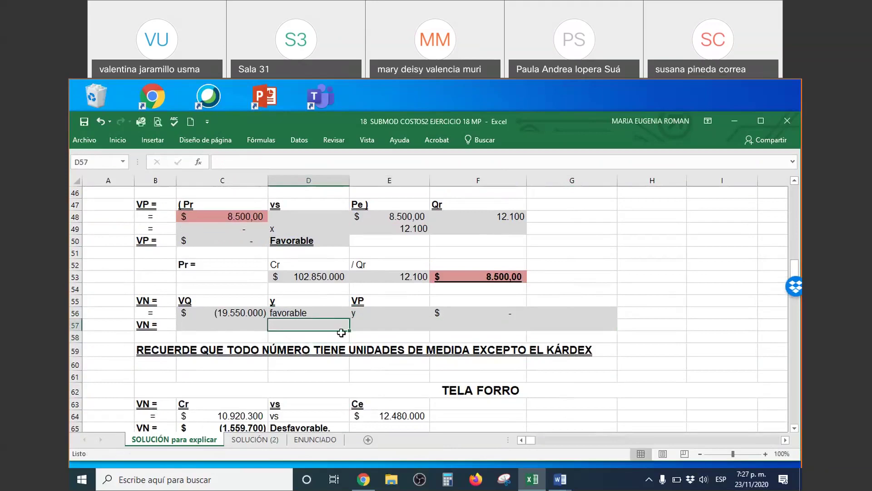
pyautogui.write('+')
pyautogui.click(340, 313)
pyautogui.press('Return')
# Reveal the net variance VN amount and its verdict in C57:D57 with black font.
pyautogui.click(309, 323)
pyautogui.moveTo(237, 326); pyautogui.dragTo(296, 328)
pyautogui.rightClick(299, 329)
pyautogui.click(362, 359)
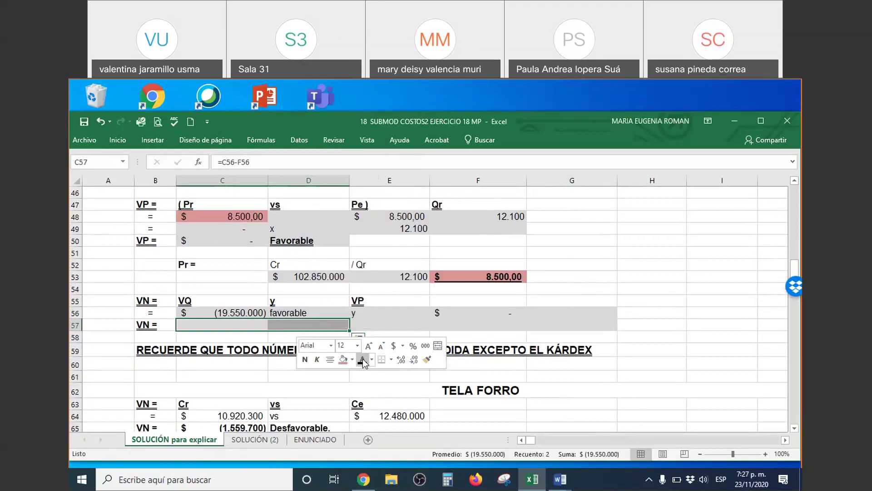
pyautogui.click(400, 324)
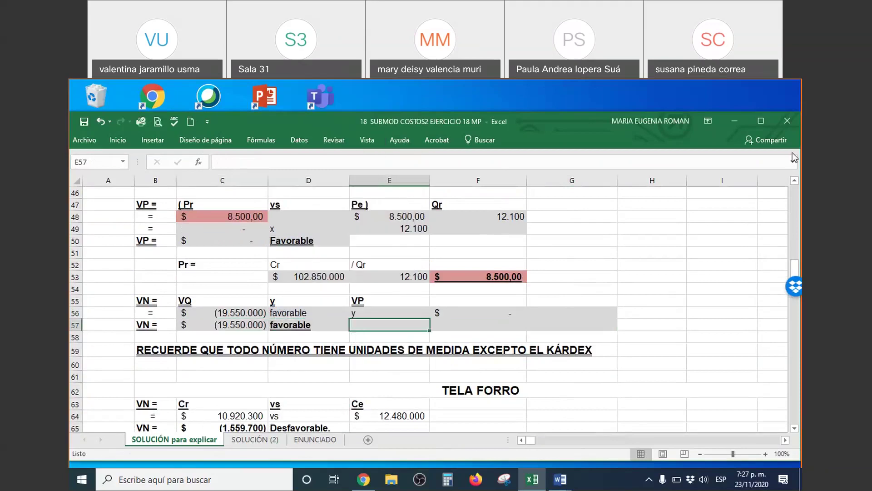
# Reveal the VP verdict in G56 with black font and select the VN result in C57:D57.
pyautogui.click(259, 314)
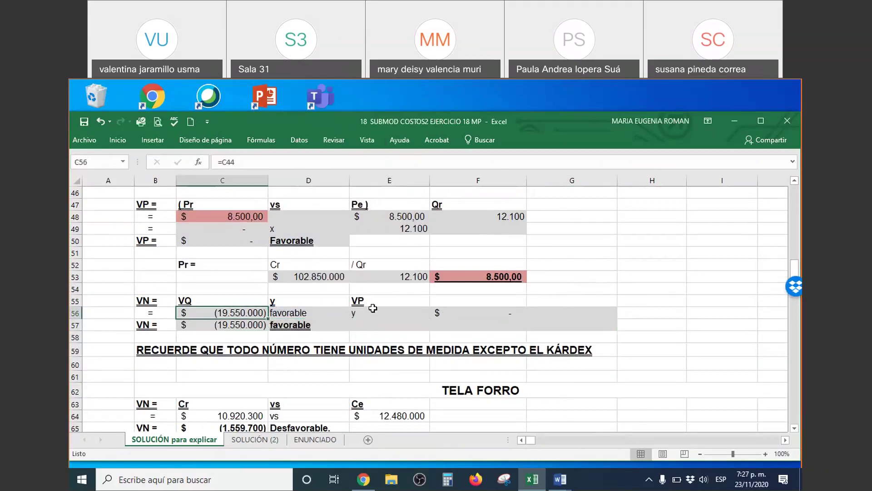
pyautogui.click(484, 310)
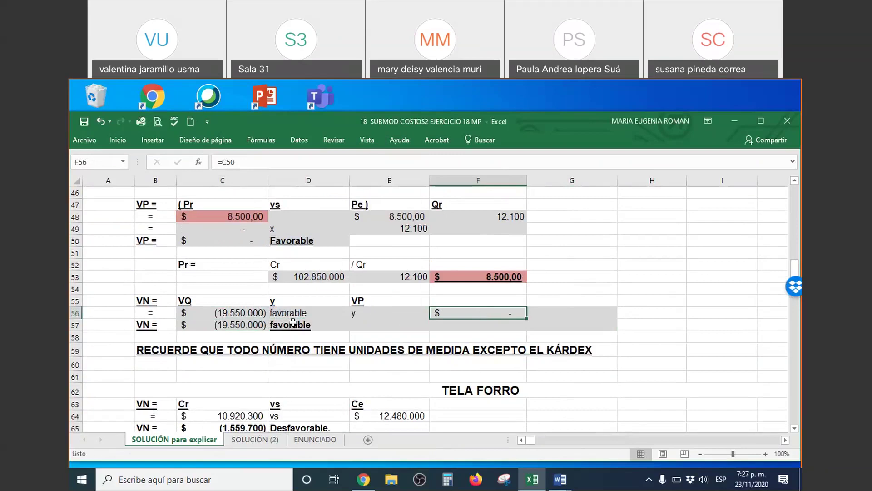
pyautogui.rightClick(547, 314)
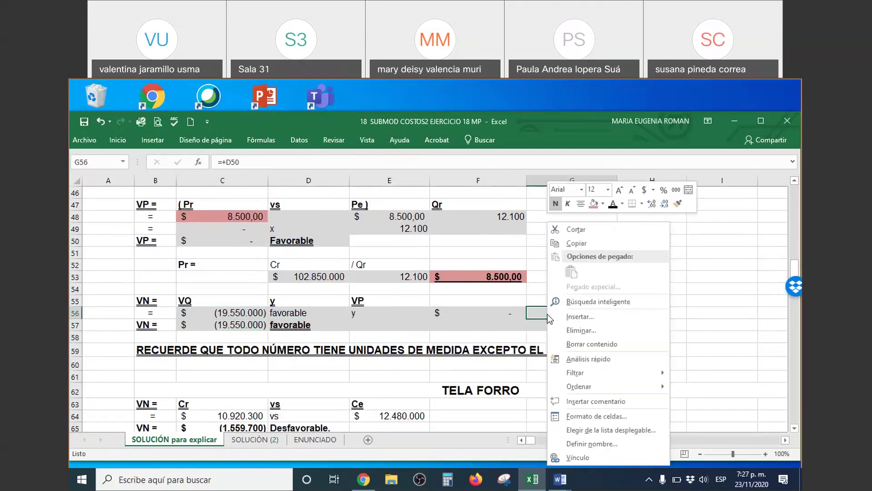
pyautogui.click(613, 203)
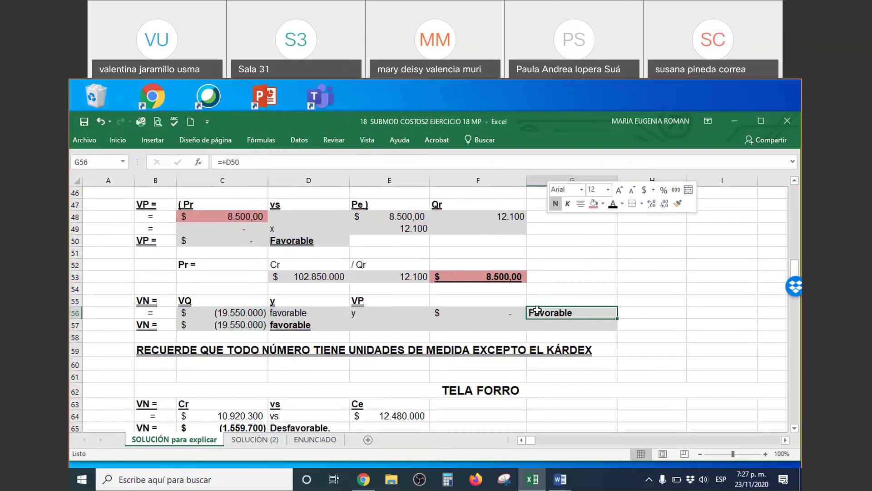
pyautogui.moveTo(255, 329); pyautogui.dragTo(310, 327)
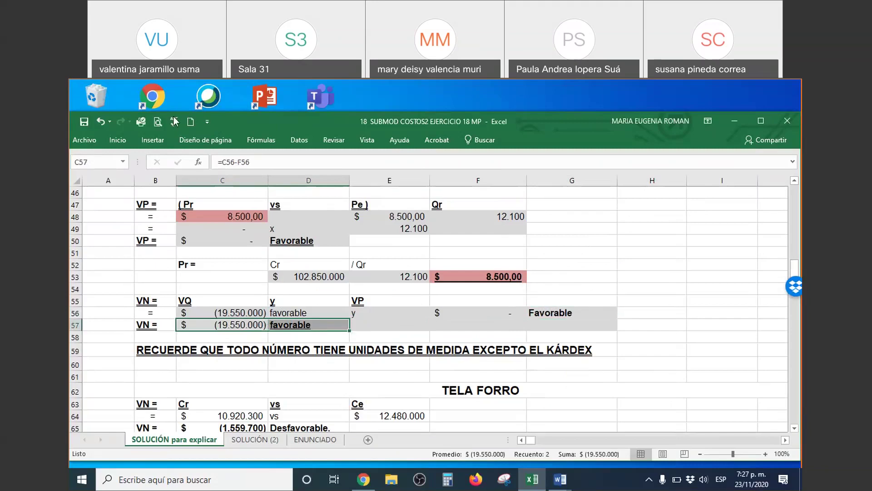
# Compare the indigo fabric's net variance from Cr and Ce in row 29 with the VN from VQ and VP in rows 55 to 57.
pyautogui.click(616, 94)
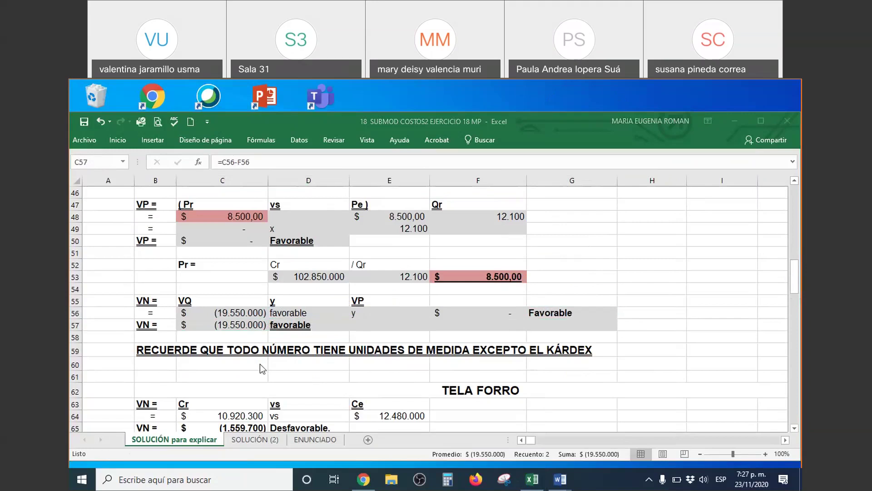
pyautogui.scroll(2, 261, 364)
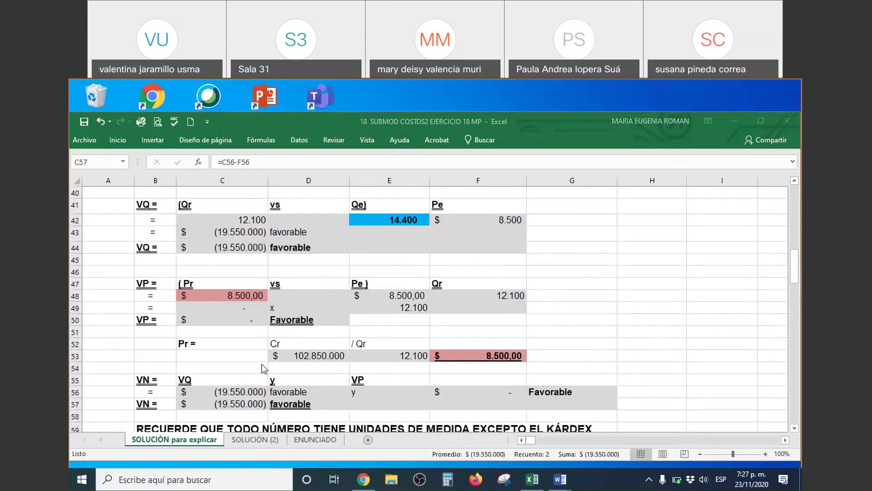
pyautogui.scroll(2, 261, 364)
pyautogui.scroll(4, 262, 364)
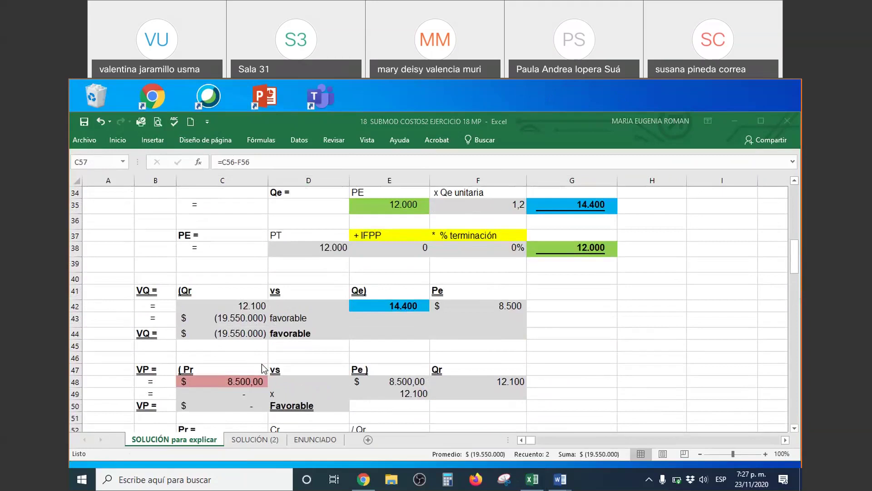
pyautogui.click(148, 246)
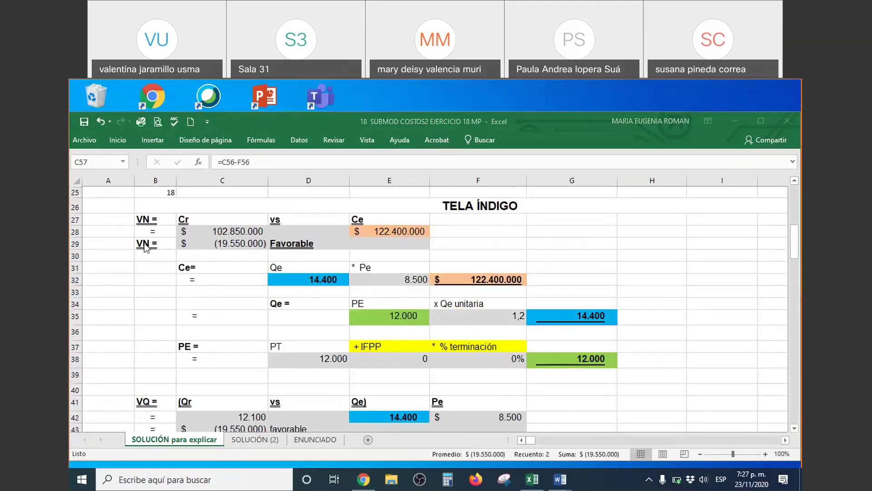
pyautogui.moveTo(292, 241); pyautogui.dragTo(395, 244)
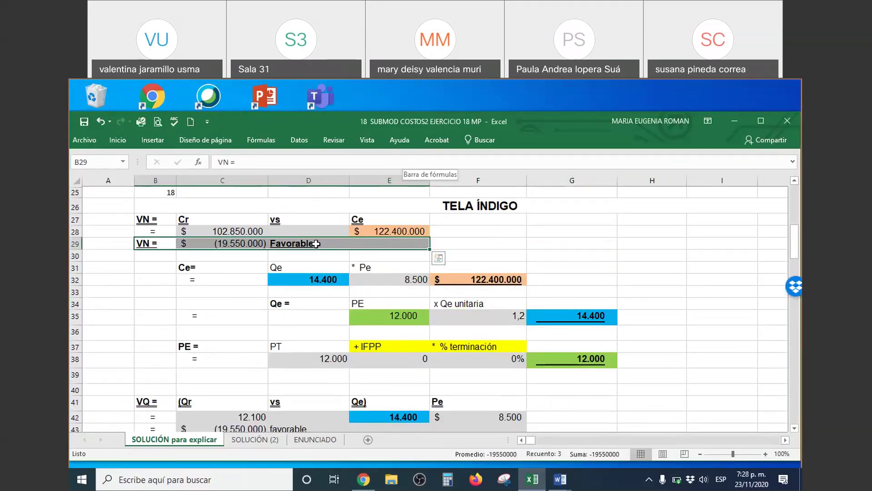
pyautogui.scroll(-1, 313, 241)
pyautogui.scroll(-7, 313, 241)
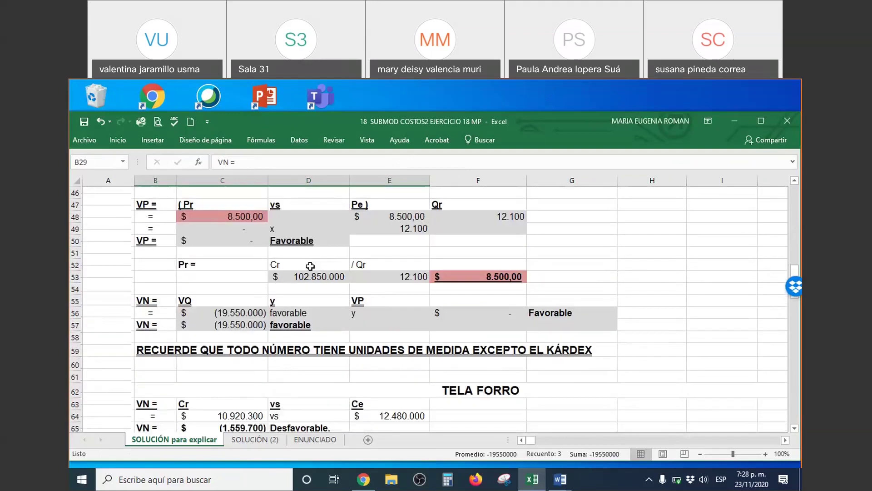
pyautogui.scroll(1, 197, 336)
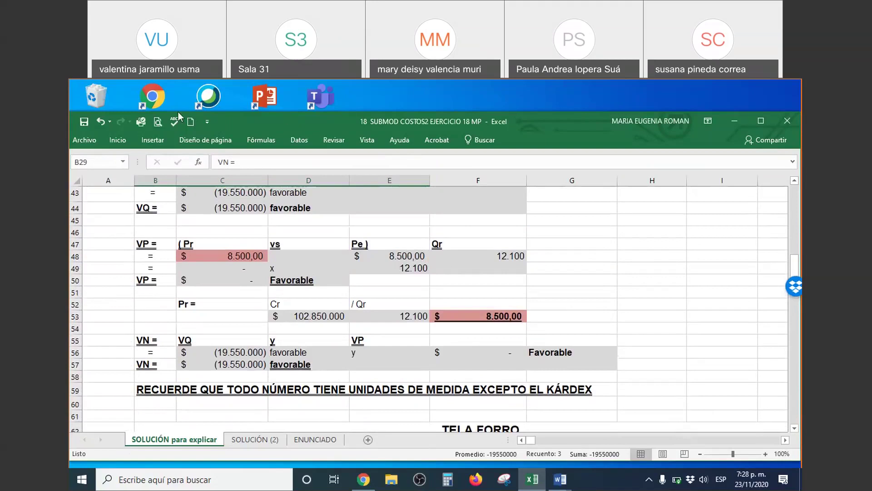
pyautogui.click(501, 89)
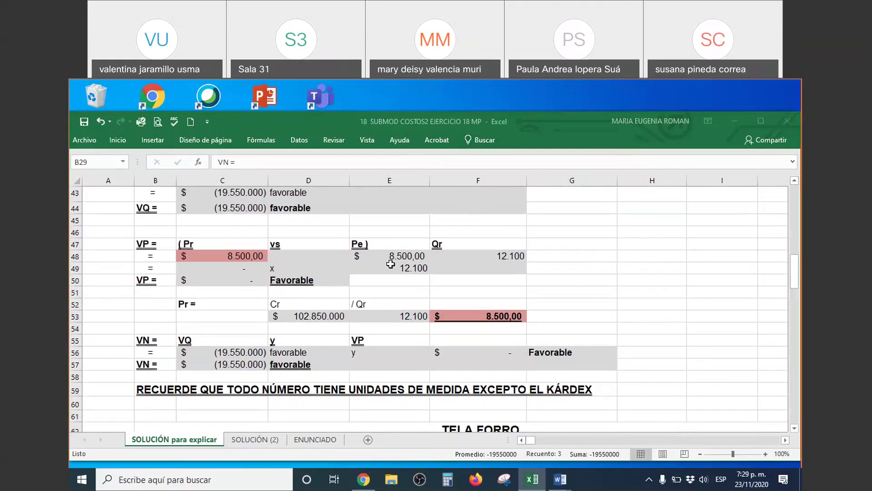
pyautogui.click(146, 363)
pyautogui.moveTo(147, 364); pyautogui.dragTo(593, 343)
# Hide rows 31 to 53 to bring the two net variance calculations together.
pyautogui.moveTo(75, 316); pyautogui.dragTo(82, 353)
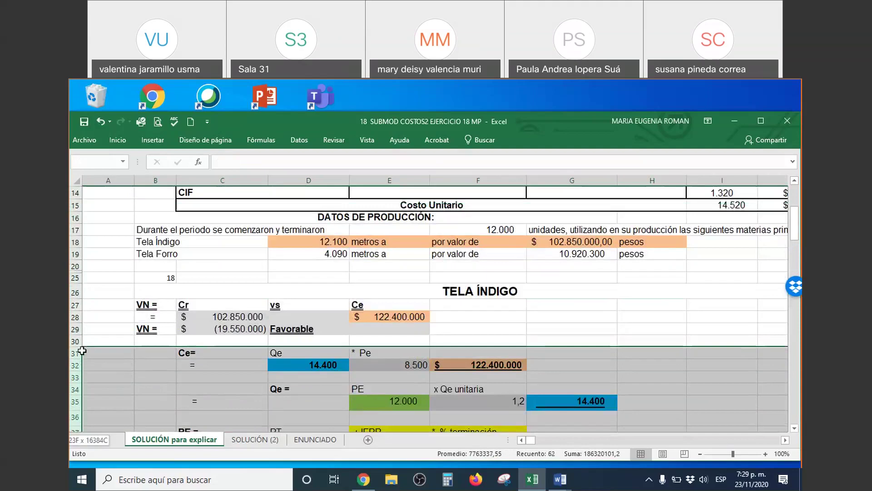
pyautogui.rightClick(161, 367)
pyautogui.scroll(-15, 207, 345)
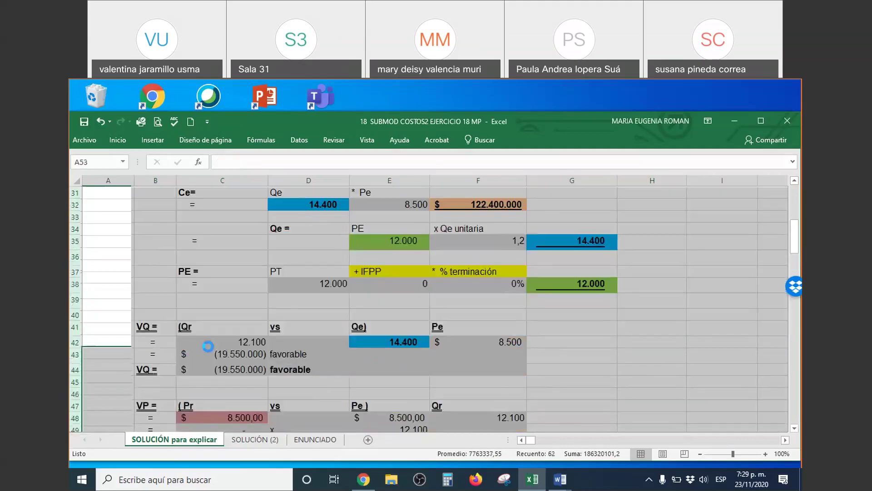
pyautogui.scroll(-2, 283, 306)
pyautogui.scroll(9, 280, 300)
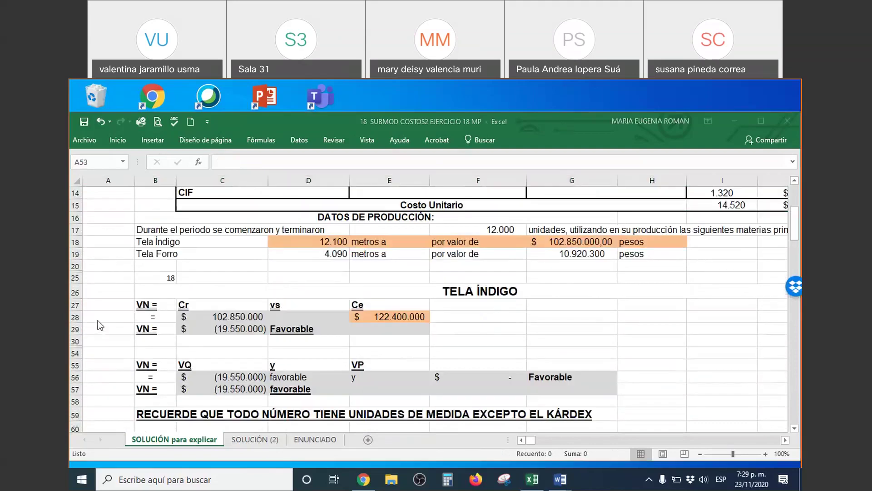
# Annotate in red a circle around the lower VN labels, a tick beside its favorable verdict and an outline around the upper VN block.
pyautogui.moveTo(145, 358)
pyautogui.mouseDown()
pyautogui.moveTo(132, 380)
pyautogui.moveTo(155, 403)
pyautogui.moveTo(164, 377)
pyautogui.moveTo(145, 358)
pyautogui.mouseUp()
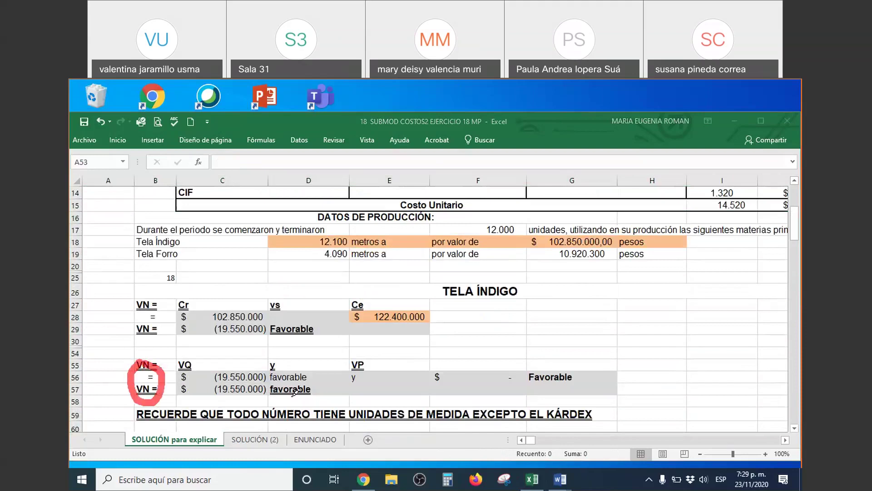
pyautogui.moveTo(318, 395); pyautogui.dragTo(341, 386)
pyautogui.moveTo(133, 295)
pyautogui.mouseDown()
pyautogui.moveTo(134, 336)
pyautogui.moveTo(191, 351)
pyautogui.moveTo(443, 343)
pyautogui.moveTo(436, 293)
pyautogui.moveTo(345, 273)
pyautogui.moveTo(138, 294)
pyautogui.mouseUp()
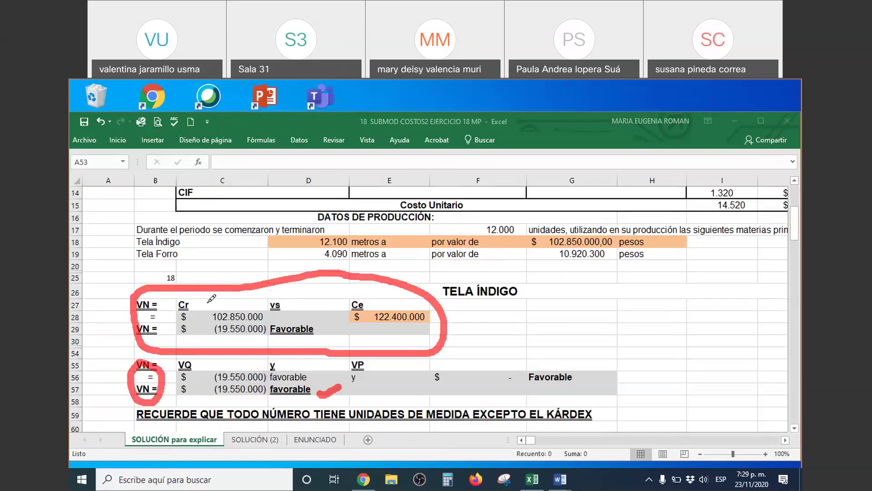
# Mark Cr, Ce, VQ and VP with red ticks and join the two VN results with a curved line.
pyautogui.moveTo(208, 303); pyautogui.dragTo(234, 289)
pyautogui.click(377, 302)
pyautogui.moveTo(378, 302); pyautogui.dragTo(395, 287)
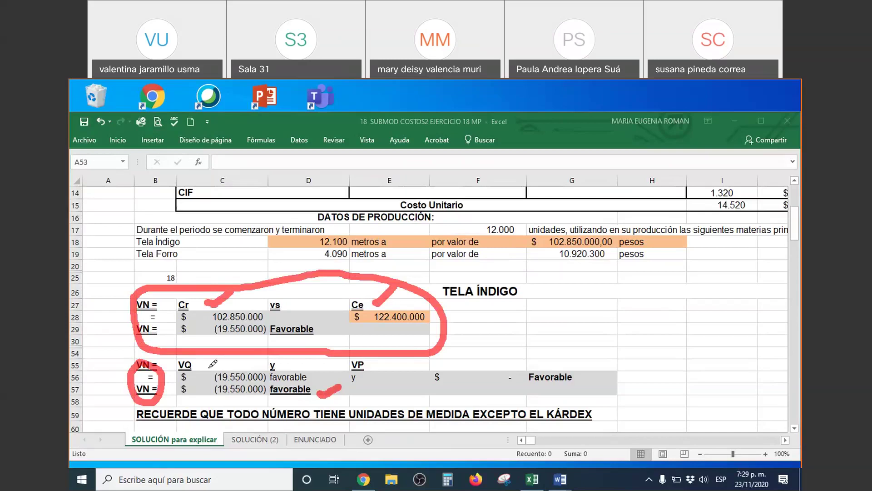
pyautogui.moveTo(204, 363); pyautogui.dragTo(235, 353)
pyautogui.moveTo(381, 369); pyautogui.dragTo(400, 354)
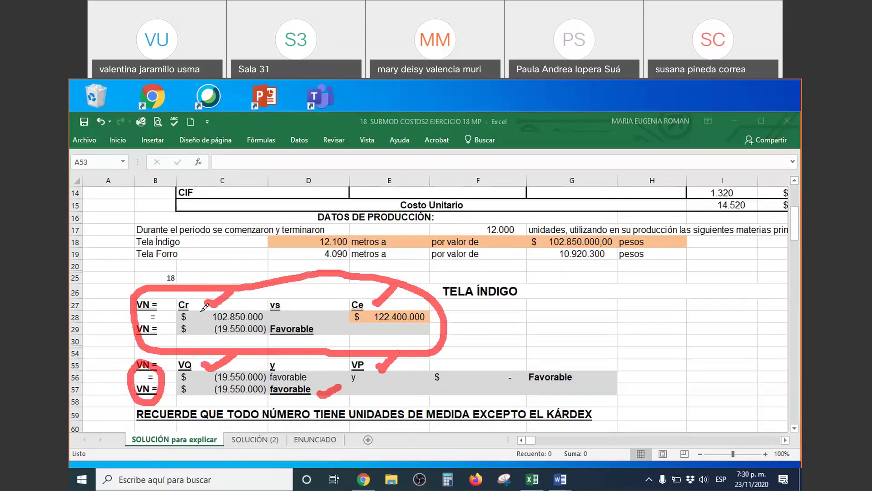
pyautogui.moveTo(210, 324)
pyautogui.mouseDown()
pyautogui.moveTo(193, 340)
pyautogui.moveTo(198, 393)
pyautogui.moveTo(206, 400)
pyautogui.mouseUp()
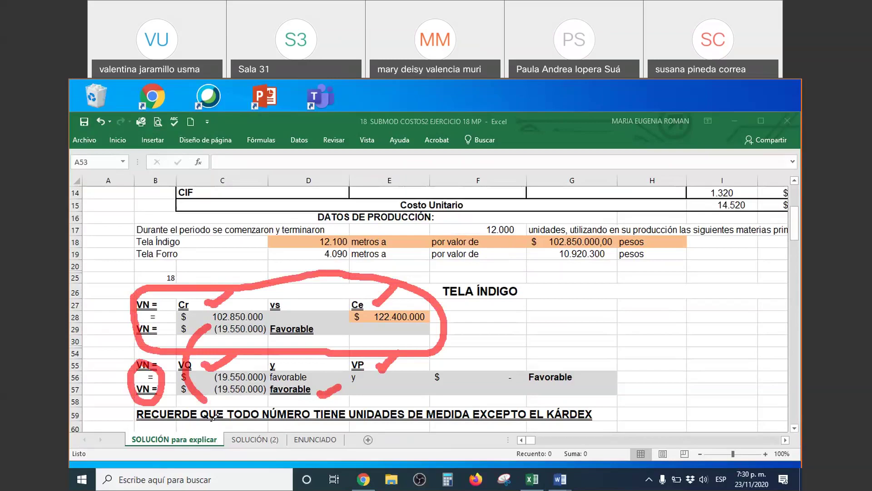
# Undo all the red annotation strokes over the two VN calculations.
pyautogui.hotkey('ctrl', 'z')
pyautogui.hotkey('ctrl', 'z')
pyautogui.hotkey('ctrl', 'z')
pyautogui.hotkey('ctrl', 'z')
pyautogui.hotkey('ctrl', 'z')
pyautogui.hotkey('ctrl', 'z')
pyautogui.hotkey('ctrl', 'z')
pyautogui.hotkey('ctrl', 'z')
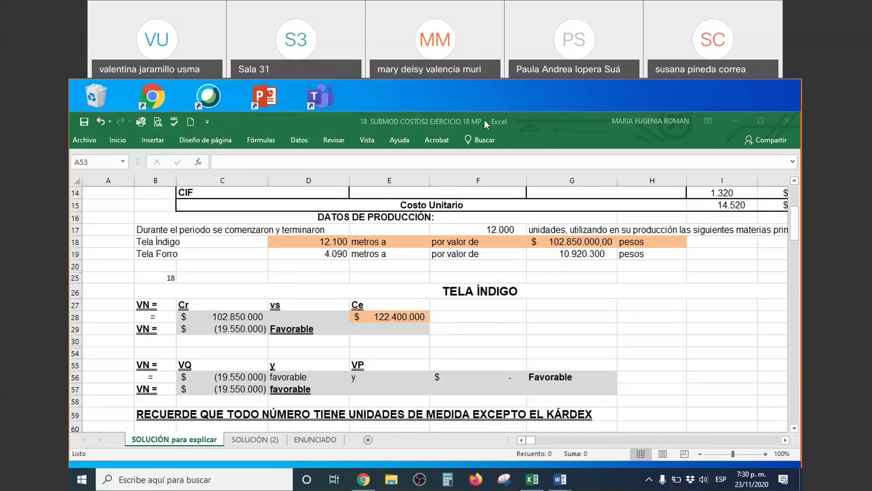
# Unhide rows 31 to 53 between the two VN calculations.
pyautogui.moveTo(75, 335); pyautogui.dragTo(76, 353)
pyautogui.rightClick(76, 353)
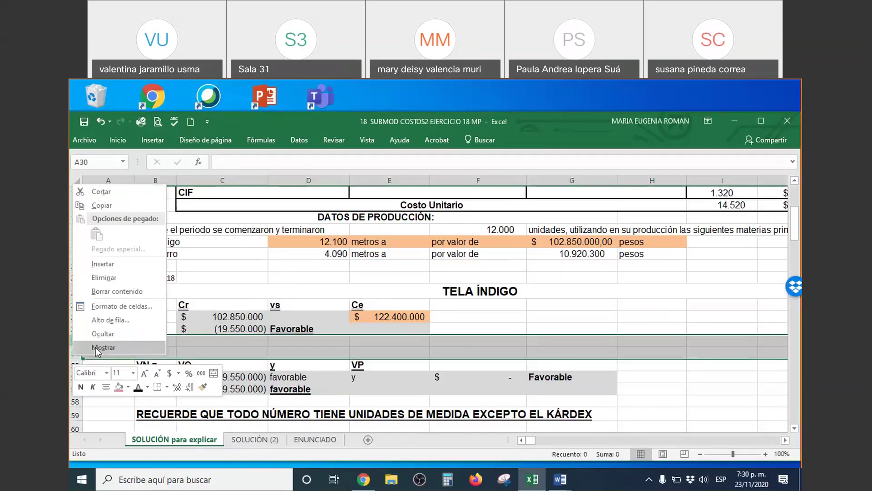
pyautogui.click(96, 348)
pyautogui.scroll(-5, 389, 312)
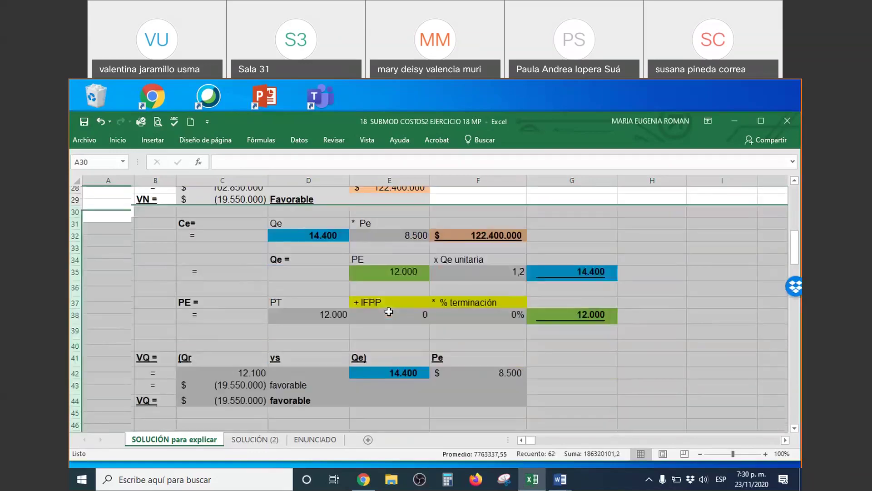
pyautogui.scroll(-4, 389, 312)
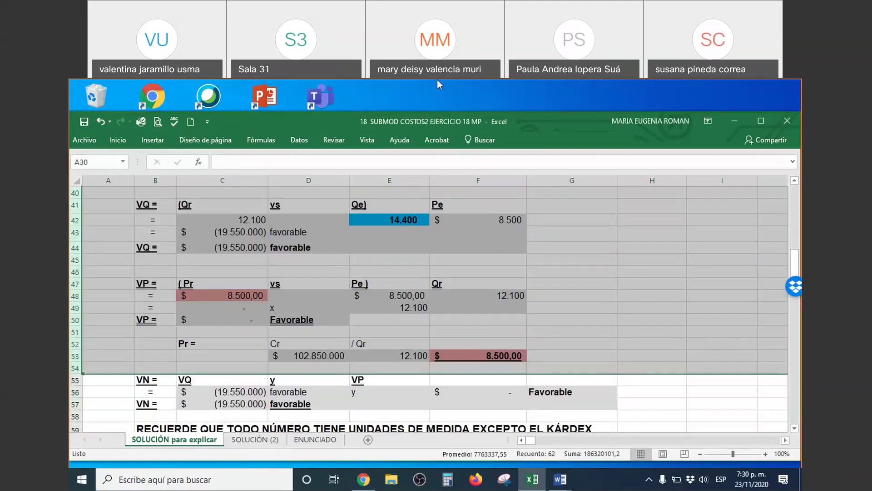
pyautogui.click(500, 96)
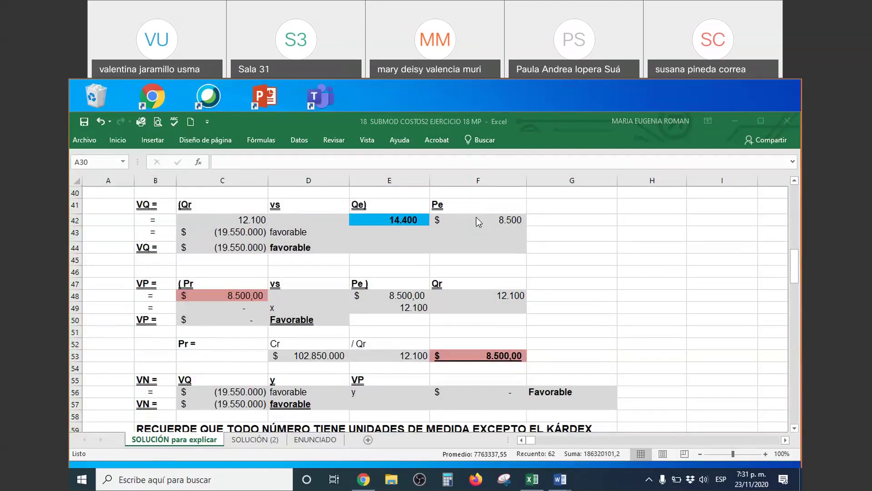
# Fill the Tela Forro row C9:H9 of the standard cost card with blue.
pyautogui.scroll(11, 546, 286)
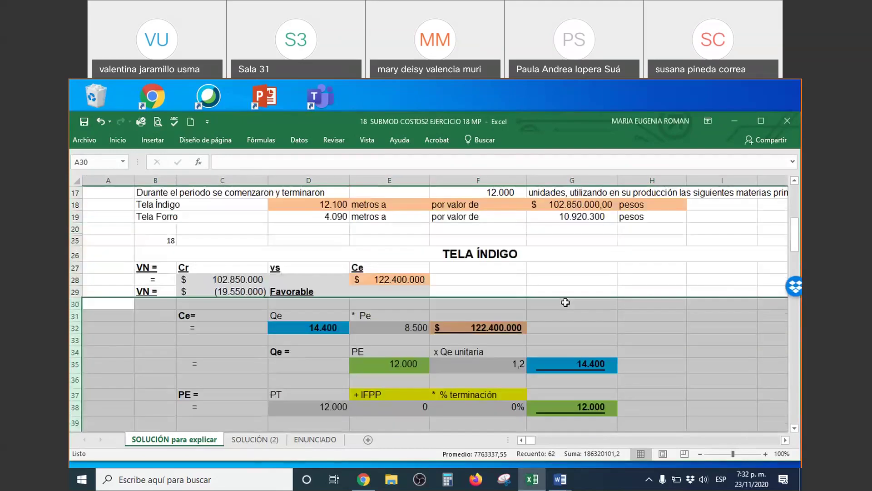
pyautogui.scroll(1, 563, 301)
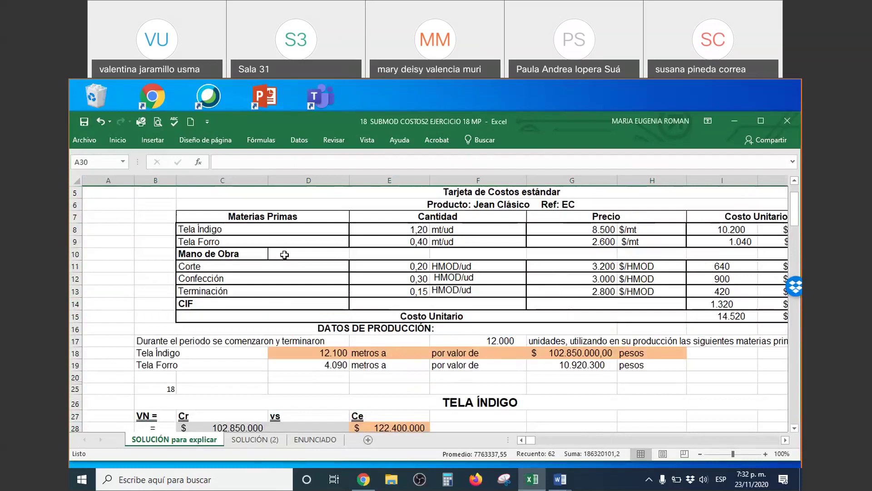
pyautogui.moveTo(230, 237); pyautogui.dragTo(652, 242)
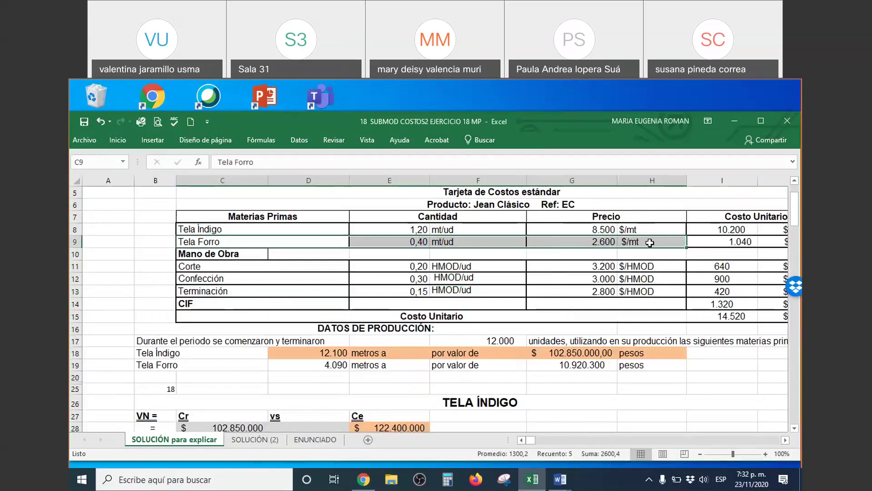
pyautogui.rightClick(652, 242)
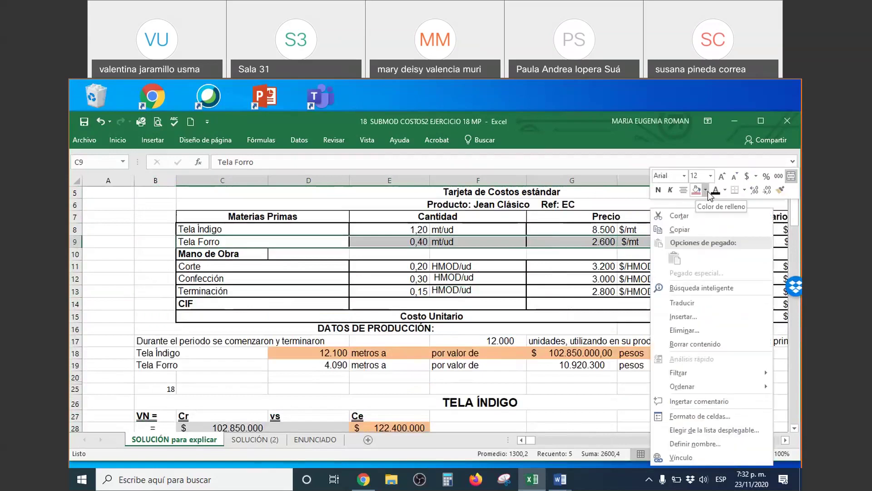
pyautogui.click(705, 190)
pyautogui.click(735, 216)
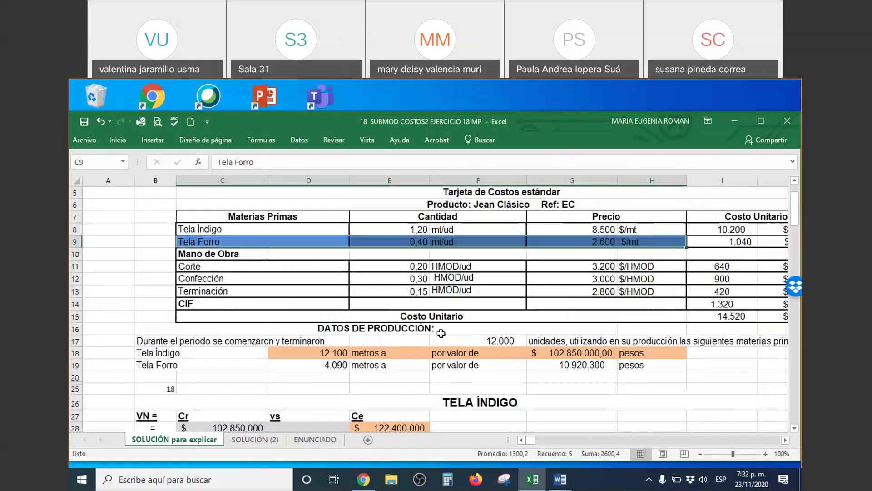
# Apply the same blue fill to the Tela Forro production data in B19:H19.
pyautogui.click(198, 329)
pyautogui.moveTo(199, 373); pyautogui.dragTo(636, 366)
pyautogui.rightClick(638, 366)
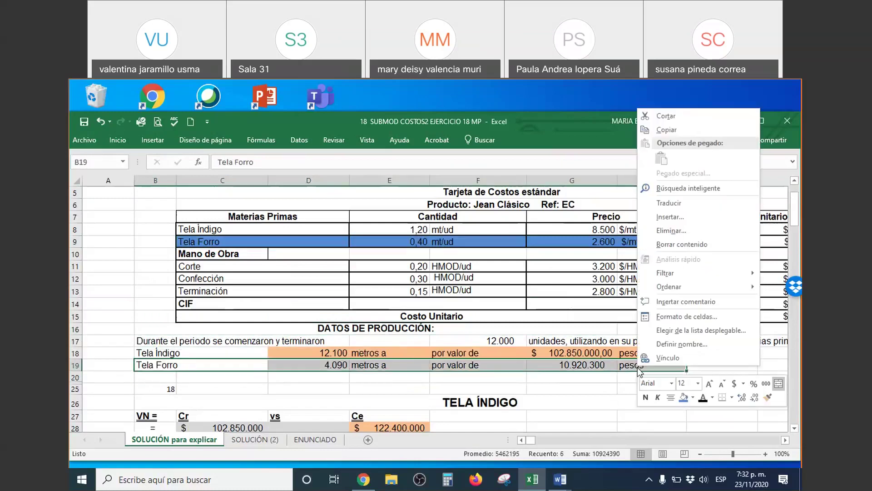
pyautogui.click(684, 398)
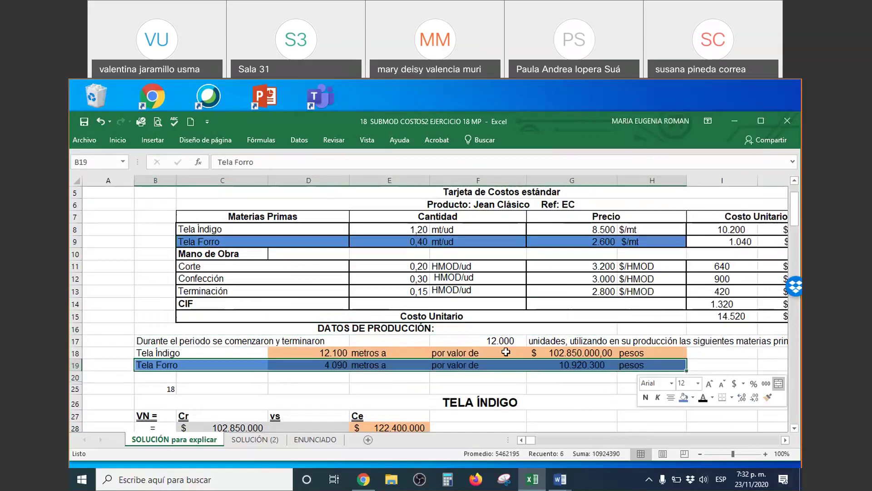
# Fill the number of finished units in F17 with the same blue.
pyautogui.click(496, 340)
pyautogui.rightClick(498, 341)
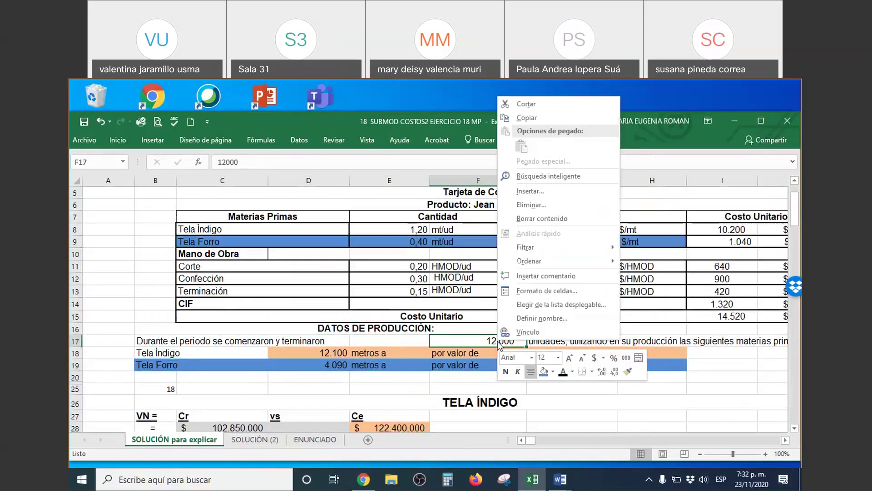
pyautogui.click(544, 371)
pyautogui.click(565, 423)
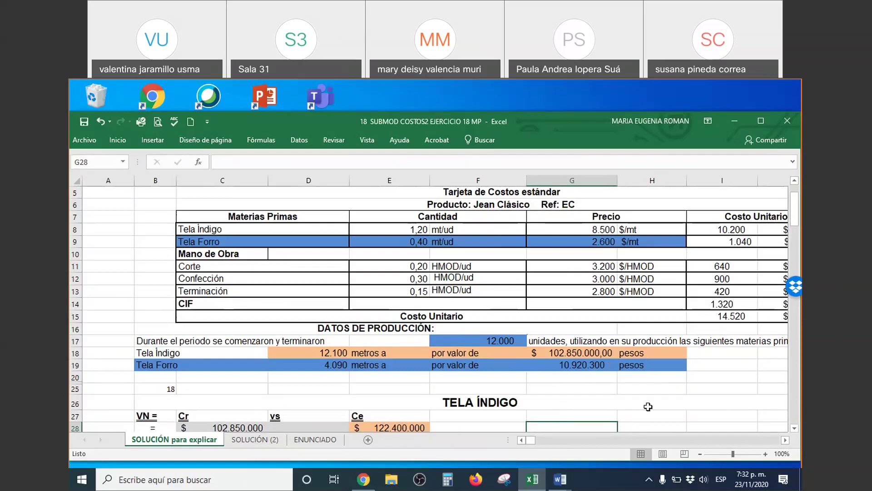
# Review Tela Forro's standard quantity and price in row 9, the units produced in F17 and its actual usage in row 19.
pyautogui.moveTo(194, 244); pyautogui.dragTo(402, 240)
pyautogui.moveTo(475, 240); pyautogui.dragTo(398, 245)
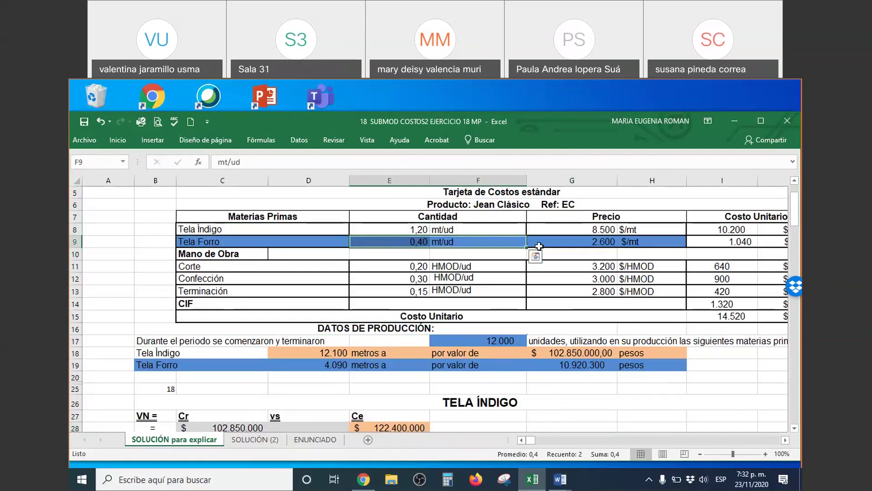
pyautogui.moveTo(573, 244); pyautogui.dragTo(656, 243)
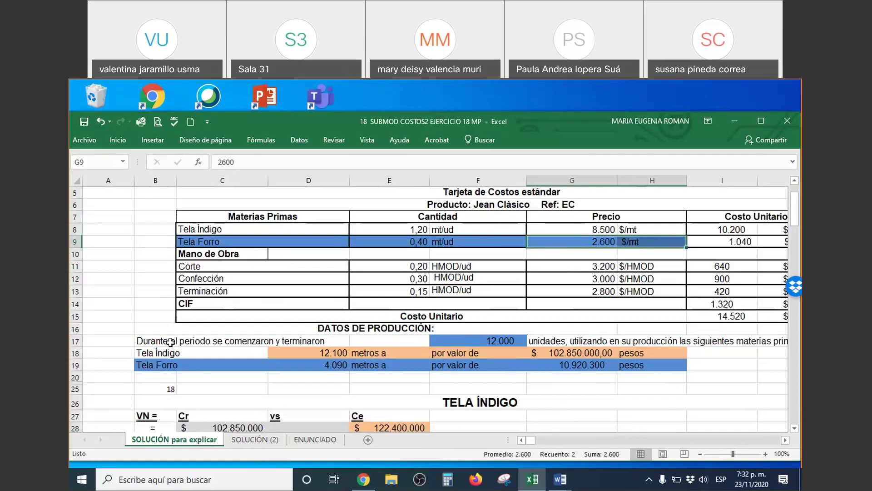
pyautogui.click(494, 341)
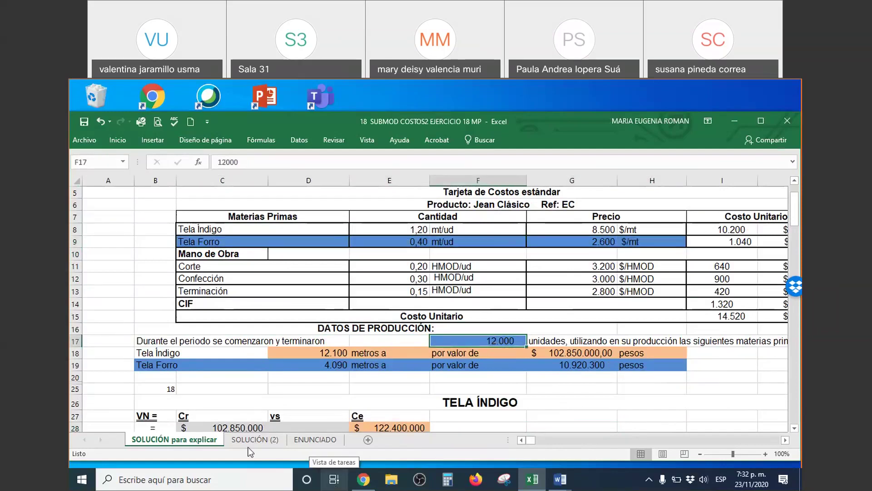
pyautogui.click(159, 366)
pyautogui.moveTo(158, 366); pyautogui.dragTo(638, 369)
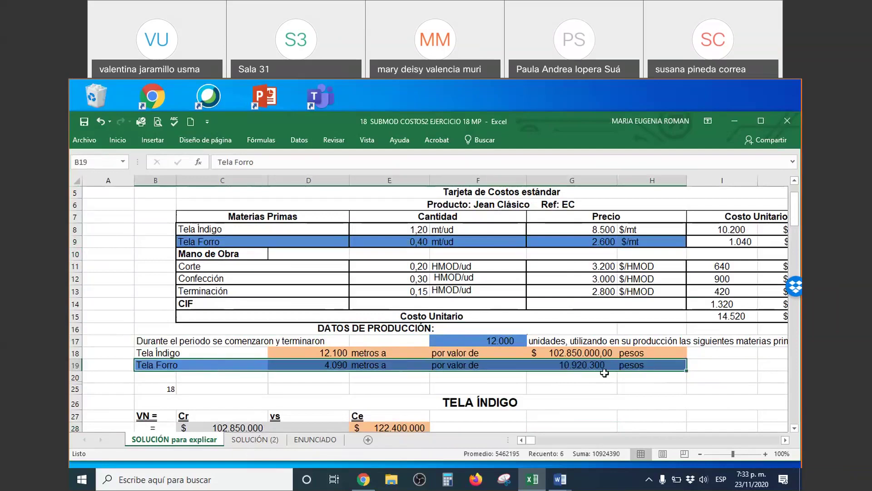
# Format the Tela Forro material value in G19 as currency and show G18:G19 without decimals.
pyautogui.click(593, 365)
pyautogui.rightClick(593, 365)
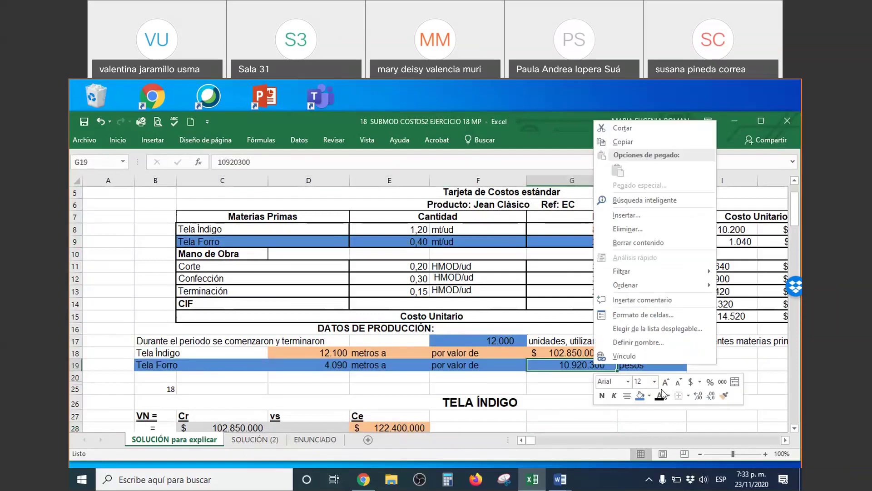
pyautogui.click(691, 383)
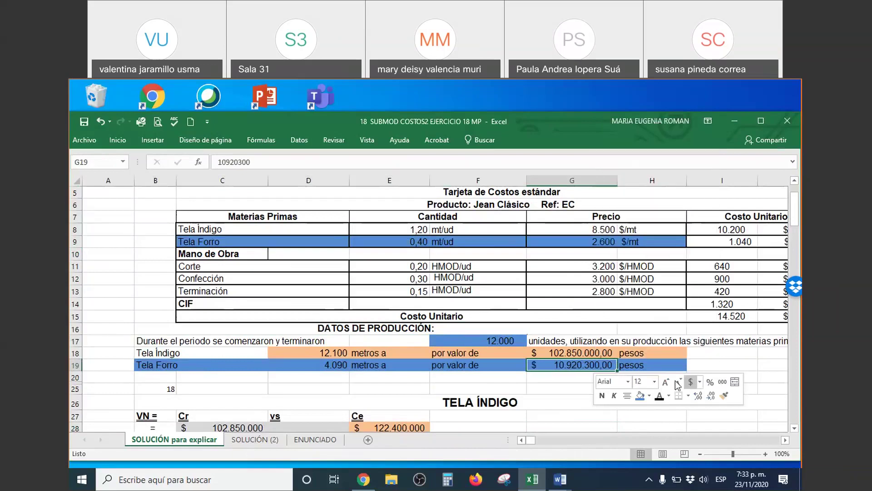
pyautogui.moveTo(605, 353); pyautogui.dragTo(609, 365)
pyautogui.rightClick(609, 365)
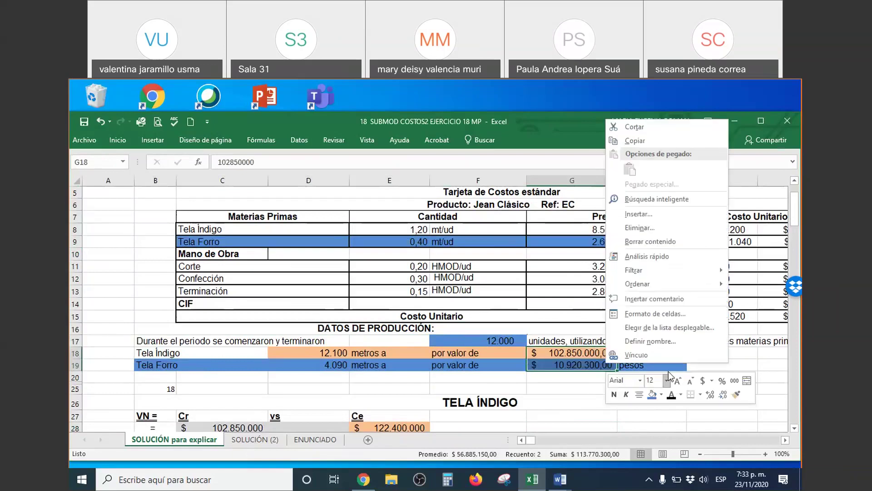
pyautogui.doubleClick(720, 394)
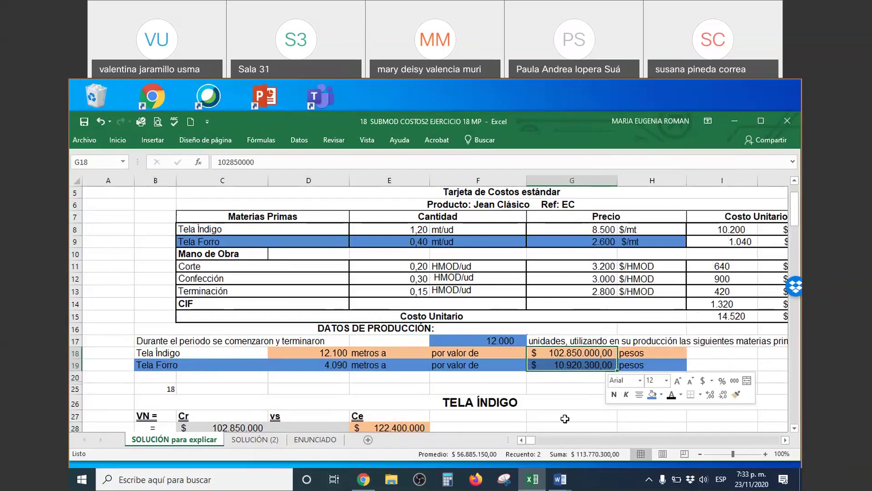
pyautogui.click(564, 416)
pyautogui.click(587, 384)
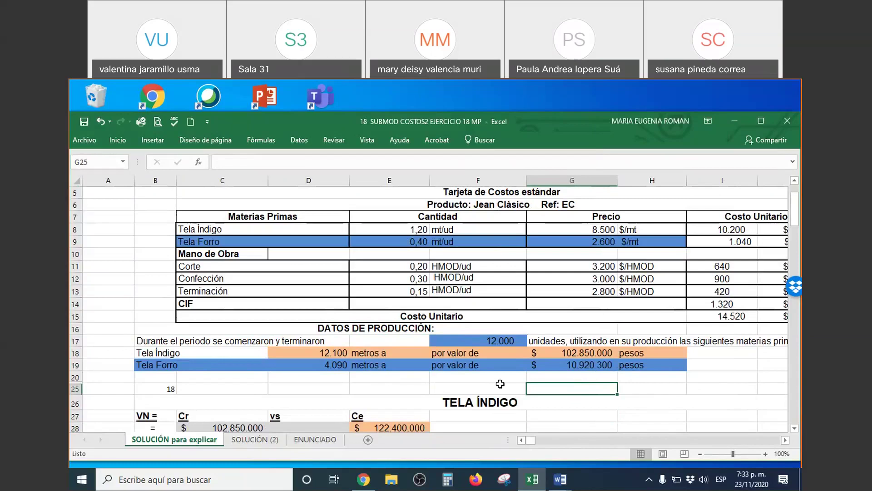
pyautogui.click(500, 96)
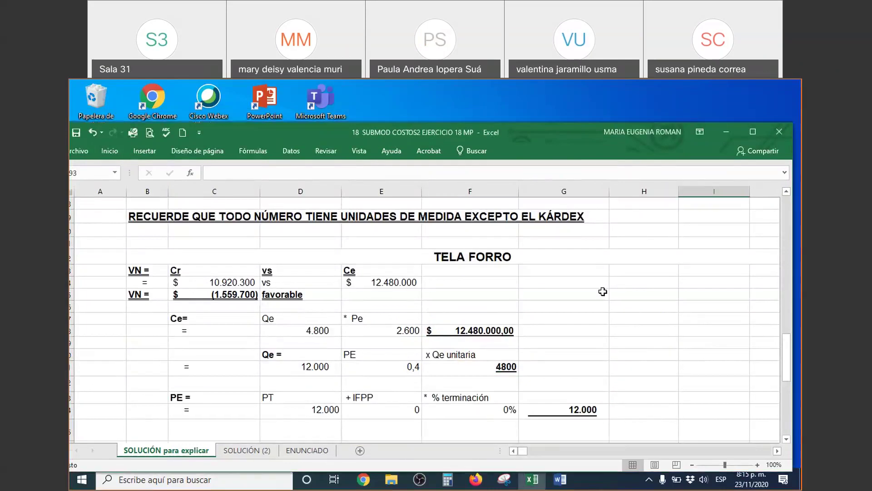
# Examine the Tela Forro solution, from its net variance and standard cost to the quantity and price variances and the closing net-variance check.
pyautogui.click(599, 285)
pyautogui.scroll(-1, 596, 285)
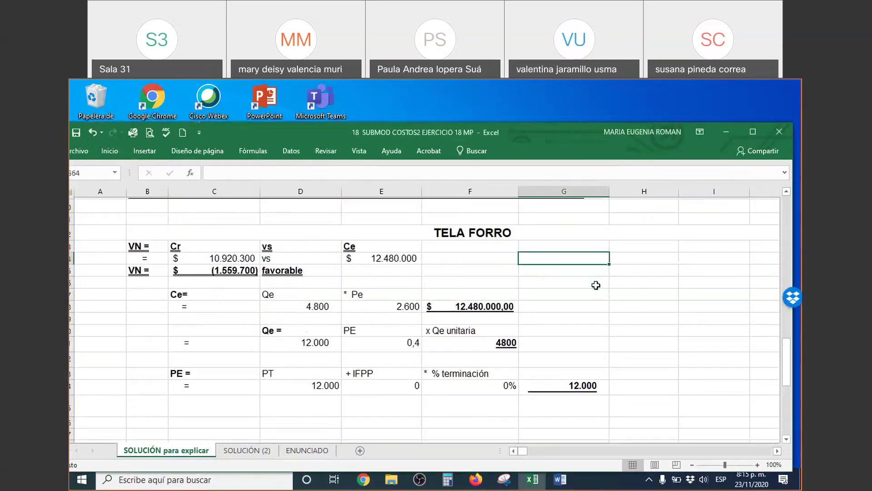
pyautogui.scroll(-1, 597, 285)
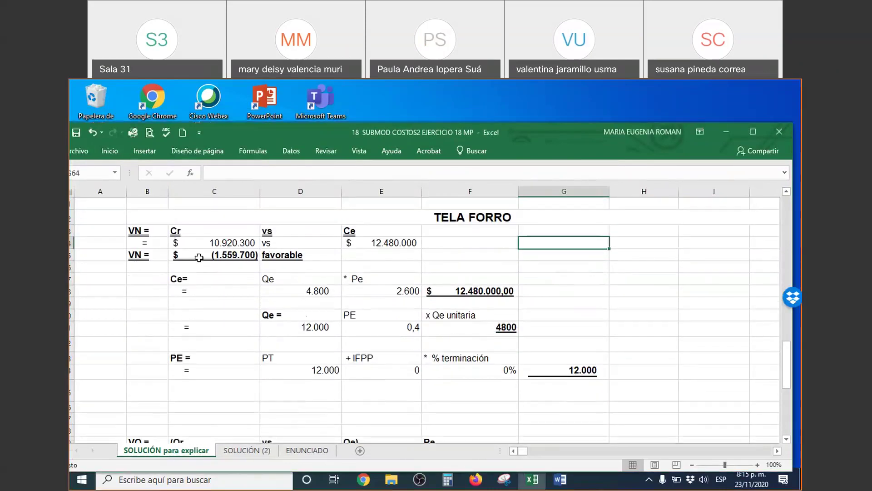
pyautogui.click(281, 262)
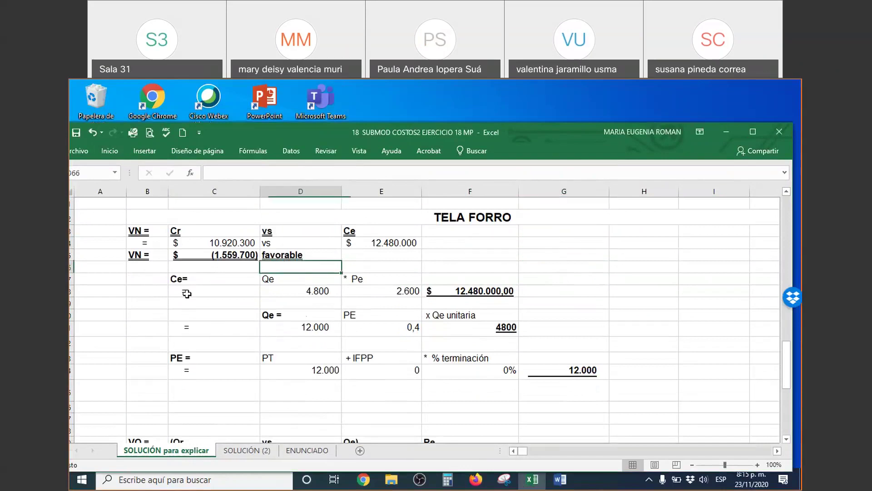
pyautogui.click(468, 296)
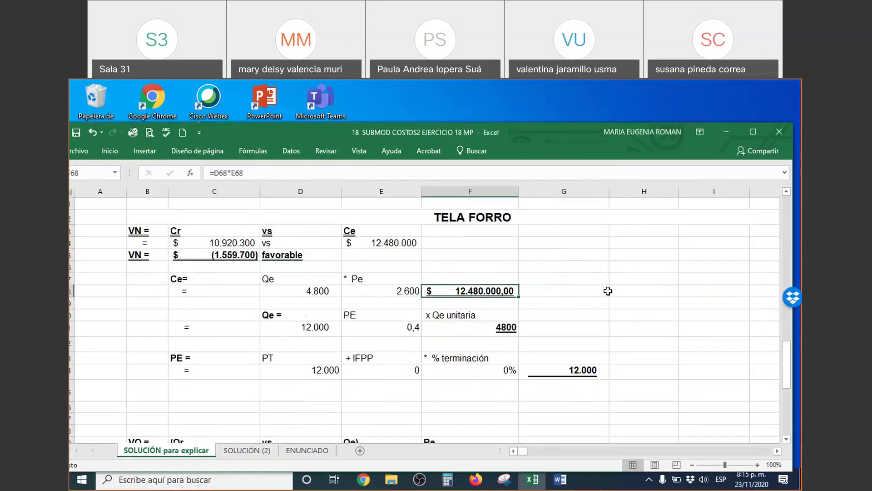
pyautogui.scroll(-4, 608, 291)
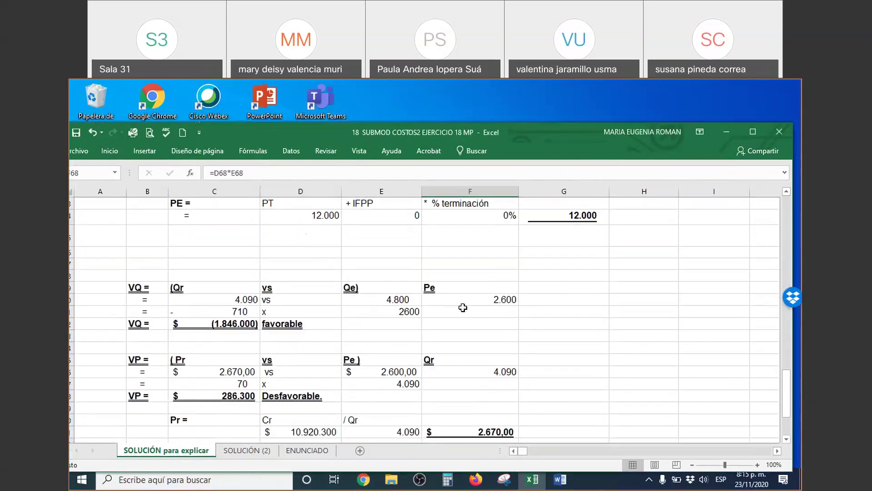
pyautogui.scroll(-2, 463, 308)
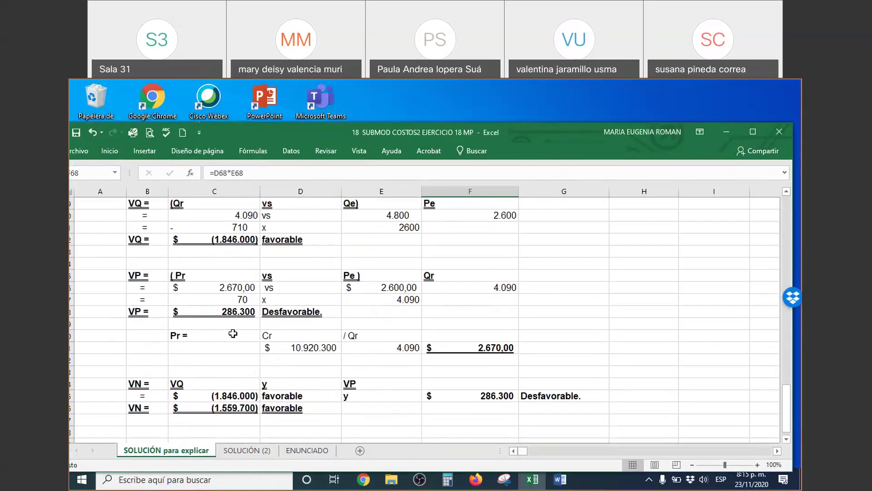
pyautogui.click(339, 313)
pyautogui.click(334, 418)
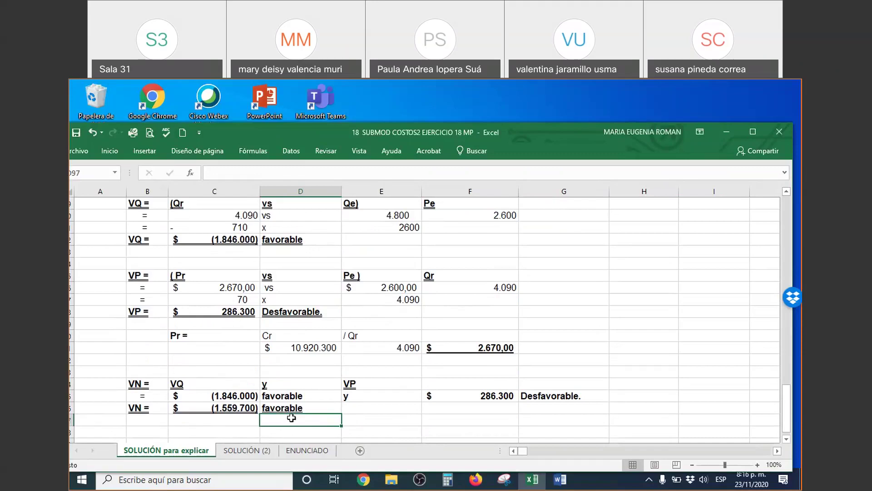
pyautogui.click(499, 95)
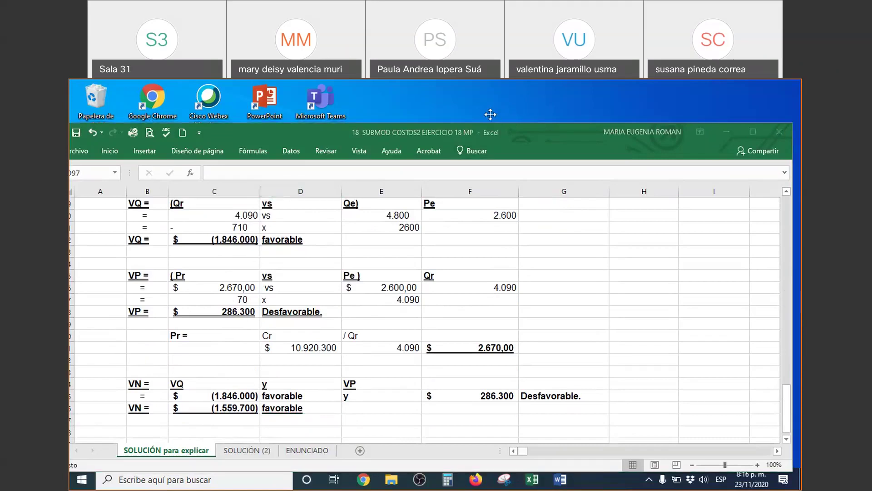
pyautogui.click(486, 119)
pyautogui.click(495, 100)
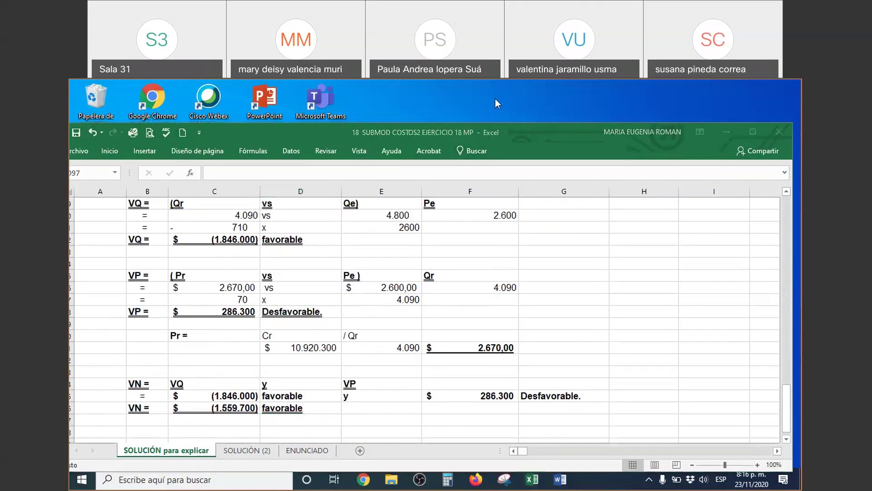